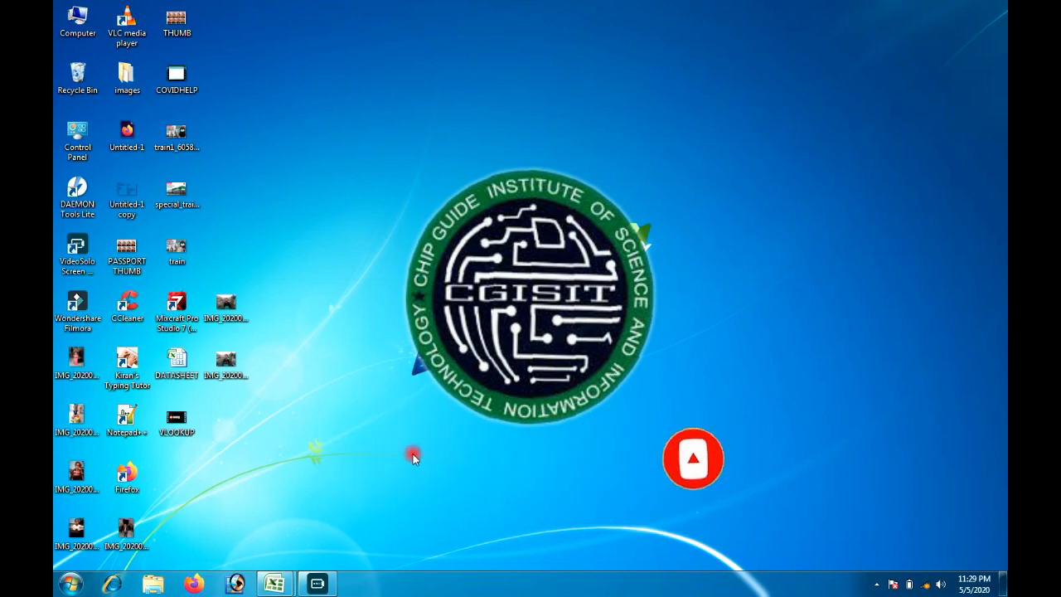
Step: Switch to the DATASHEET workbook in Microsoft Excel
{"action": "mouse_move", "coordinate": [270, 586]}
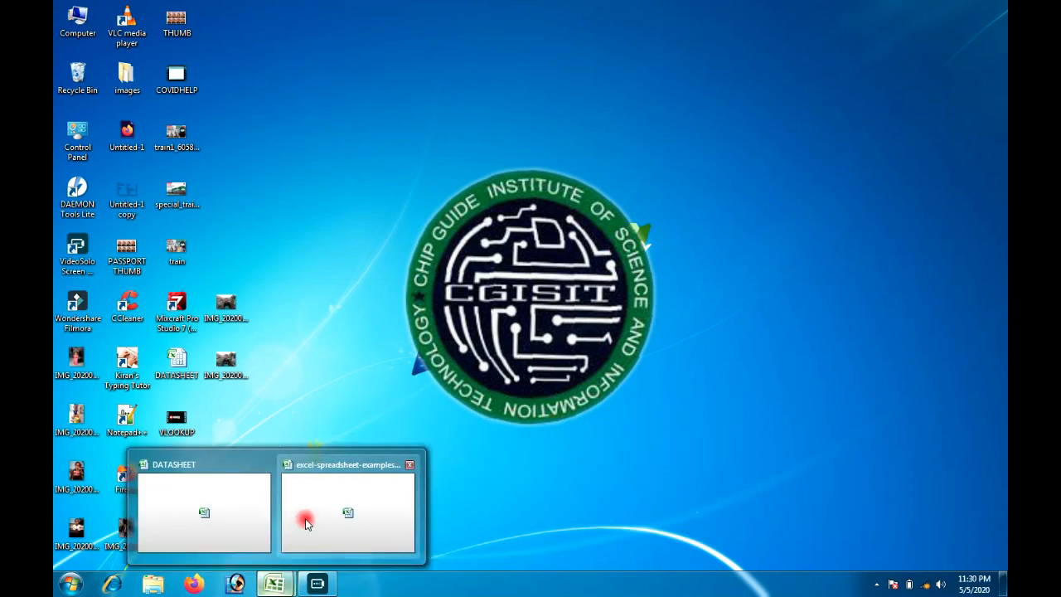
{"action": "left_click", "coordinate": [234, 515]}
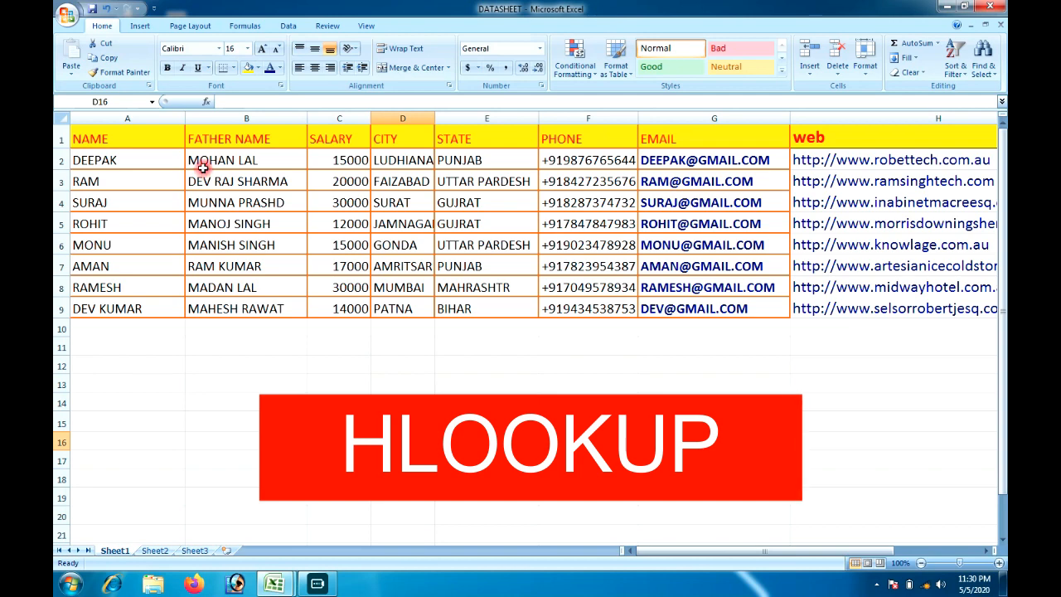
Step: Examine the source table in A1:H9, from the name column across to the web column
{"action": "left_click_drag", "start_coordinate": [154, 139], "coordinate": [877, 308]}
{"action": "left_click", "coordinate": [794, 366]}
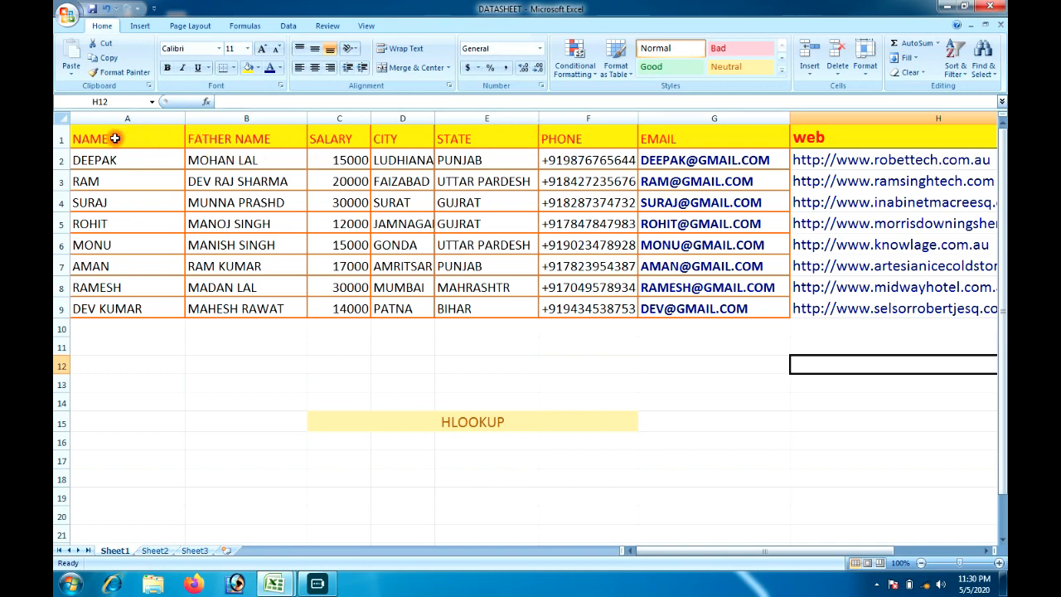
{"action": "left_click_drag", "start_coordinate": [729, 550], "coordinate": [778, 539]}
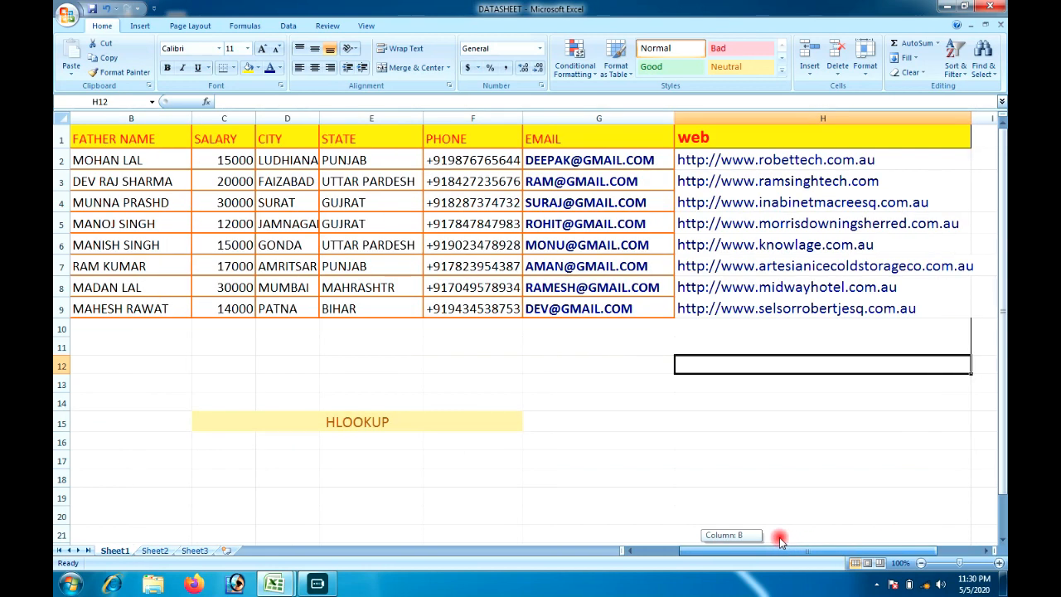
{"action": "left_click_drag", "start_coordinate": [779, 539], "coordinate": [780, 536]}
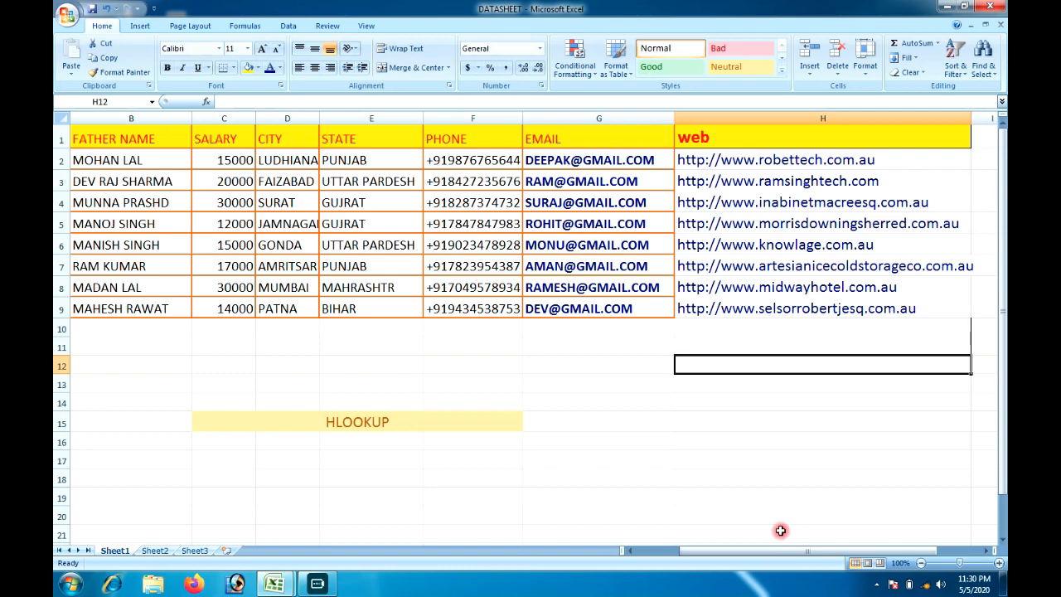
{"action": "left_click_drag", "start_coordinate": [726, 551], "coordinate": [698, 507]}
{"action": "left_click", "coordinate": [101, 156]}
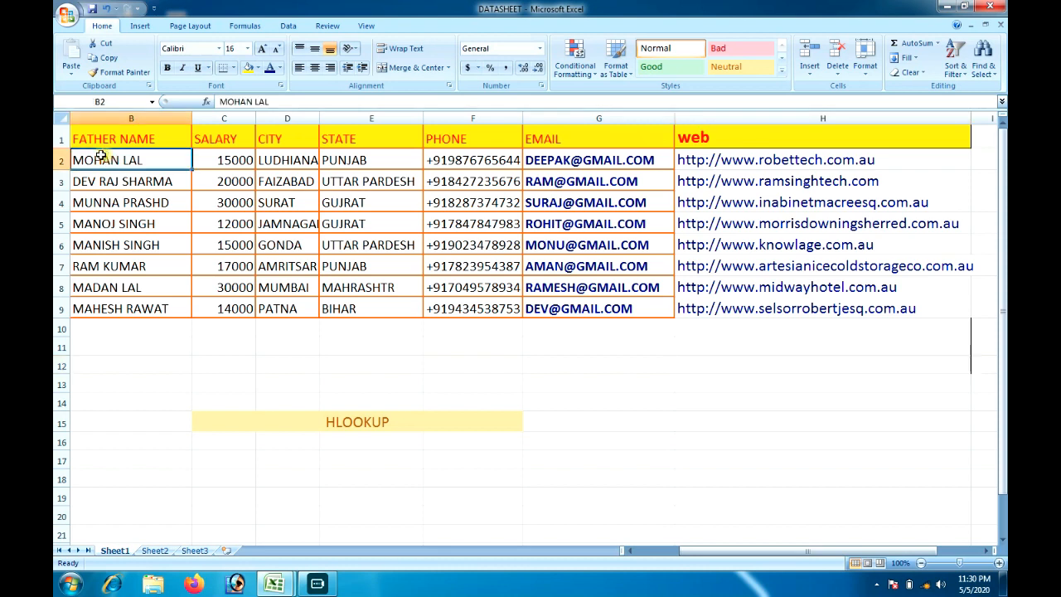
{"action": "left_click", "coordinate": [102, 196]}
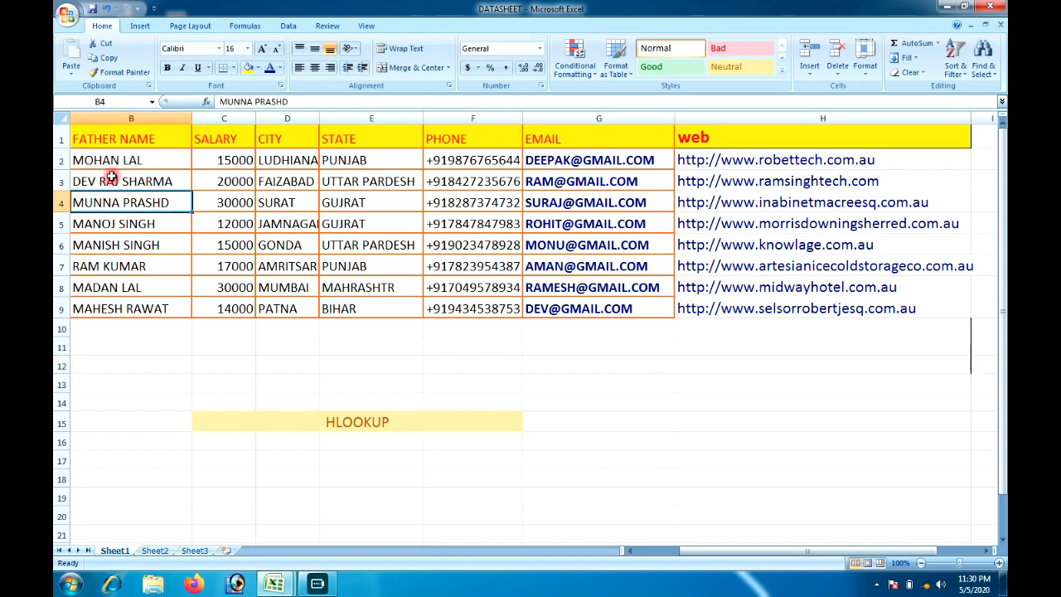
{"action": "left_click", "coordinate": [114, 222]}
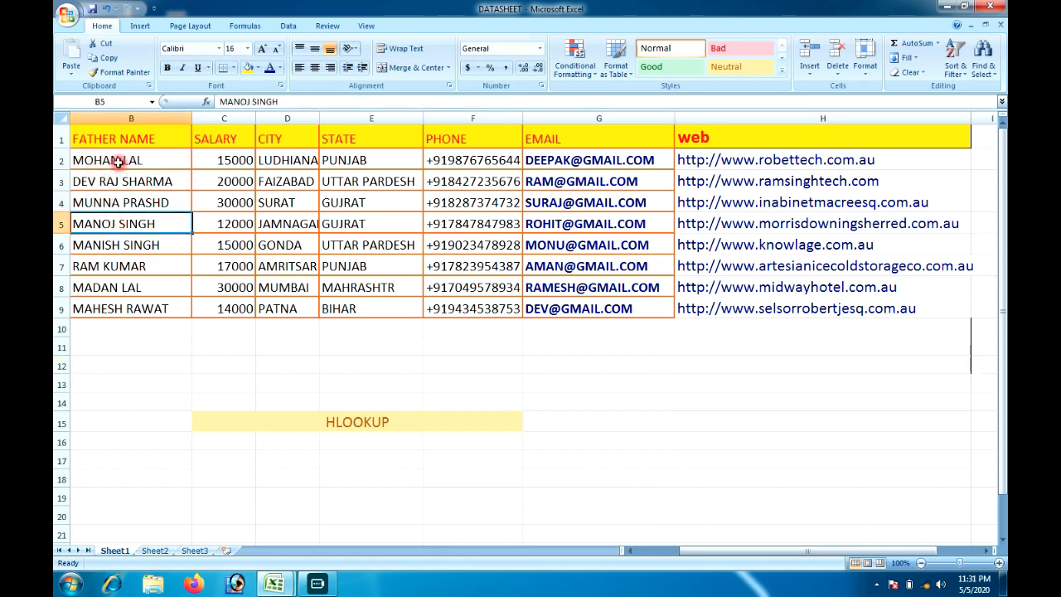
{"action": "left_click", "coordinate": [118, 162]}
{"action": "left_click", "coordinate": [118, 219]}
{"action": "left_click", "coordinate": [131, 162]}
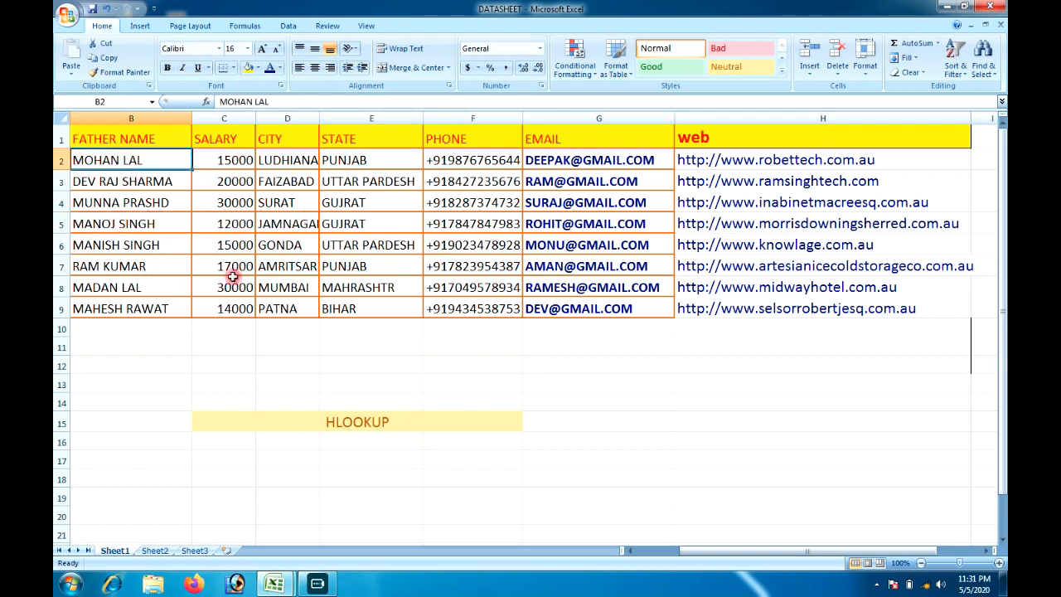
{"action": "left_click", "coordinate": [117, 206]}
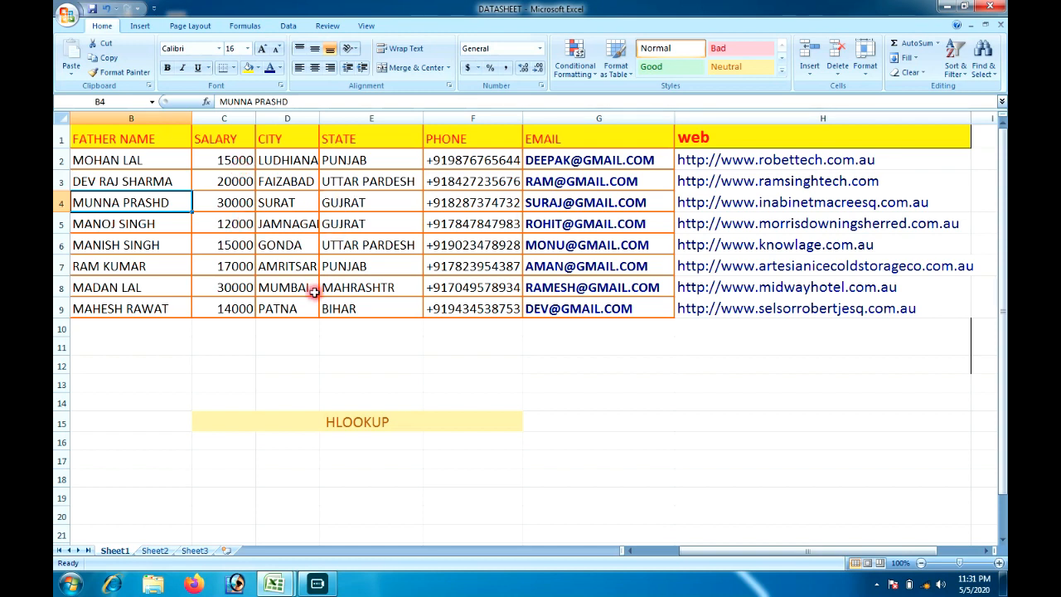
{"action": "left_click", "coordinate": [292, 347]}
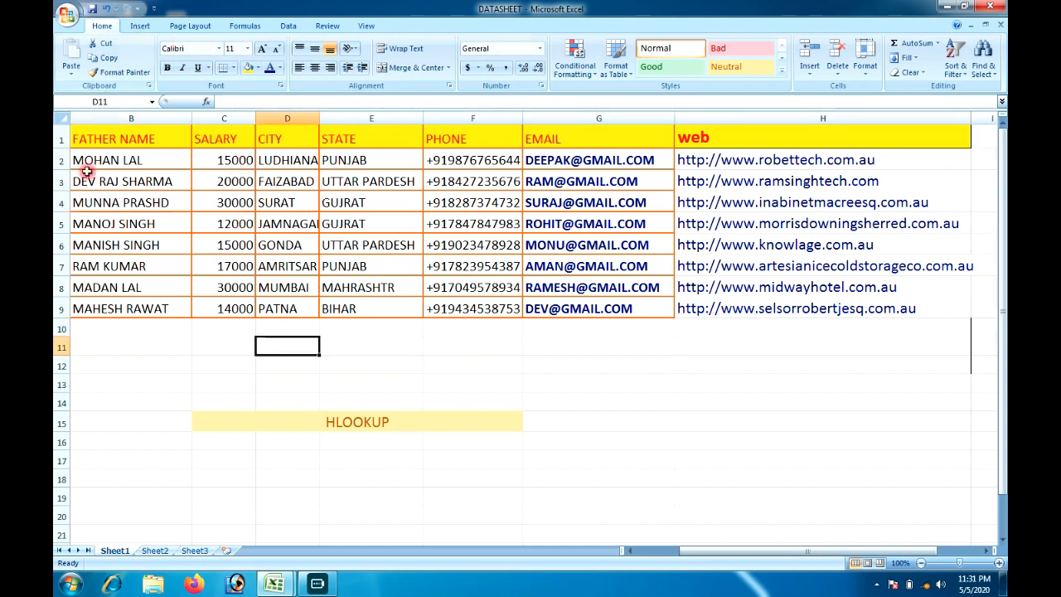
Step: Copy the header cells from FATHER NAME to web (B1:H1) and paste them starting at B16, below the HLOOKUP title
{"action": "left_click_drag", "start_coordinate": [93, 135], "coordinate": [691, 141]}
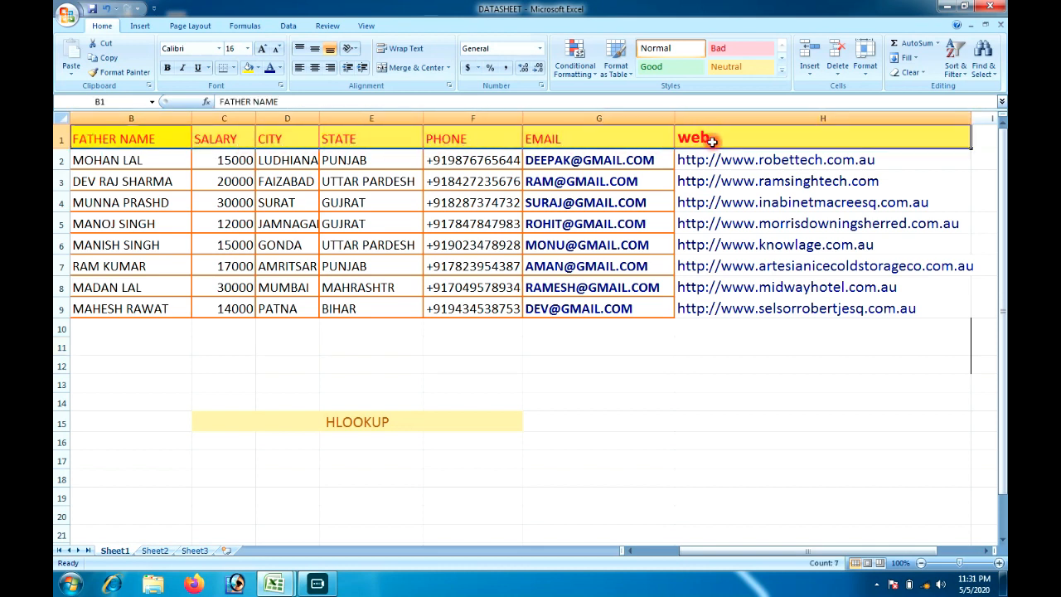
{"action": "right_click", "coordinate": [601, 138]}
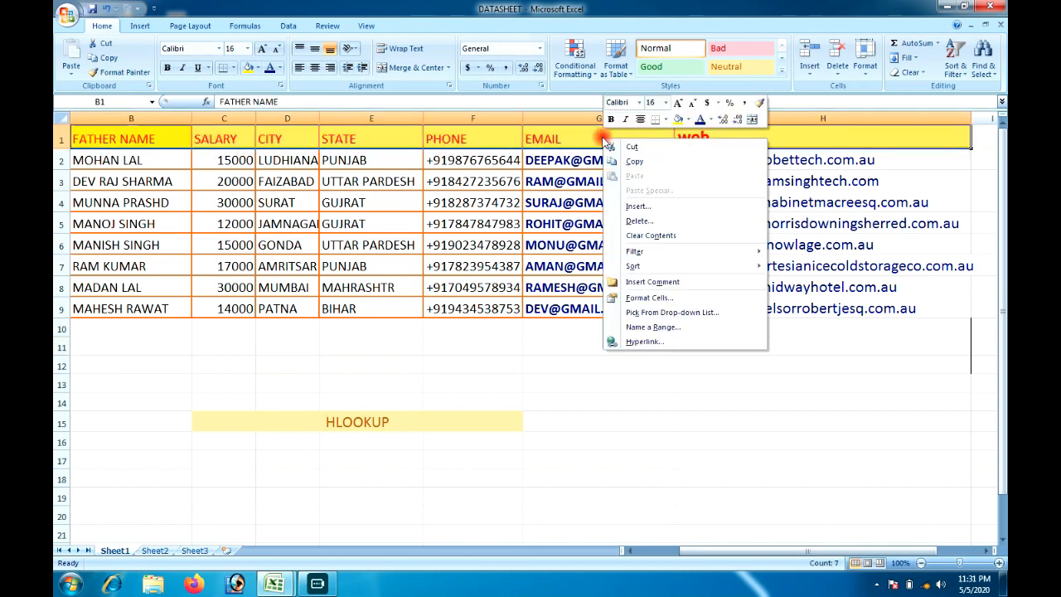
{"action": "left_click", "coordinate": [642, 165]}
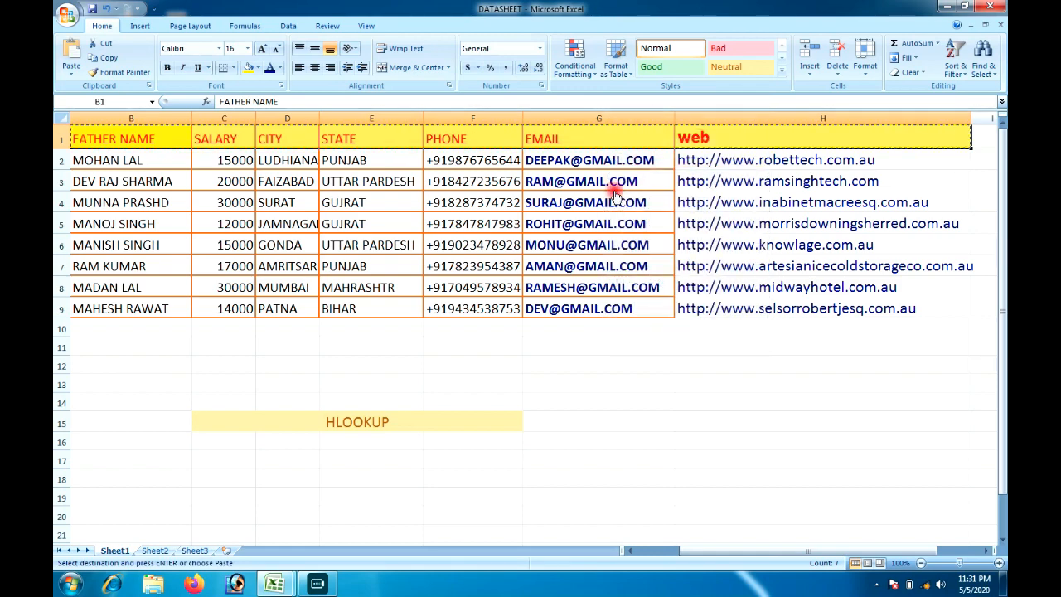
{"action": "left_click", "coordinate": [142, 443]}
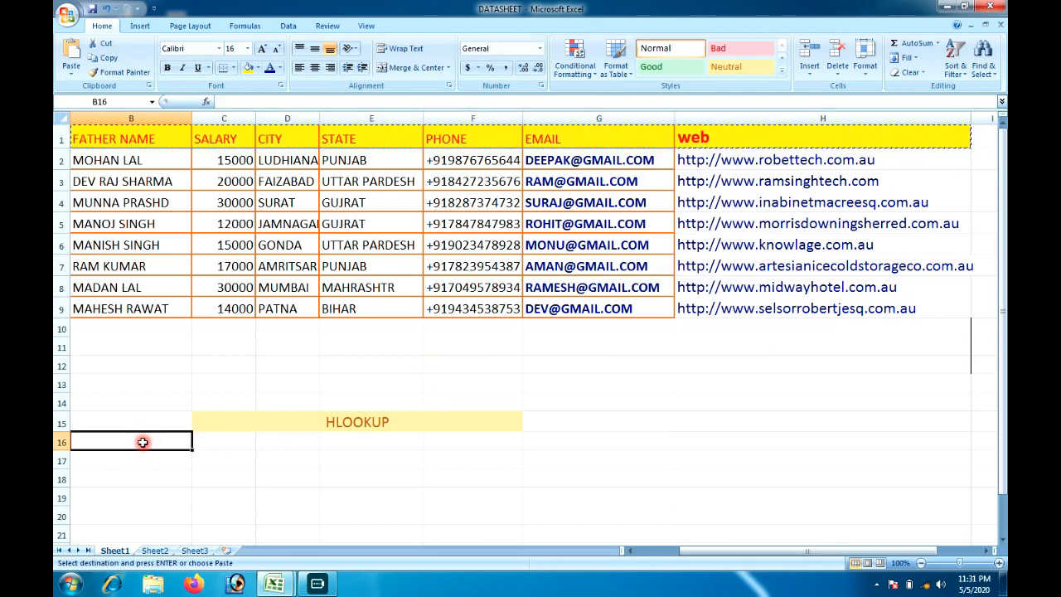
{"action": "right_click", "coordinate": [142, 442]}
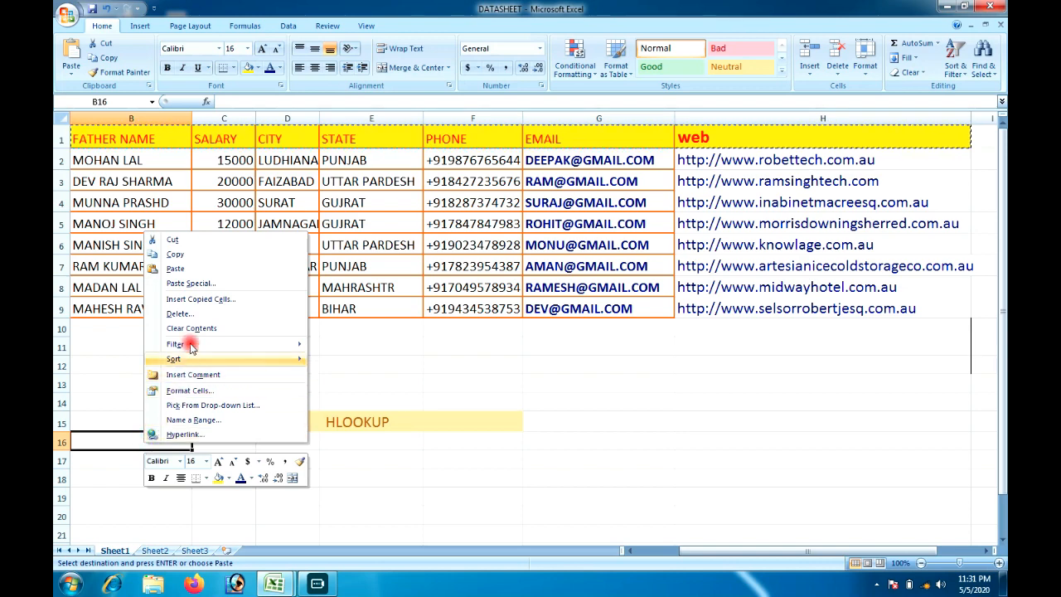
{"action": "left_click", "coordinate": [191, 267]}
{"action": "left_click_drag", "start_coordinate": [118, 138], "coordinate": [130, 303]}
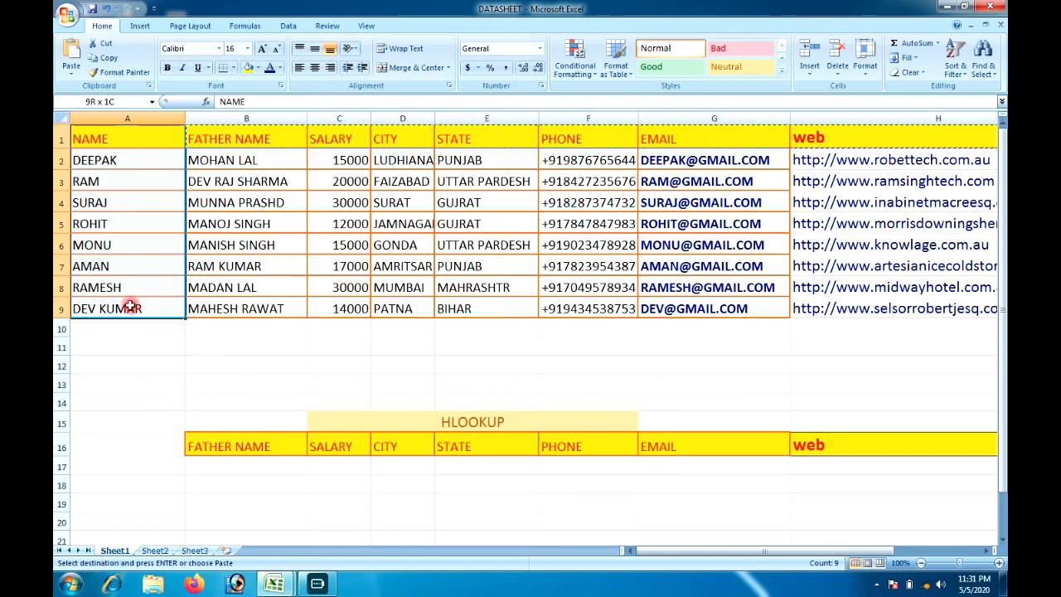
{"action": "right_click", "coordinate": [145, 202]}
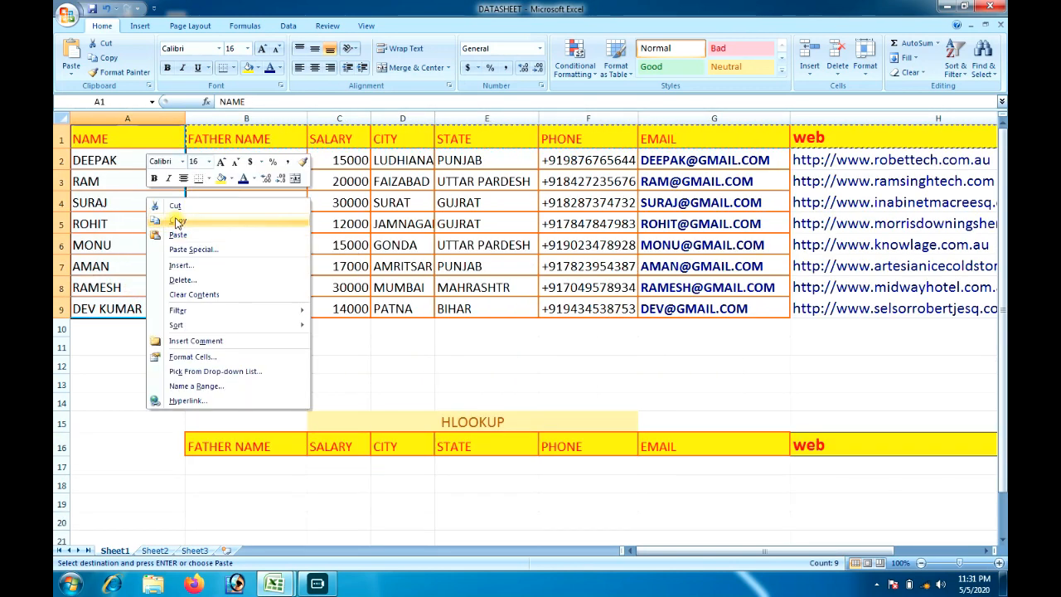
{"action": "left_click", "coordinate": [177, 219]}
{"action": "left_click", "coordinate": [135, 445]}
{"action": "right_click", "coordinate": [135, 446]}
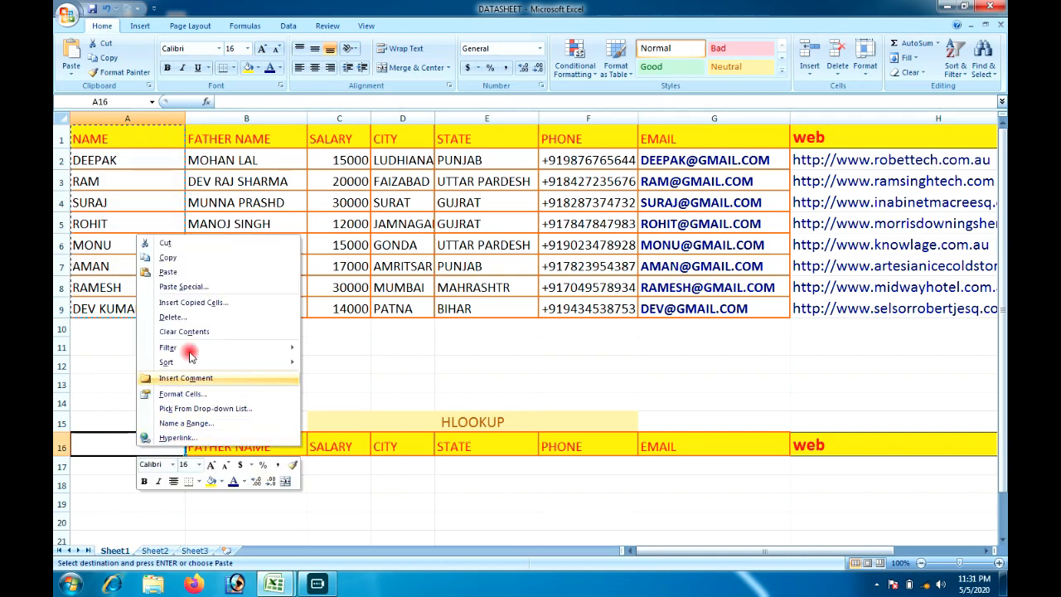
{"action": "left_click", "coordinate": [188, 260]}
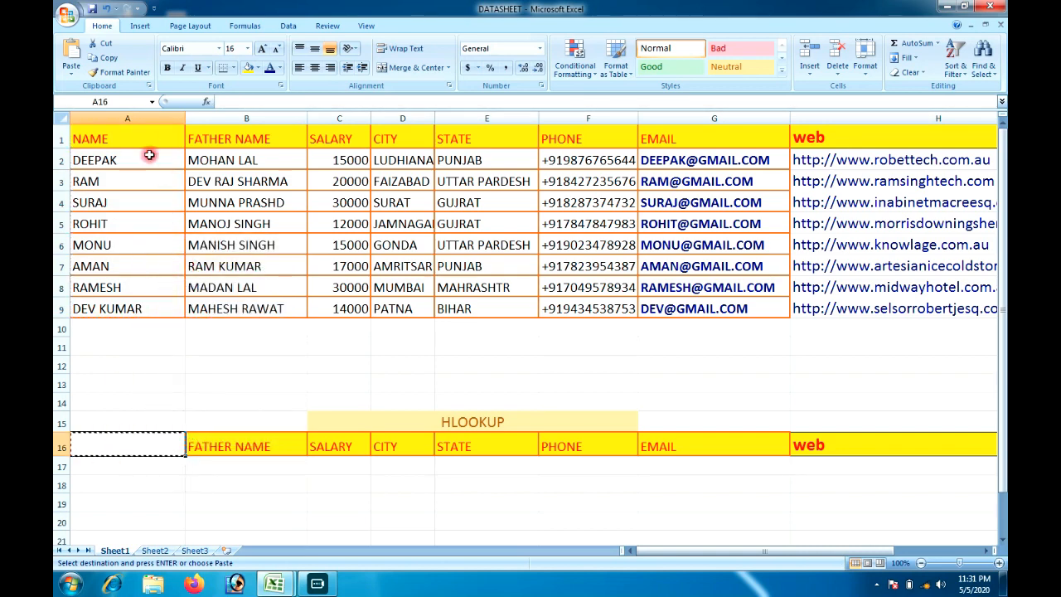
Step: Copy the NAME column with its header (A1:A9) and paste it starting at A16, beside the copied headers
{"action": "left_click_drag", "start_coordinate": [148, 143], "coordinate": [152, 302]}
{"action": "right_click", "coordinate": [142, 244]}
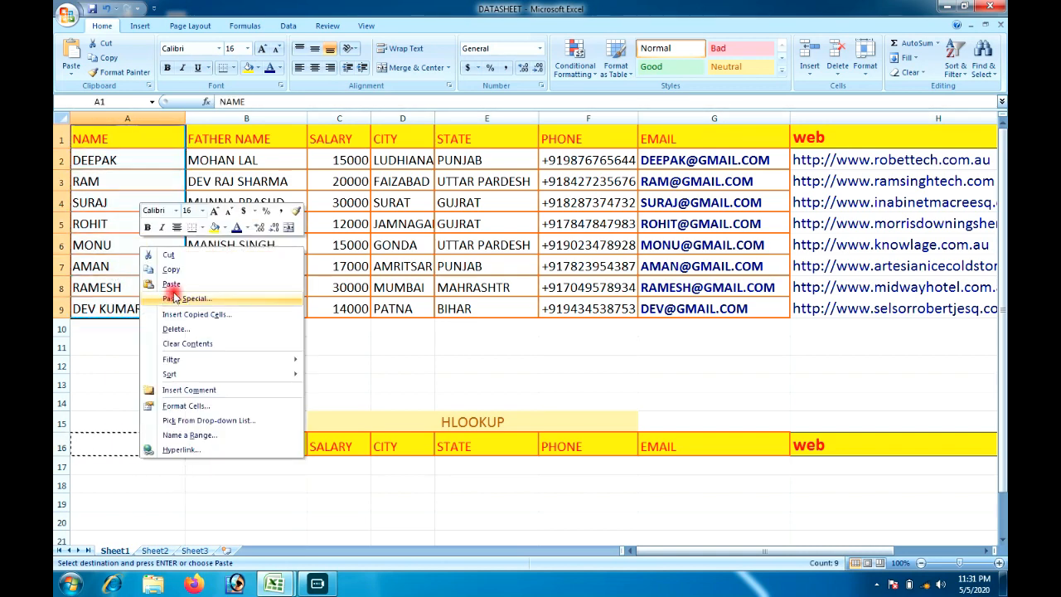
{"action": "left_click", "coordinate": [171, 267]}
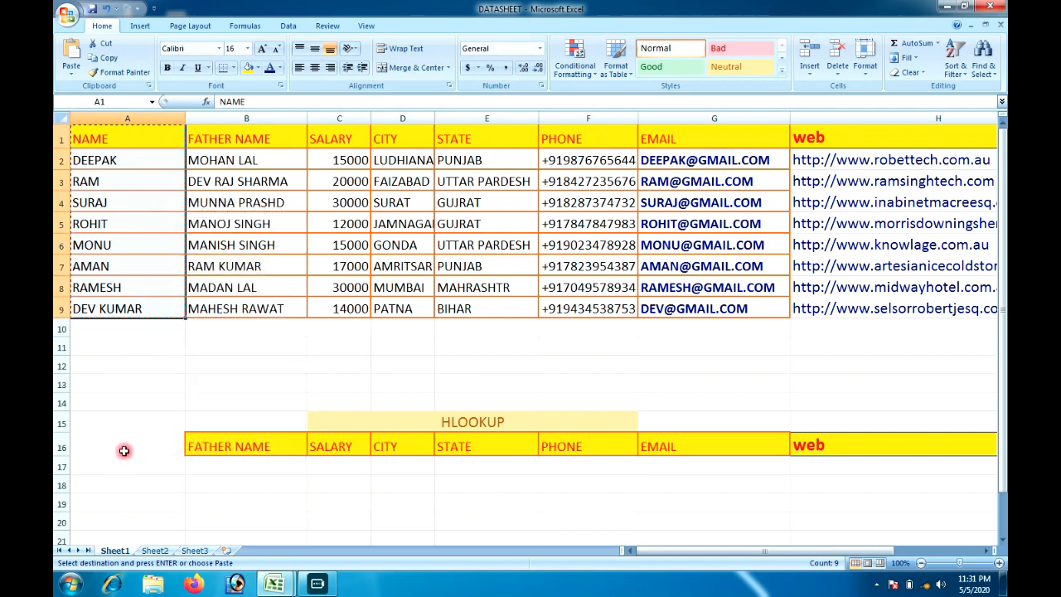
{"action": "left_click", "coordinate": [122, 450]}
{"action": "right_click", "coordinate": [123, 450]}
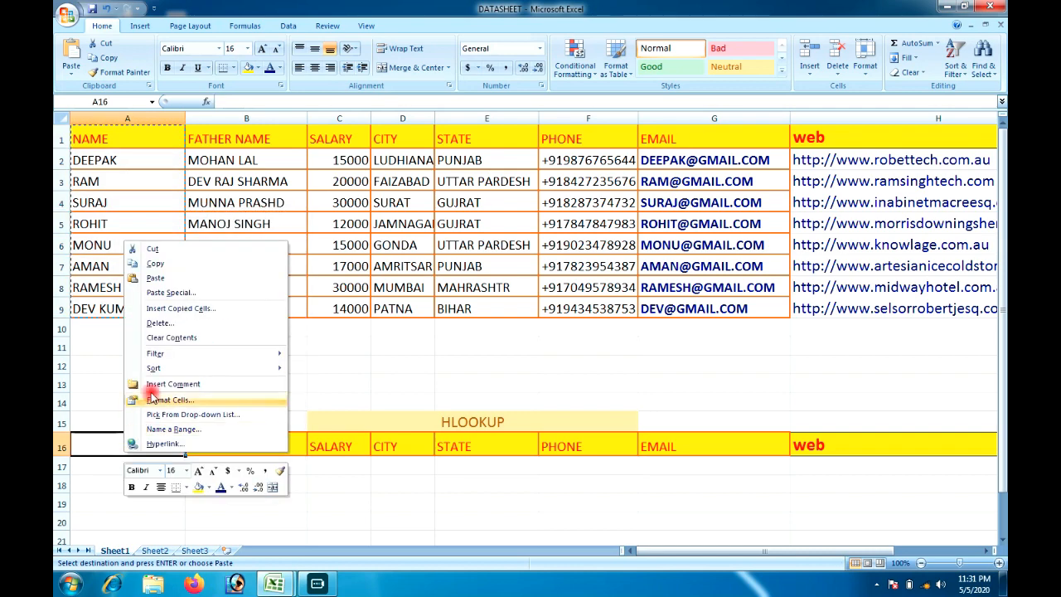
{"action": "left_click", "coordinate": [159, 279]}
{"action": "scroll", "coordinate": [327, 468], "scroll_direction": "down", "scroll_amount": 2}
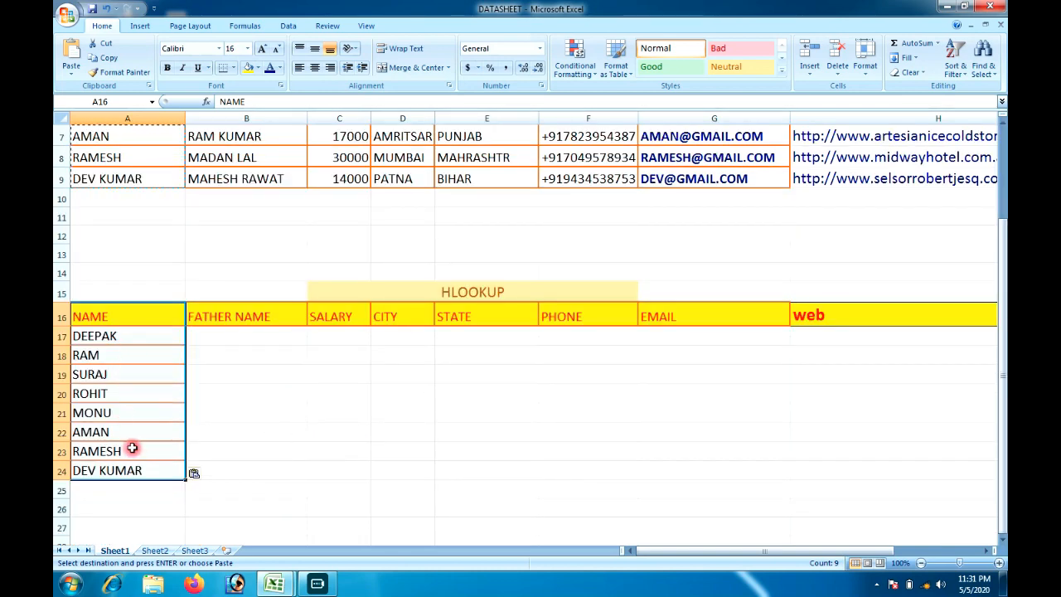
{"action": "scroll", "coordinate": [141, 417], "scroll_direction": "up", "scroll_amount": 1}
{"action": "scroll", "coordinate": [121, 222], "scroll_direction": "up", "scroll_amount": 1}
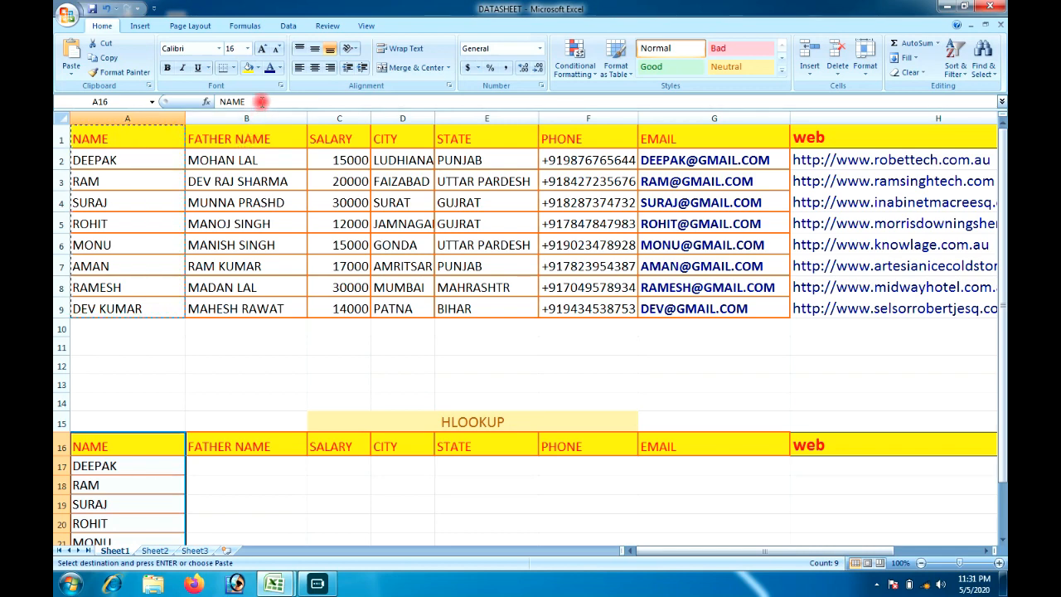
Step: Compare the empty columns of the HLOOKUP table in rows 16 to 24 with the source data above
{"action": "left_click", "coordinate": [259, 101]}
{"action": "left_click", "coordinate": [237, 457]}
{"action": "scroll", "coordinate": [238, 457], "scroll_direction": "down", "scroll_amount": 2}
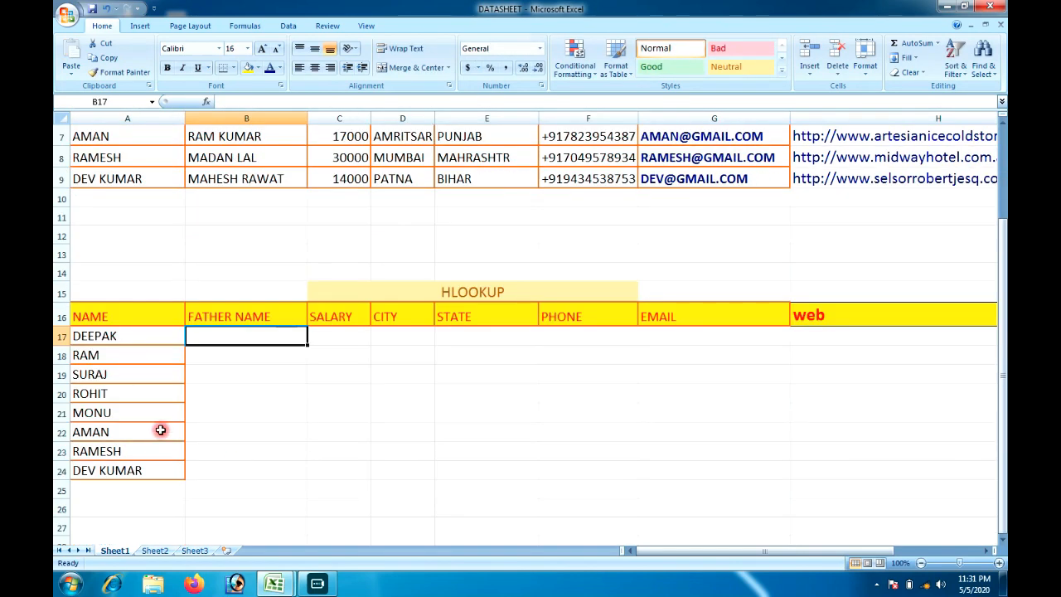
{"action": "left_click", "coordinate": [234, 379]}
{"action": "left_click", "coordinate": [223, 342]}
{"action": "left_click", "coordinate": [232, 386]}
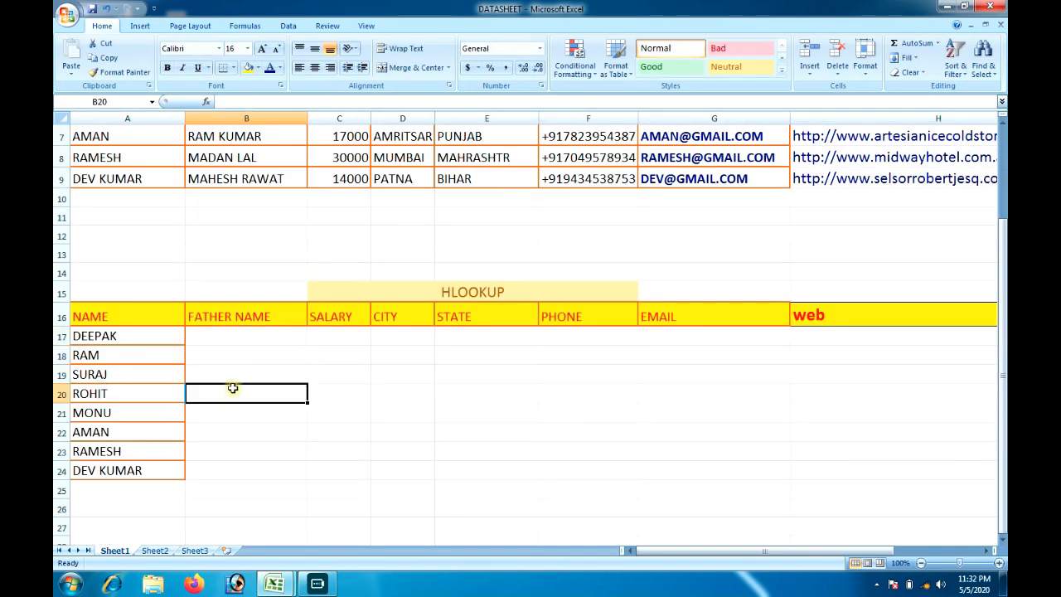
{"action": "left_click", "coordinate": [229, 320]}
{"action": "left_click", "coordinate": [232, 373]}
{"action": "left_click", "coordinate": [230, 334]}
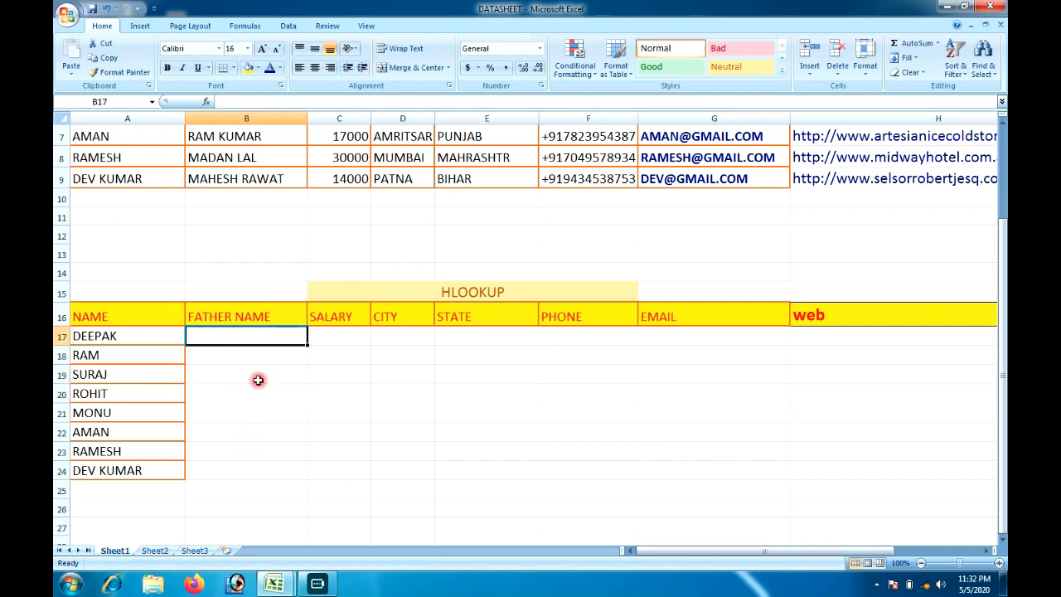
{"action": "scroll", "coordinate": [253, 379], "scroll_direction": "up", "scroll_amount": 2}
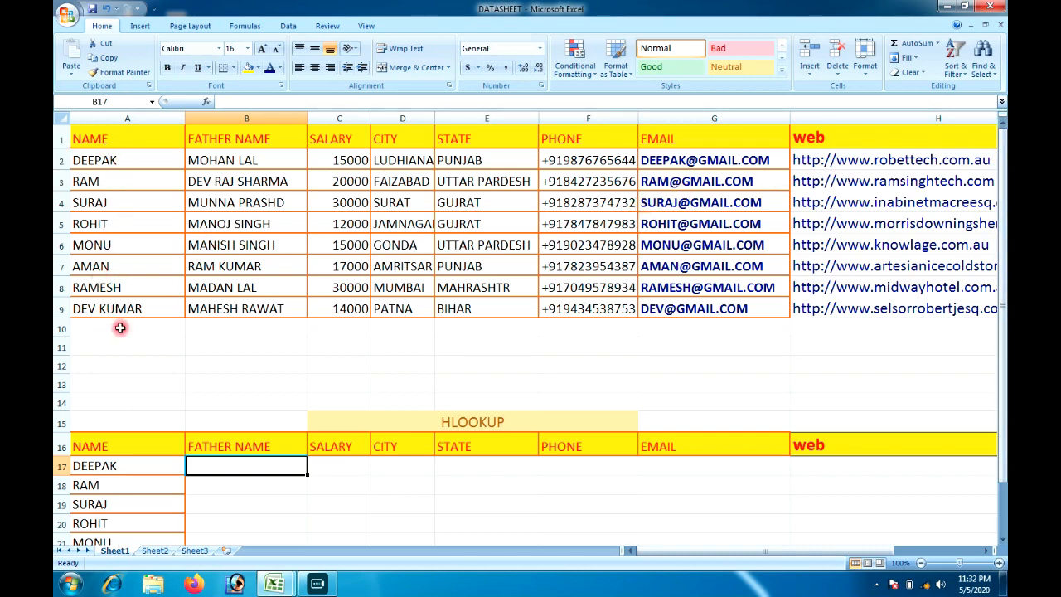
{"action": "scroll", "coordinate": [120, 403], "scroll_direction": "down", "scroll_amount": 3}
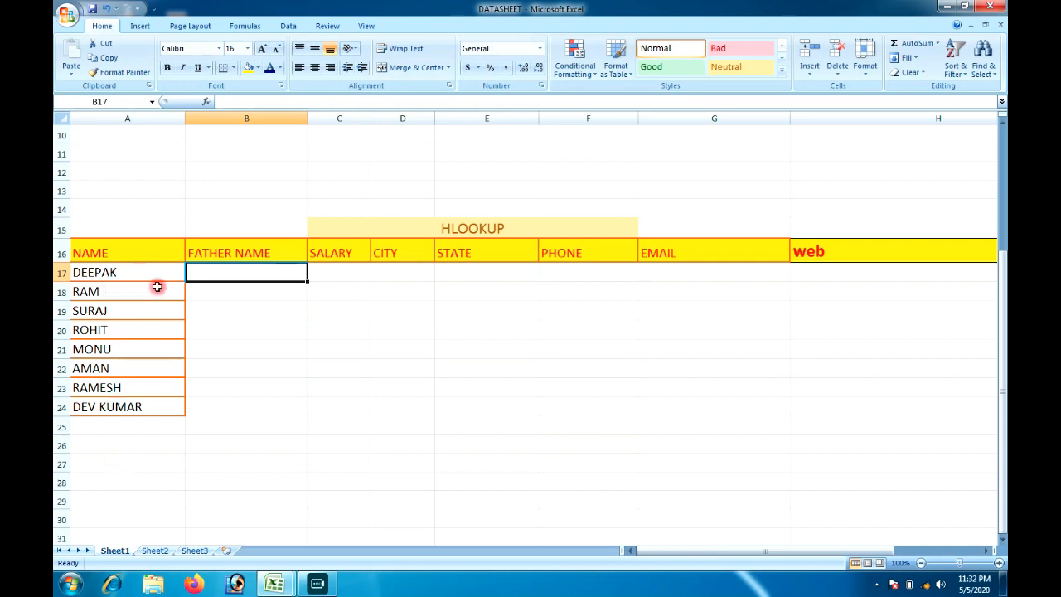
{"action": "left_click", "coordinate": [355, 386]}
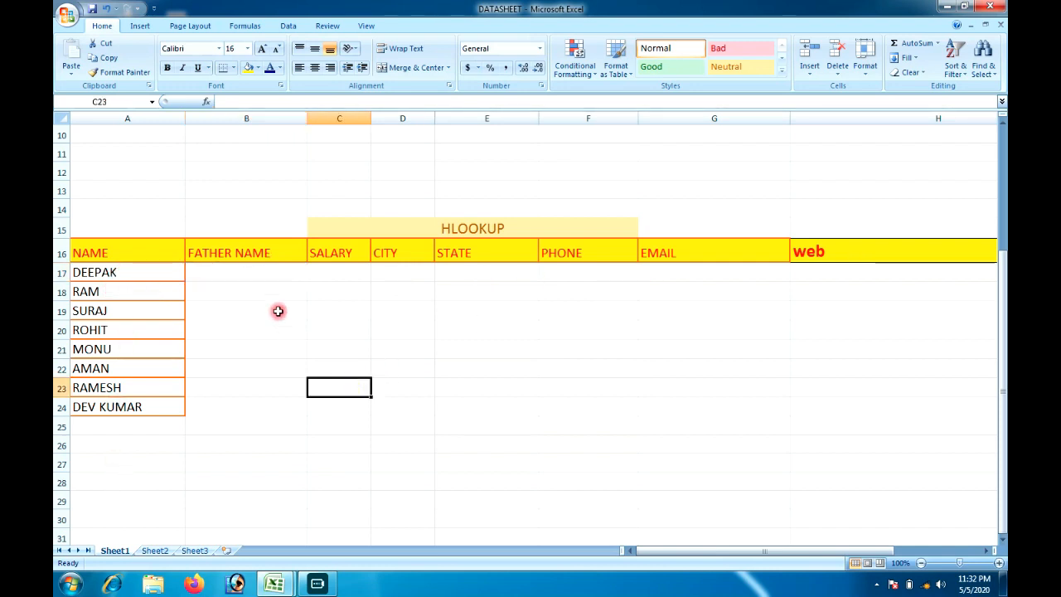
Step: Start an HLOOKUP formula in B17 with the FATHER NAME header in B16 as the lookup value
{"action": "left_click", "coordinate": [262, 268]}
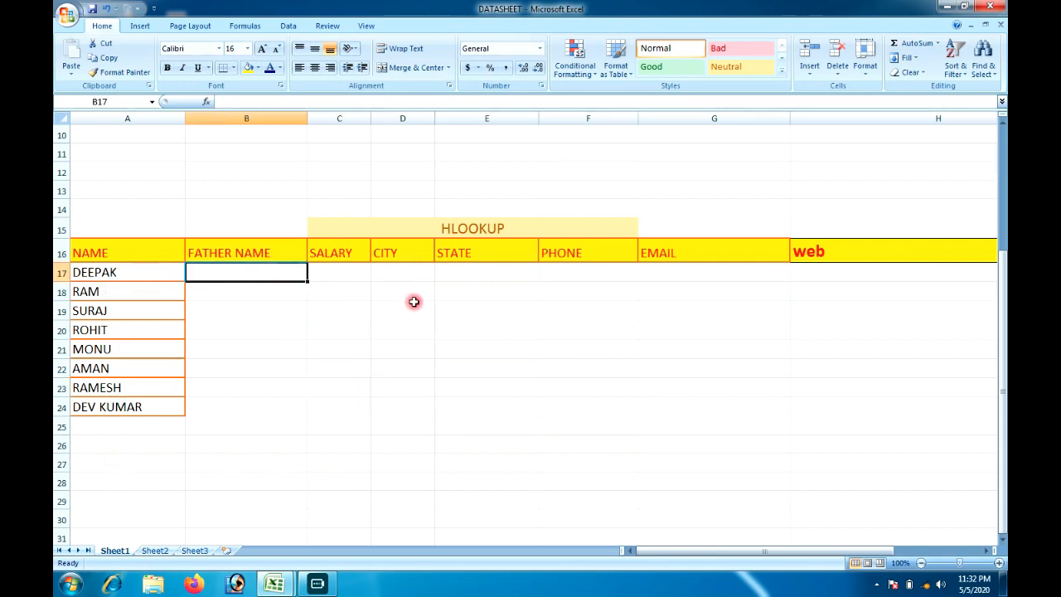
{"action": "scroll", "coordinate": [312, 318], "scroll_direction": "up", "scroll_amount": 3}
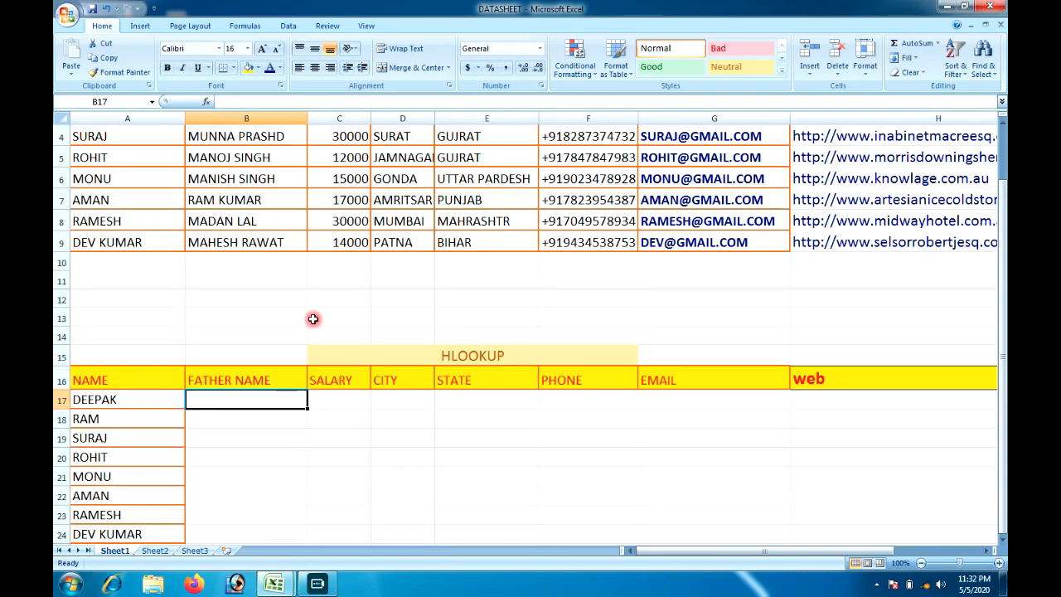
{"action": "type", "text": "="}
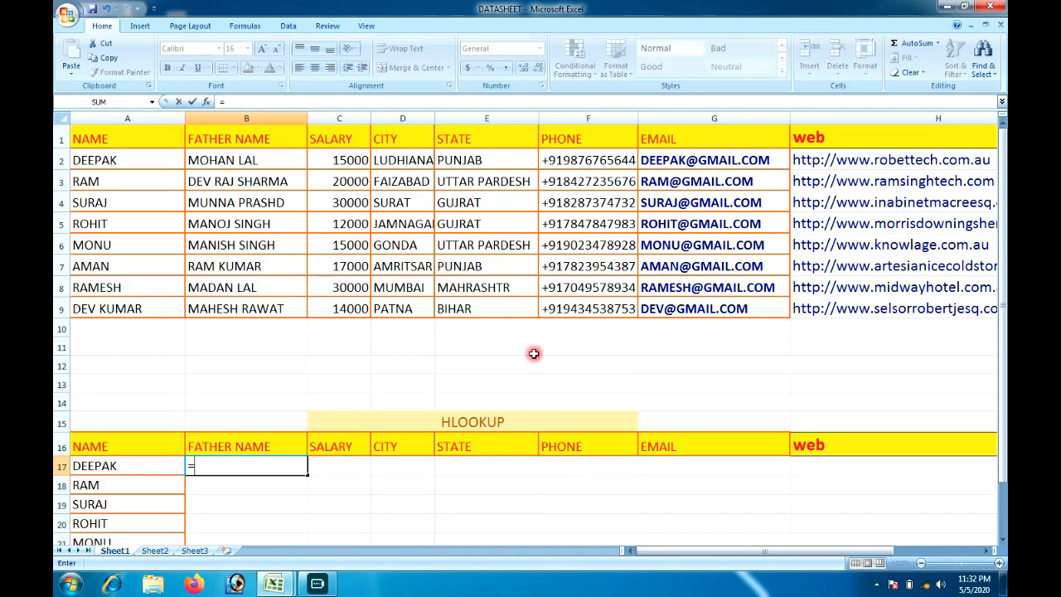
{"action": "type", "text": "HLOOKUP"}
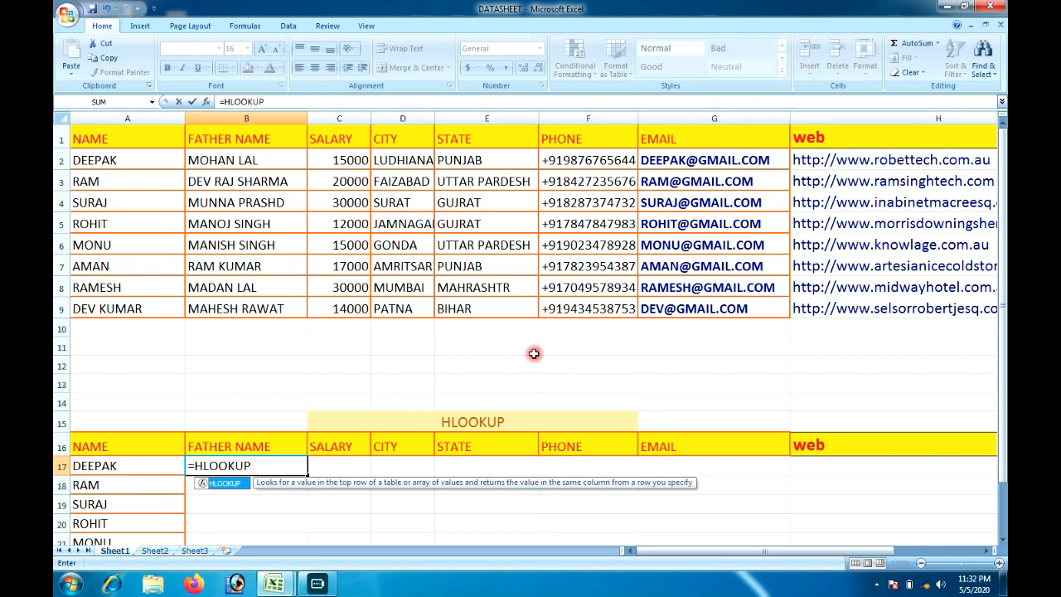
{"action": "type", "text": "("}
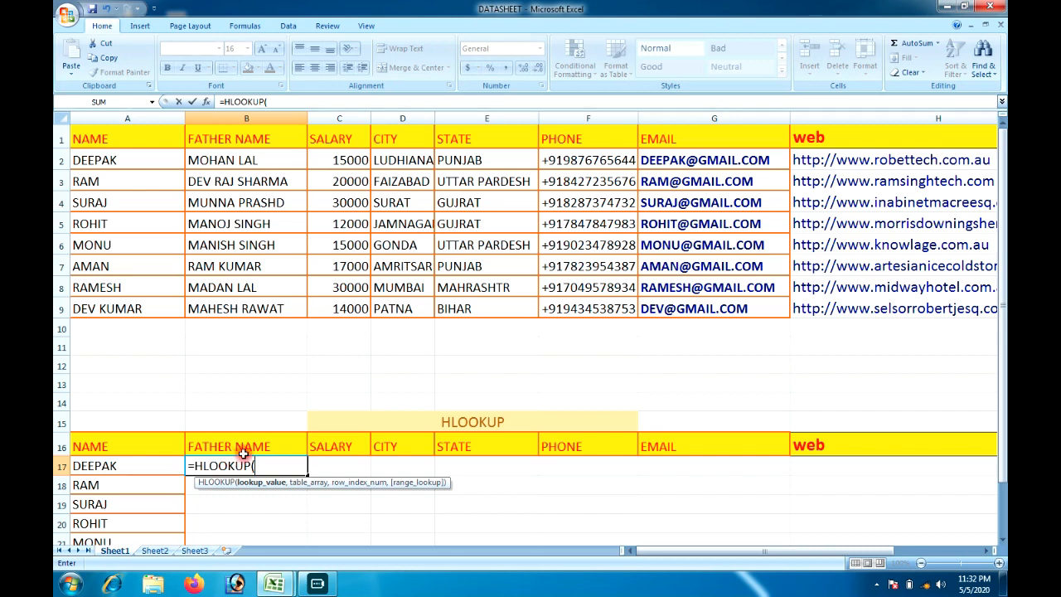
{"action": "left_click", "coordinate": [267, 445]}
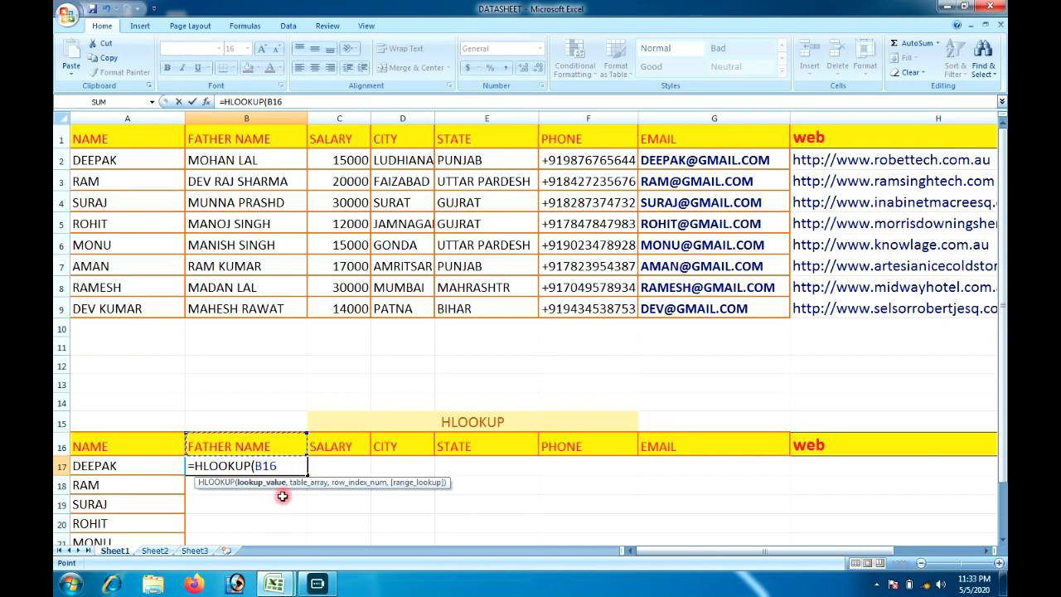
Step: Set the whole source table A1:H9 as the table array of the HLOOKUP formula
{"action": "type", "text": ","}
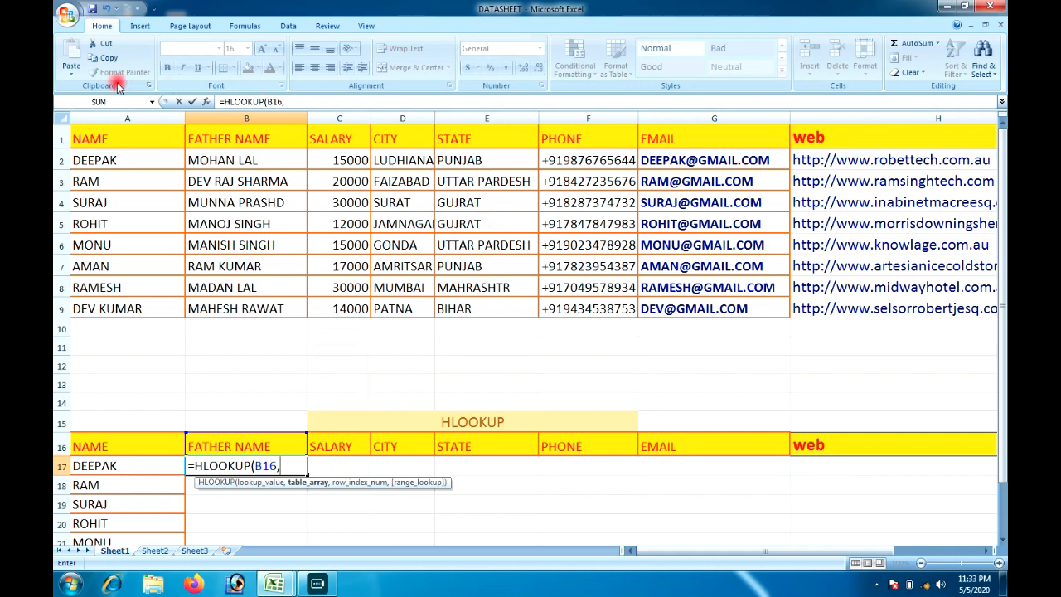
{"action": "left_click", "coordinate": [104, 135]}
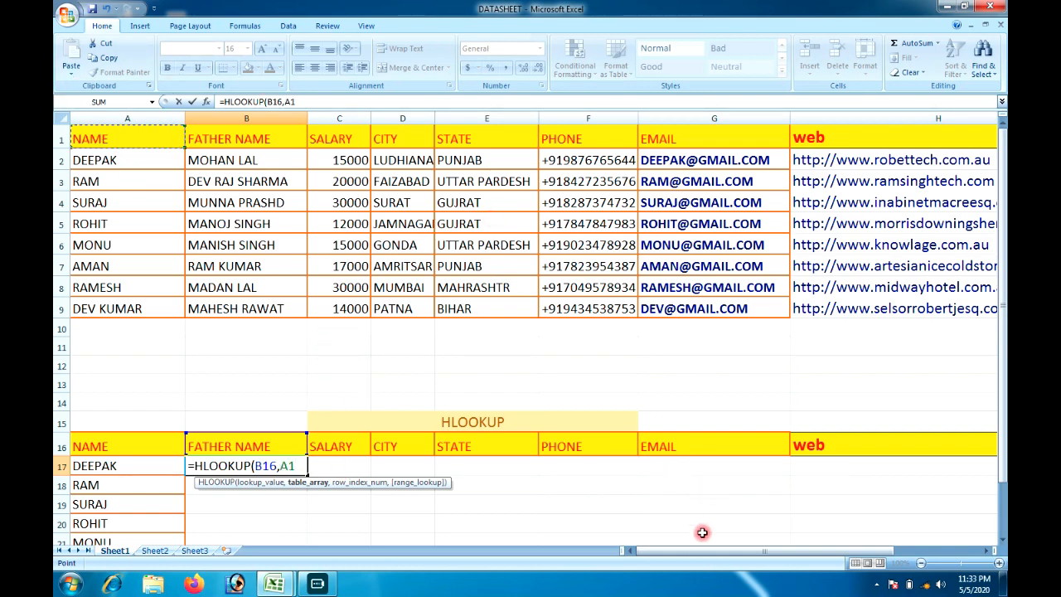
{"action": "left_click_drag", "start_coordinate": [690, 550], "coordinate": [954, 537]}
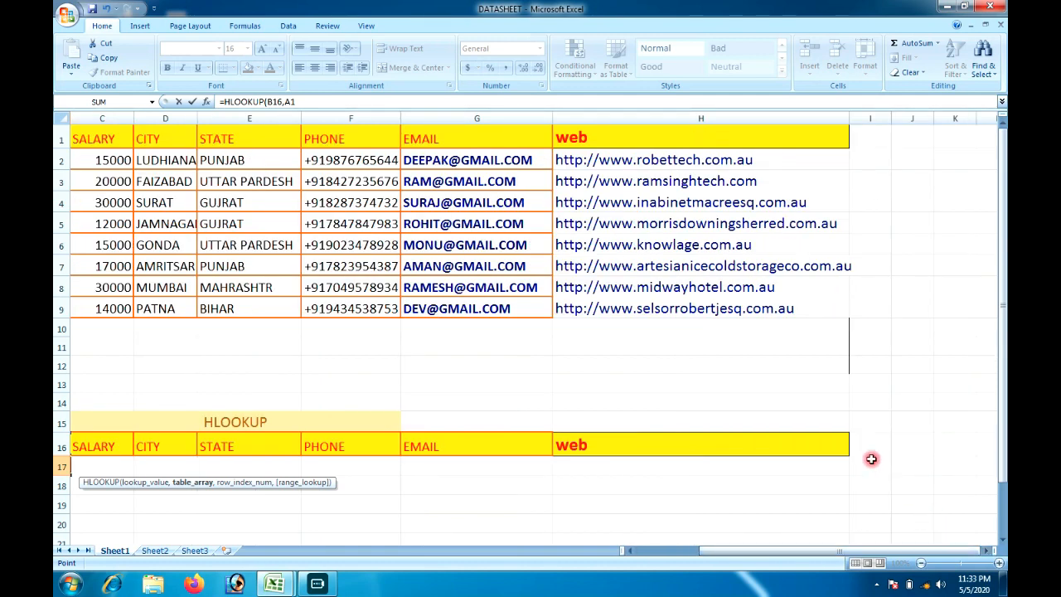
{"action": "left_click", "coordinate": [787, 309], "text": "shift"}
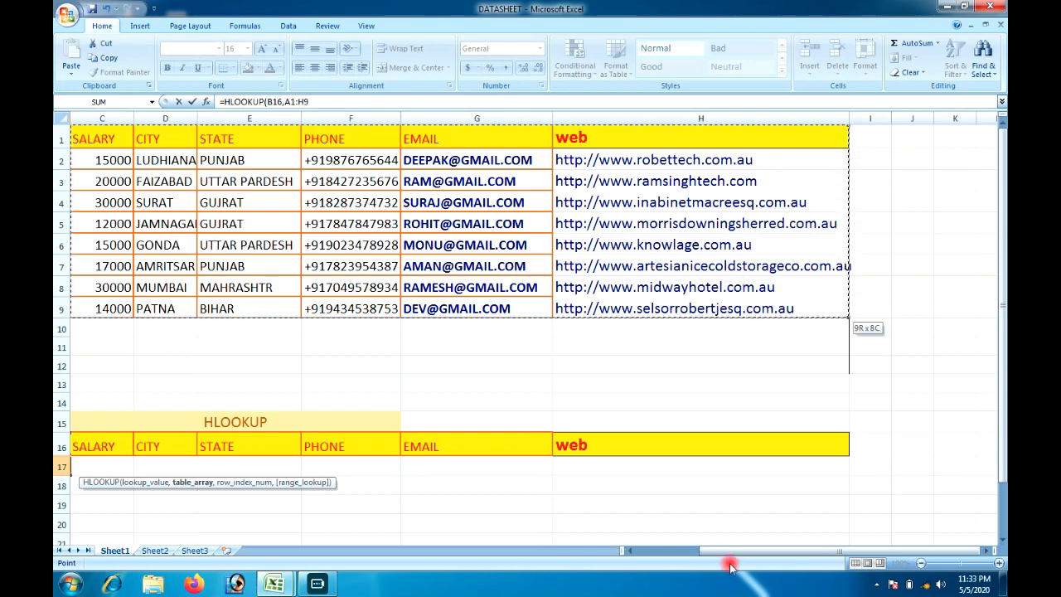
{"action": "left_click_drag", "start_coordinate": [750, 555], "coordinate": [704, 552]}
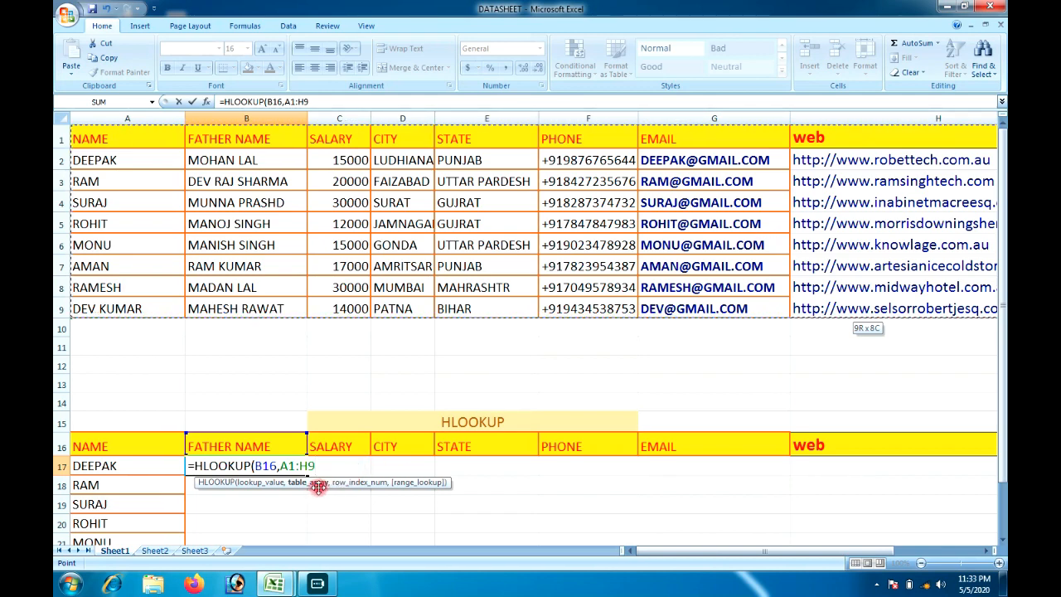
Step: Complete the B17 formula with row index 2 and FALSE for an exact match
{"action": "type", "text": ",2"}
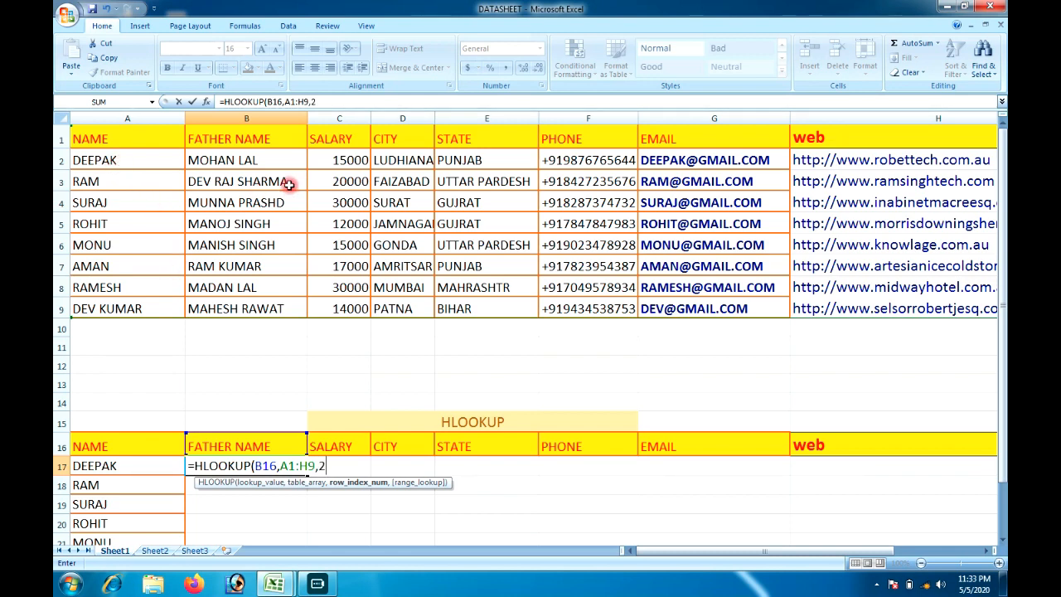
{"action": "type", "text": ","}
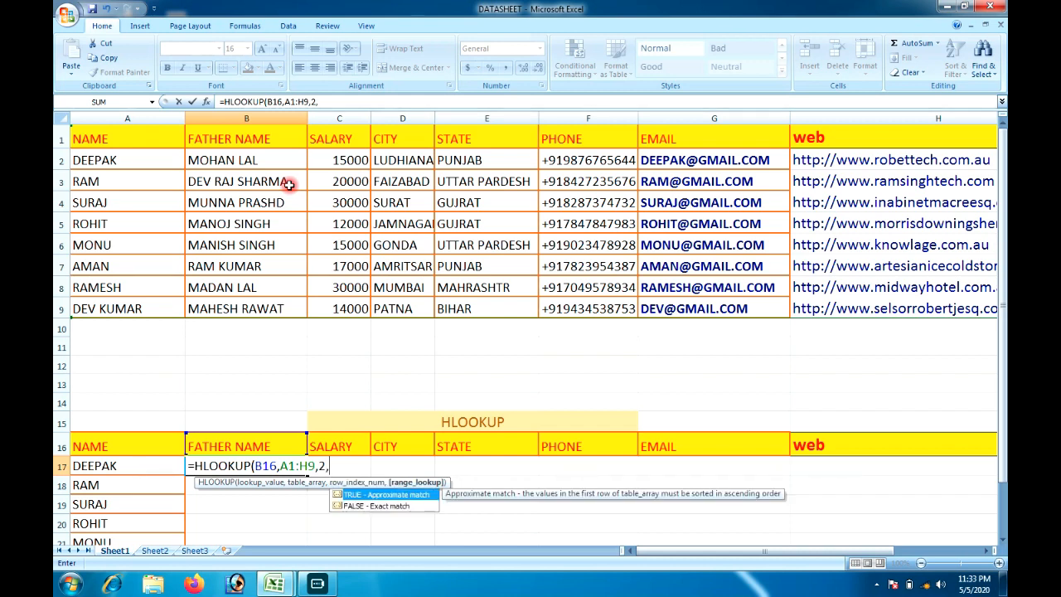
{"action": "left_click", "coordinate": [365, 509]}
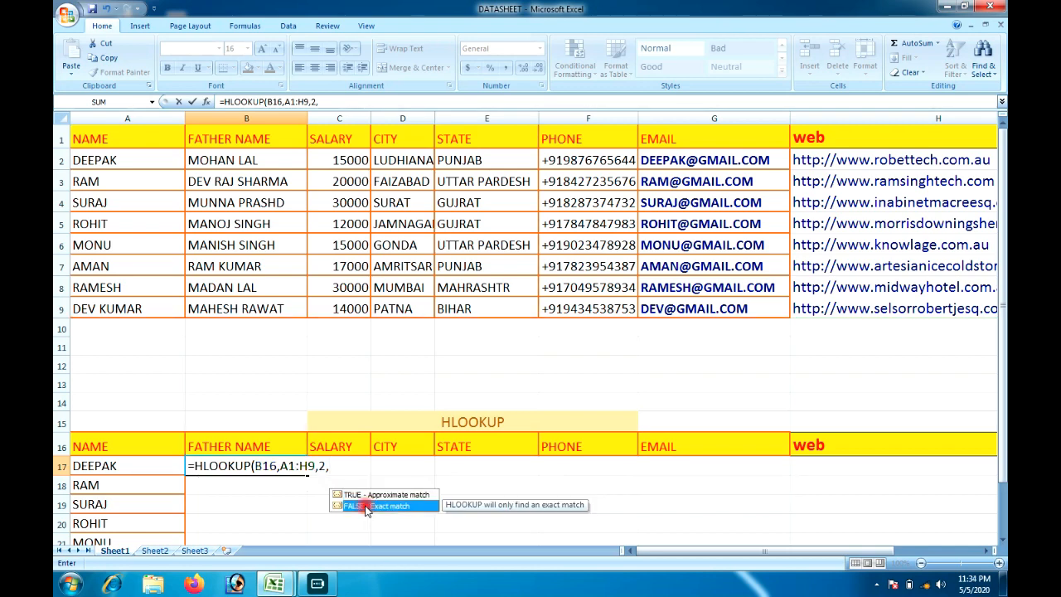
{"action": "double_click", "coordinate": [366, 508]}
{"action": "key", "text": "Return"}
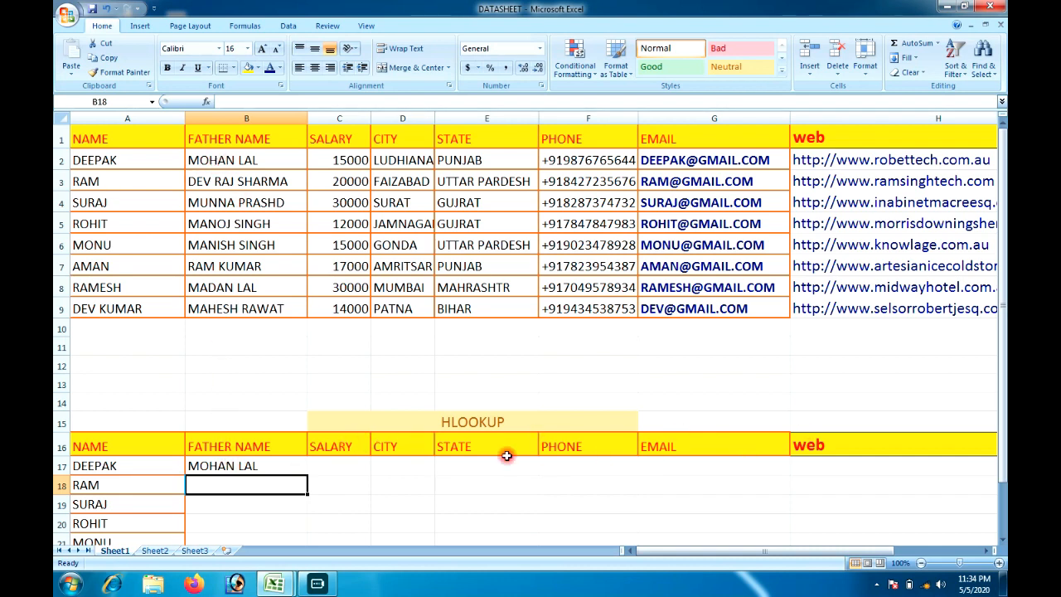
Step: Test the B17 lookup by replacing the header in B16 with CITY and with EMAIL
{"action": "left_click", "coordinate": [213, 450]}
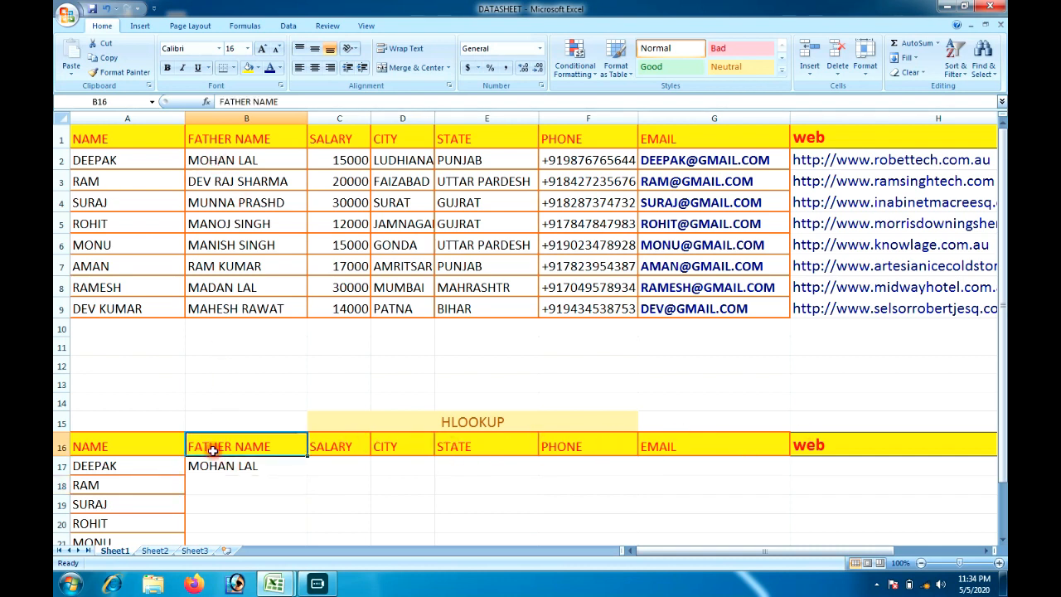
{"action": "key", "text": "BackSpace"}
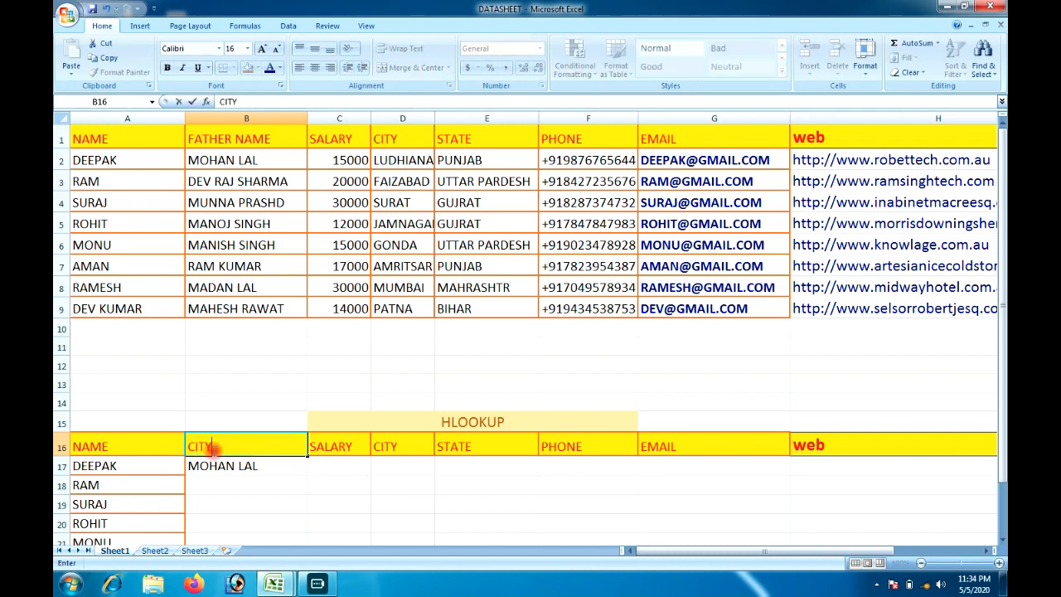
{"action": "left_click", "coordinate": [217, 405]}
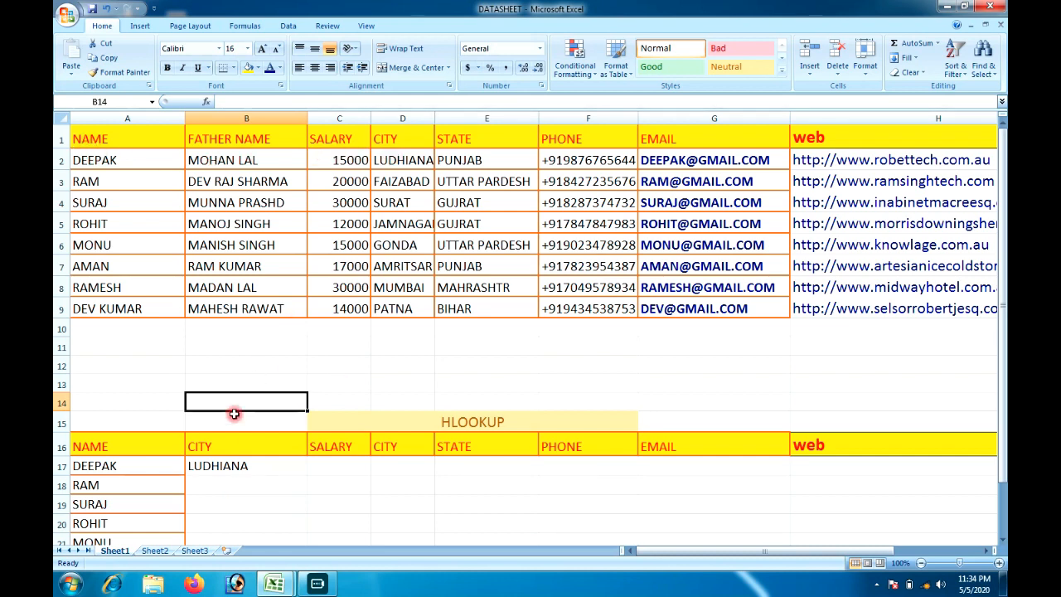
{"action": "left_click", "coordinate": [222, 444]}
{"action": "key", "text": "BackSpace"}
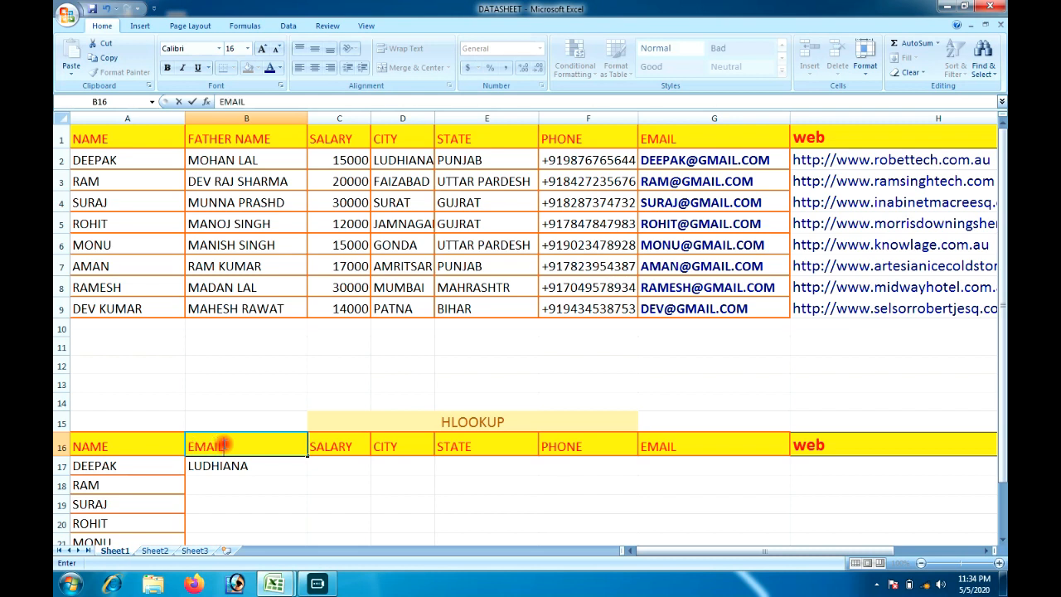
{"action": "left_click", "coordinate": [214, 386]}
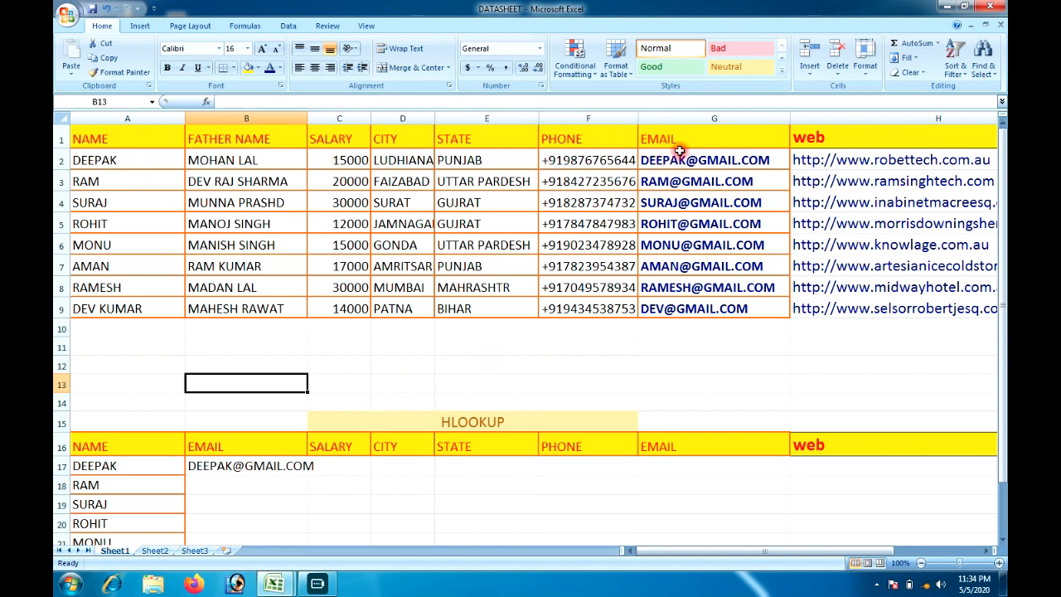
Step: Change the lookup header in B16 to PHONE
{"action": "left_click", "coordinate": [245, 451]}
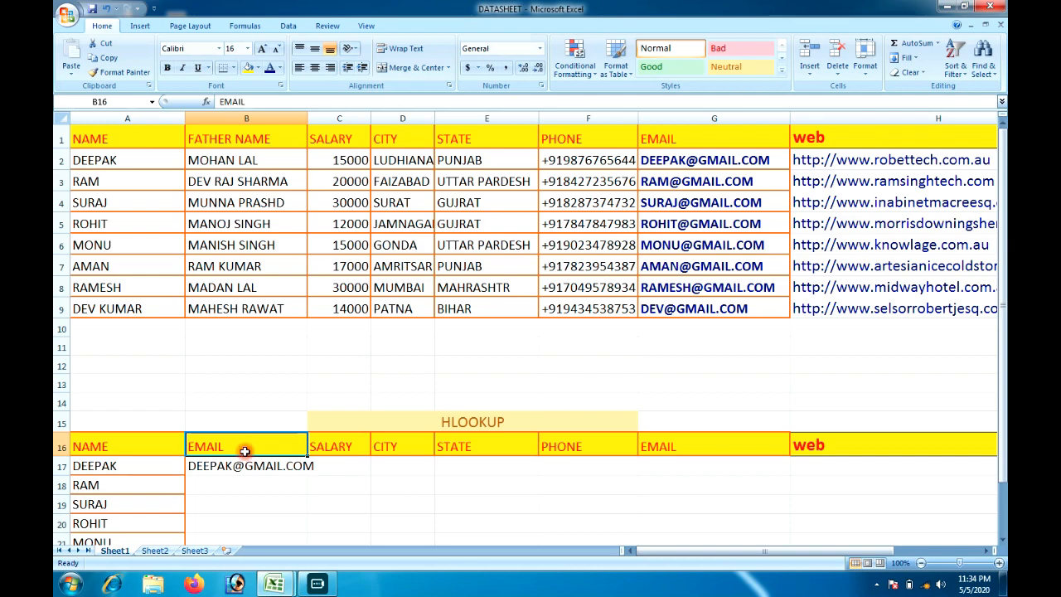
{"action": "key", "text": "BackSpace"}
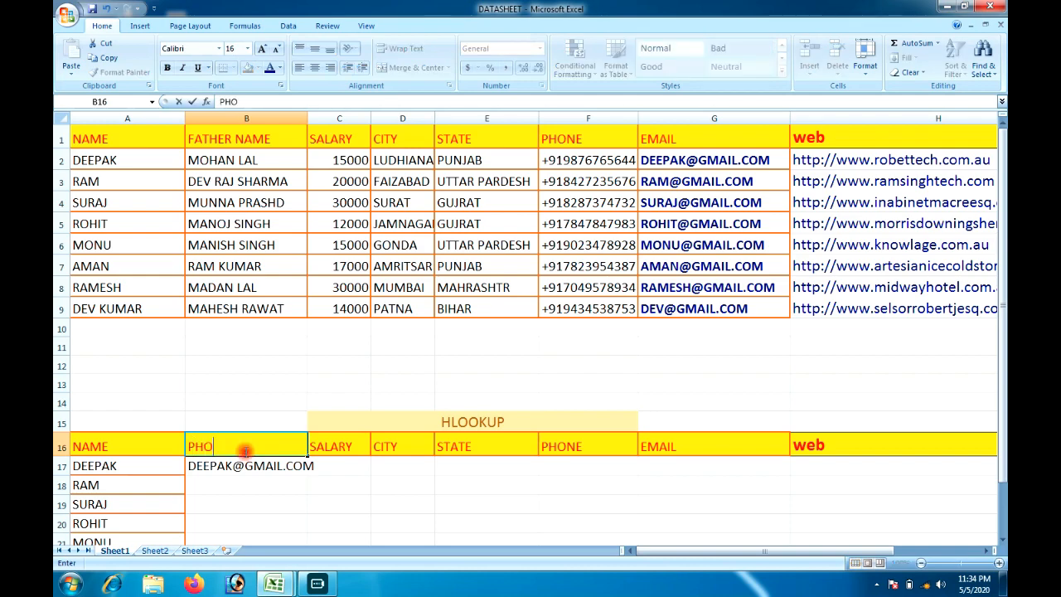
{"action": "left_click", "coordinate": [208, 367]}
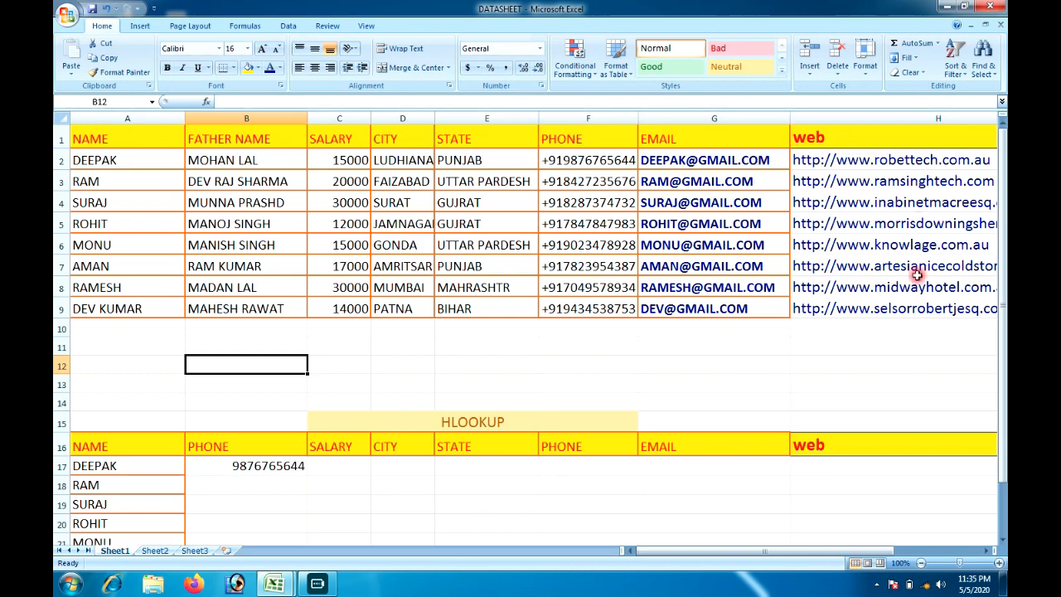
Step: Examine the empty columns beyond the web column, out to column AG
{"action": "left_click", "coordinate": [858, 365]}
{"action": "key", "text": "Right"}
{"action": "key", "text": "Right"}
{"action": "key", "text": "Right"}
{"action": "key", "text": "Right"}
{"action": "key", "text": "Right"}
{"action": "key", "text": "Right"}
{"action": "key", "text": "Right"}
{"action": "key", "text": "Right"}
{"action": "key", "text": "Right"}
{"action": "key", "text": "Right"}
{"action": "key", "text": "Right"}
{"action": "key", "text": "Right"}
{"action": "key", "text": "Right"}
{"action": "key", "text": "Right"}
{"action": "key", "text": "Right"}
{"action": "key", "text": "Right"}
{"action": "key", "text": "Right"}
{"action": "key", "text": "Right"}
{"action": "key", "text": "Right"}
{"action": "key", "text": "Right"}
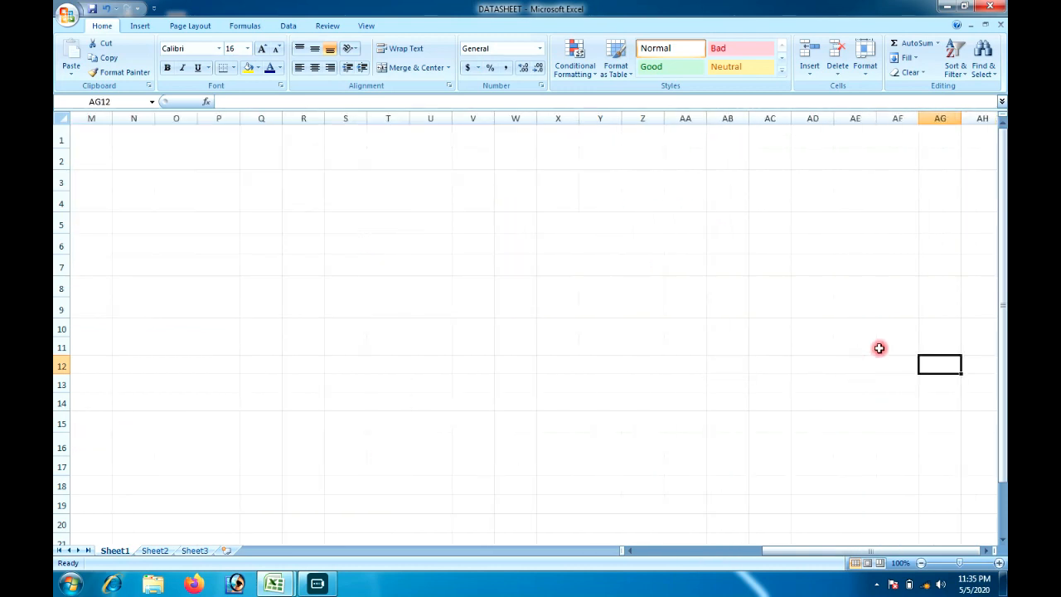
{"action": "left_click", "coordinate": [943, 133]}
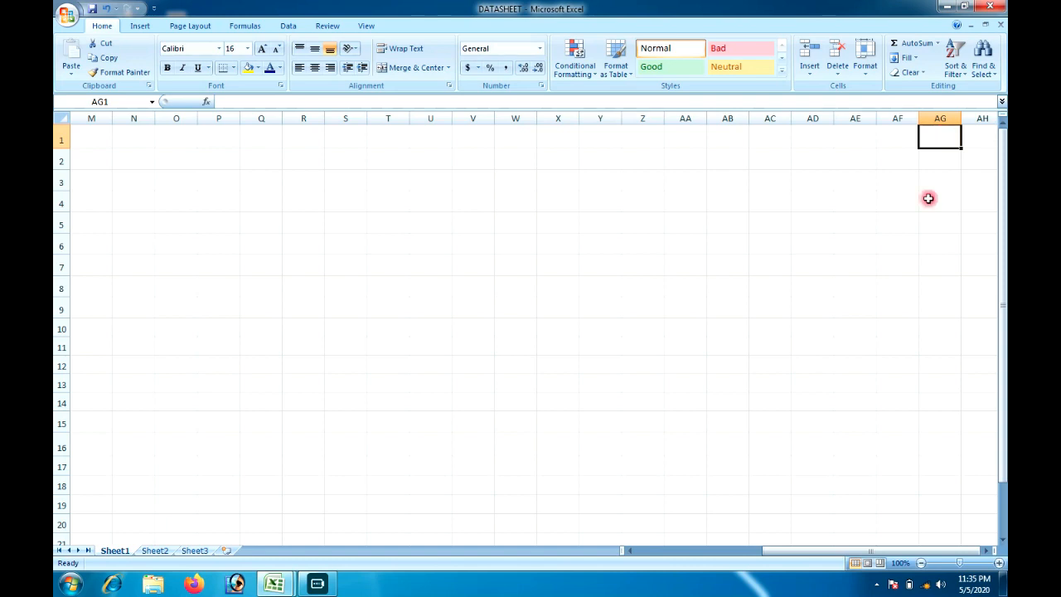
{"action": "left_click_drag", "start_coordinate": [793, 551], "coordinate": [604, 509]}
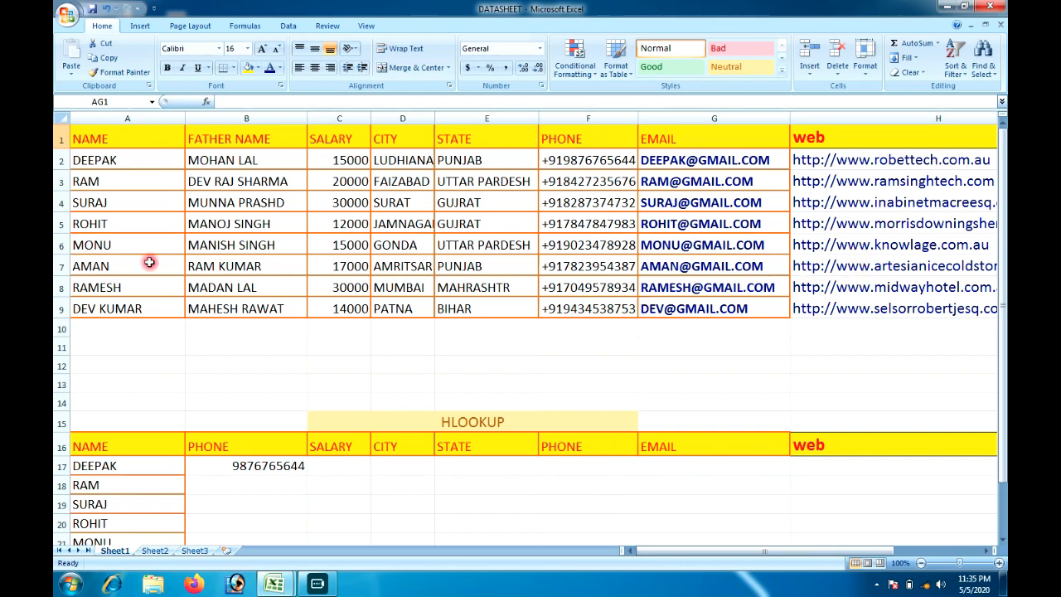
Step: Examine the rows below the two tables in column A, down to row 74
{"action": "left_click", "coordinate": [161, 388]}
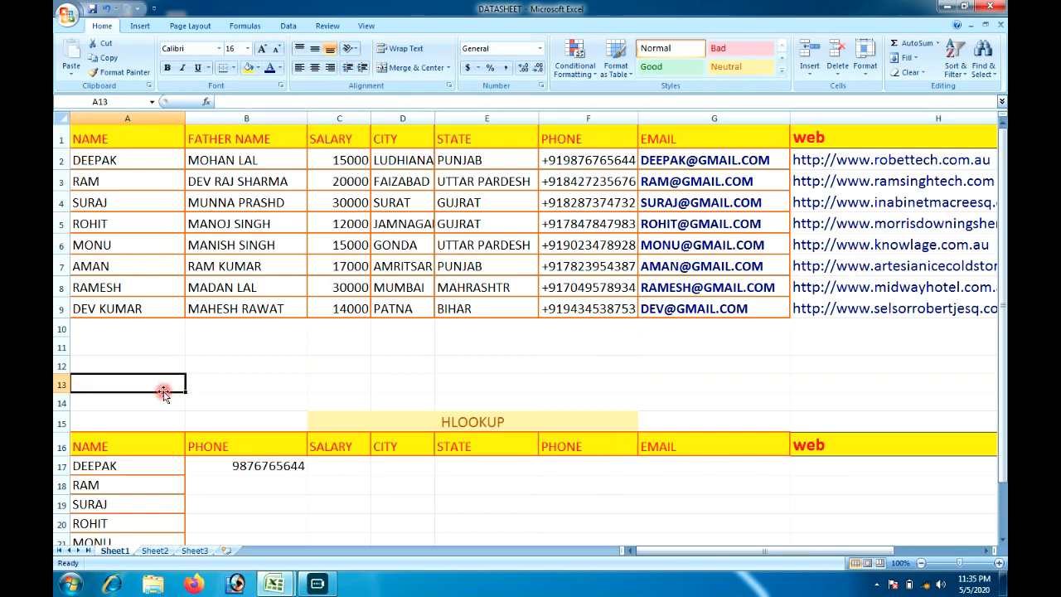
{"action": "key", "text": "Down"}
{"action": "key", "text": "Down"}
{"action": "key", "text": "Down"}
{"action": "key", "text": "Down"}
{"action": "key", "text": "Down"}
{"action": "key", "text": "Down"}
{"action": "key", "text": "Down"}
{"action": "key", "text": "Down"}
{"action": "key", "text": "Down"}
{"action": "key", "text": "Down"}
{"action": "key", "text": "Down"}
{"action": "key", "text": "Down"}
{"action": "key", "text": "Down"}
{"action": "key", "text": "Down"}
{"action": "key", "text": "Down"}
{"action": "key", "text": "Down"}
{"action": "key", "text": "Down"}
{"action": "key", "text": "Down"}
{"action": "key", "text": "Down"}
{"action": "key", "text": "Down"}
{"action": "key", "text": "Down"}
{"action": "key", "text": "Down"}
{"action": "key", "text": "Down"}
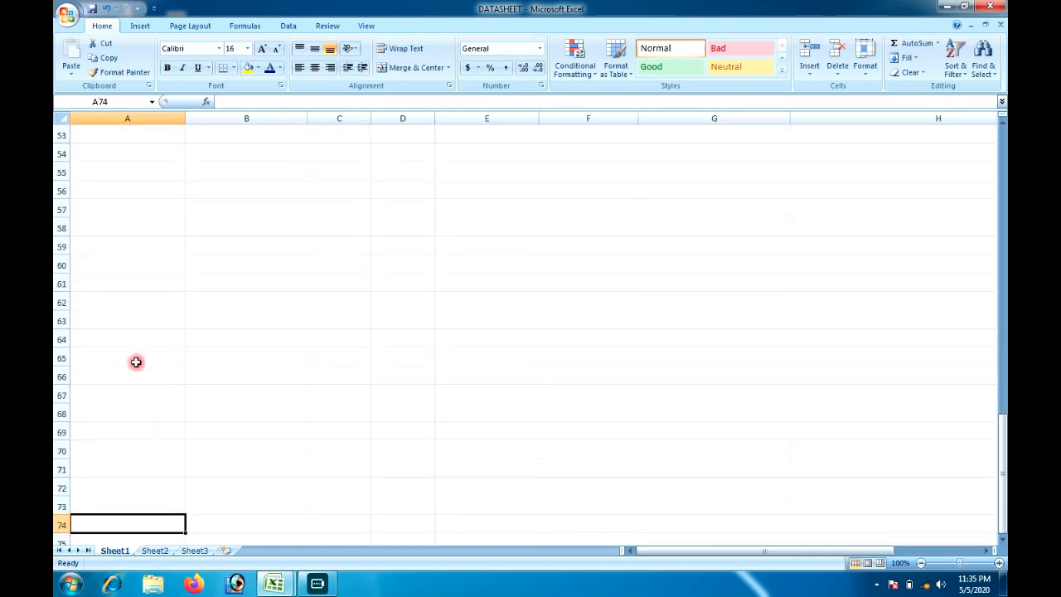
{"action": "left_click_drag", "start_coordinate": [999, 456], "coordinate": [1002, 169]}
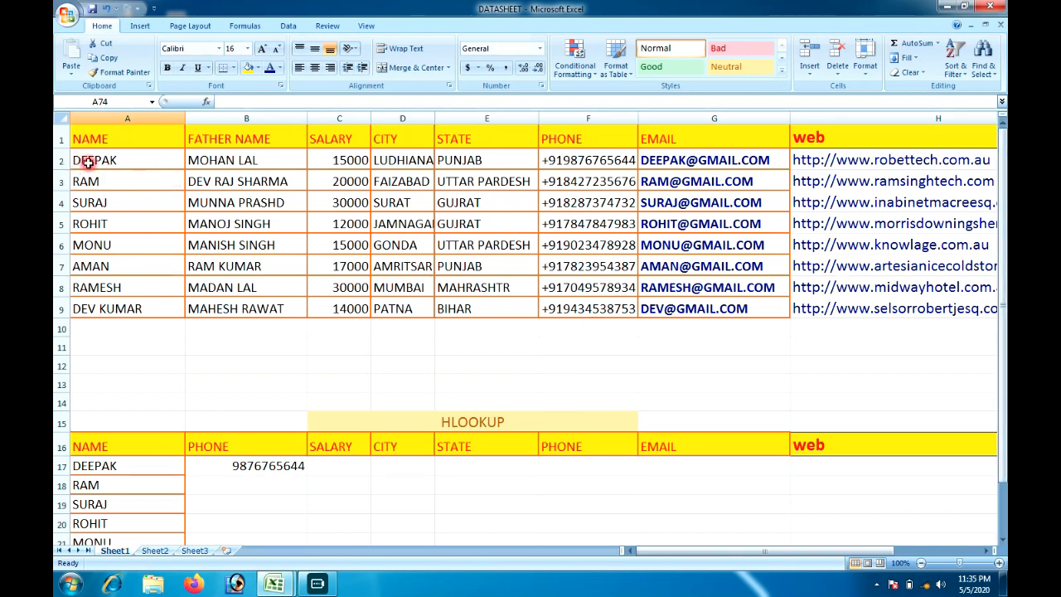
Step: Cut the source table A1:H9 and paste it two rows lower, starting at A3
{"action": "left_click_drag", "start_coordinate": [787, 550], "coordinate": [873, 553]}
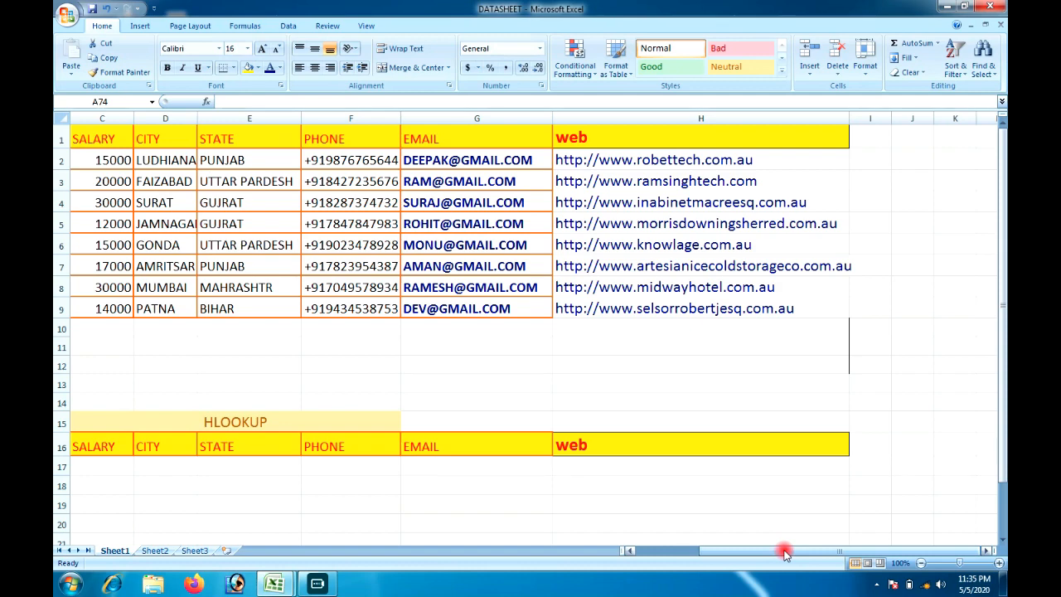
{"action": "left_click_drag", "start_coordinate": [784, 554], "coordinate": [706, 537]}
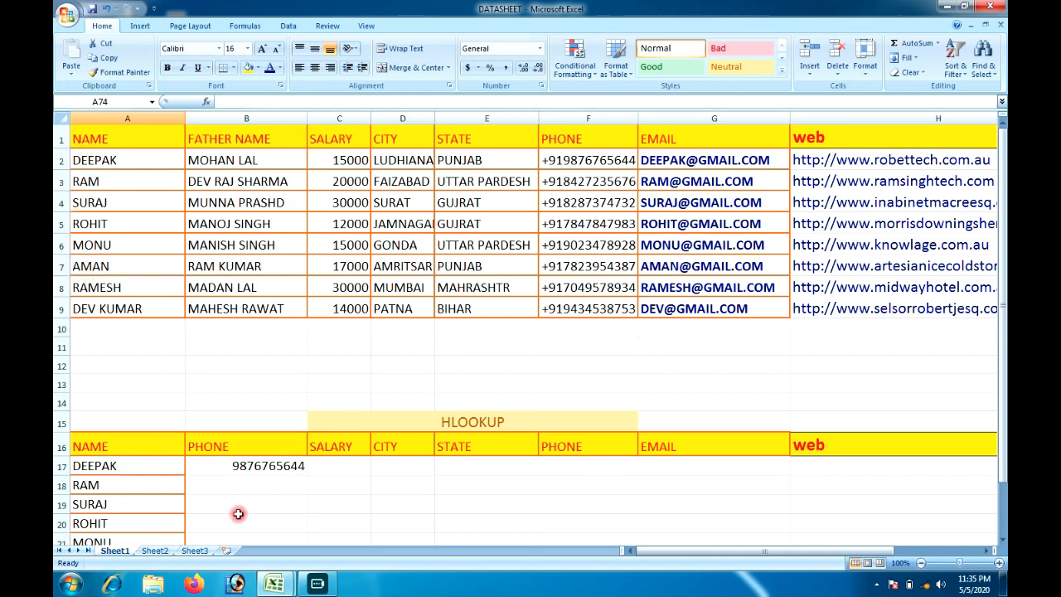
{"action": "left_click_drag", "start_coordinate": [107, 136], "coordinate": [883, 309]}
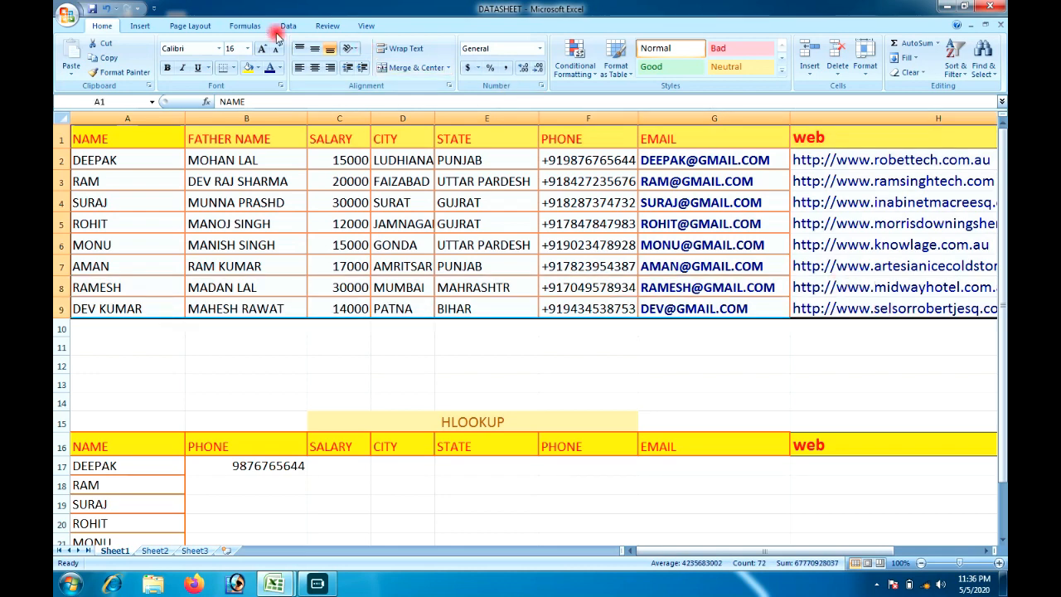
{"action": "right_click", "coordinate": [140, 174]}
{"action": "left_click", "coordinate": [144, 194]}
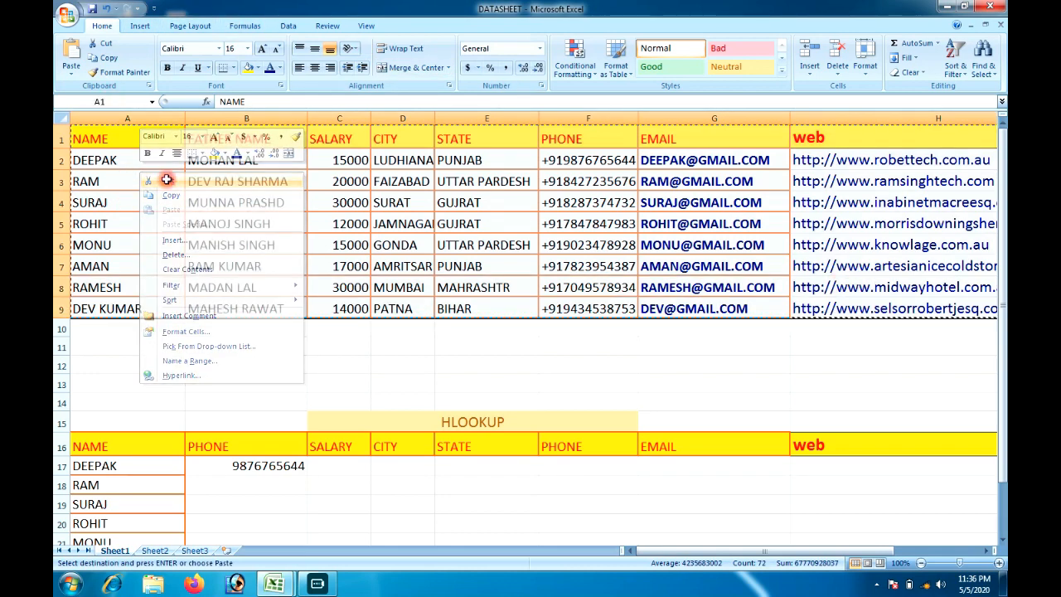
{"action": "left_click", "coordinate": [139, 184]}
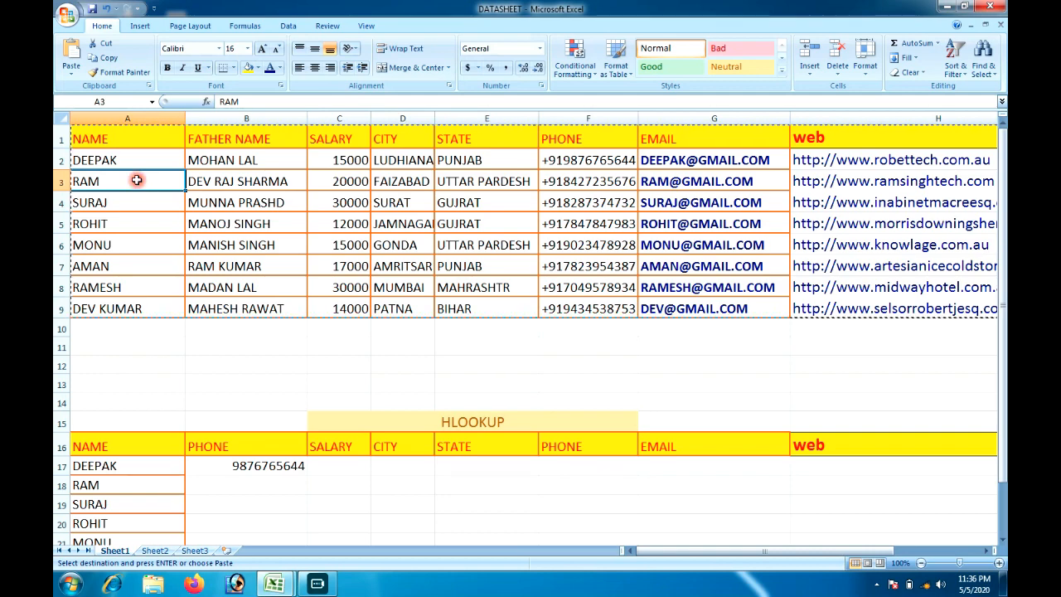
{"action": "right_click", "coordinate": [139, 182]}
{"action": "left_click", "coordinate": [169, 218]}
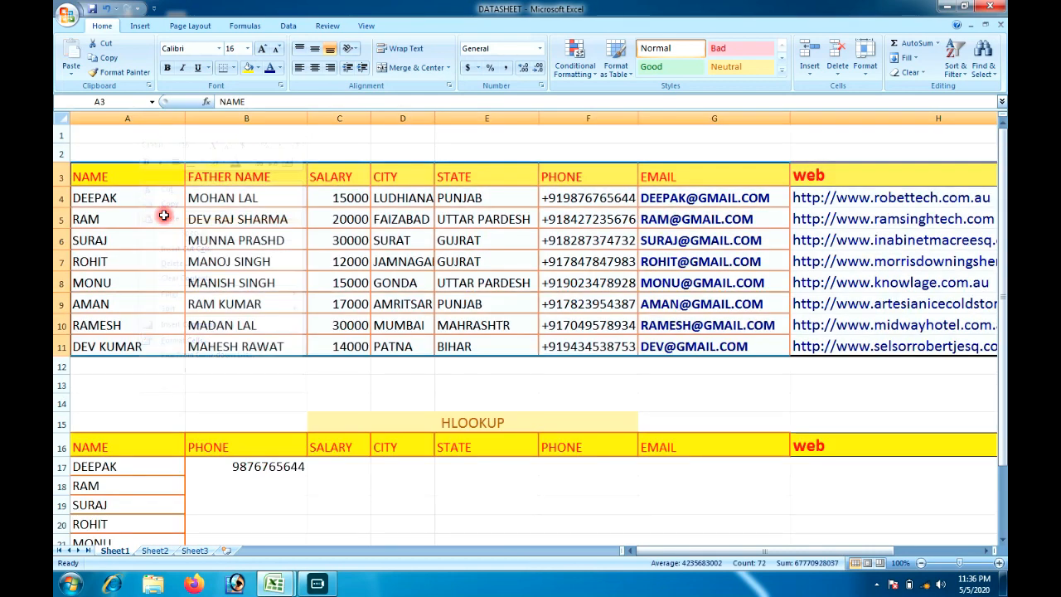
Step: Clear the HLOOKUP formula from B17 and change the header in B16 to FATHER NAME
{"action": "scroll", "coordinate": [242, 391], "scroll_direction": "down", "scroll_amount": 1}
{"action": "left_click", "coordinate": [255, 405]}
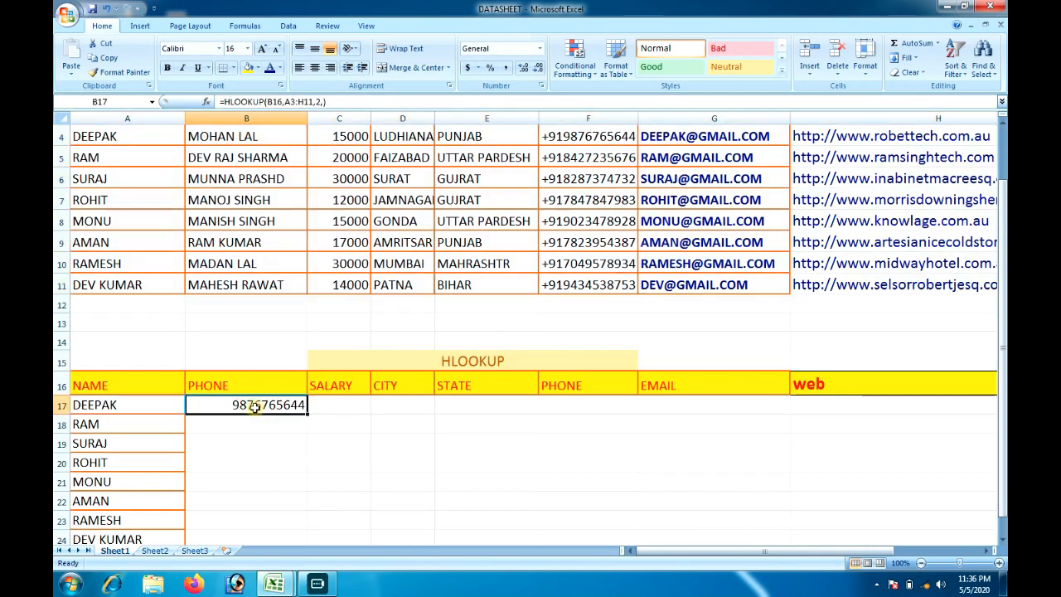
{"action": "key", "text": "BackSpace"}
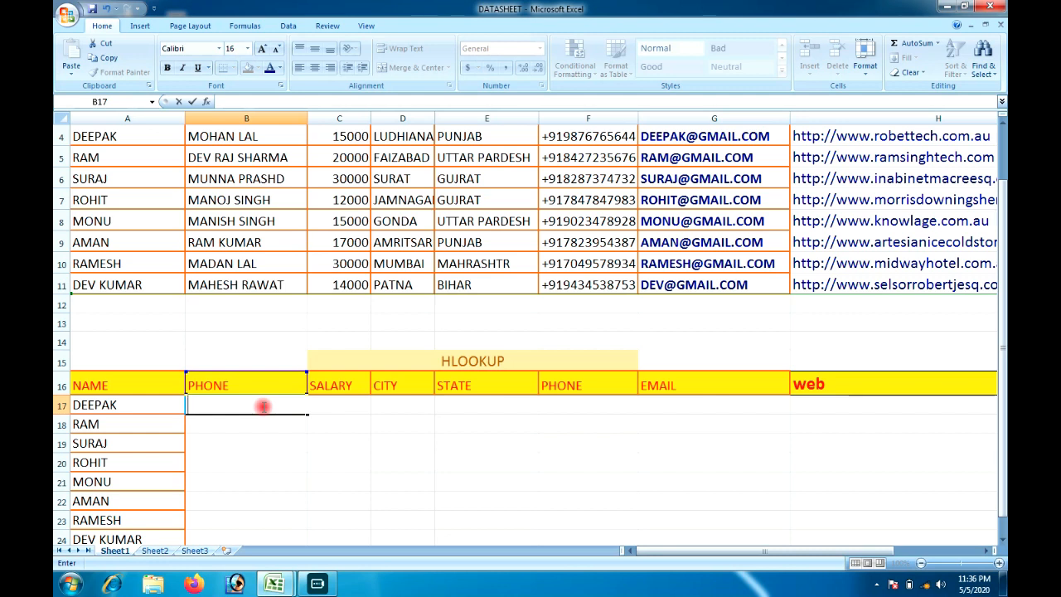
{"action": "left_click", "coordinate": [229, 379]}
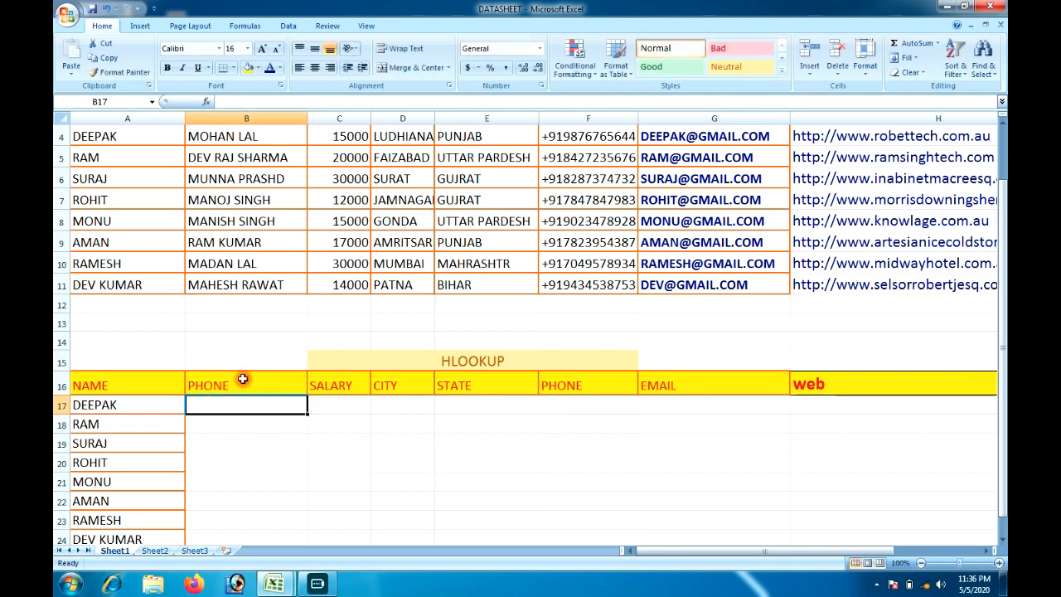
{"action": "key", "text": "BackSpace"}
{"action": "type", "text": "FATH"}
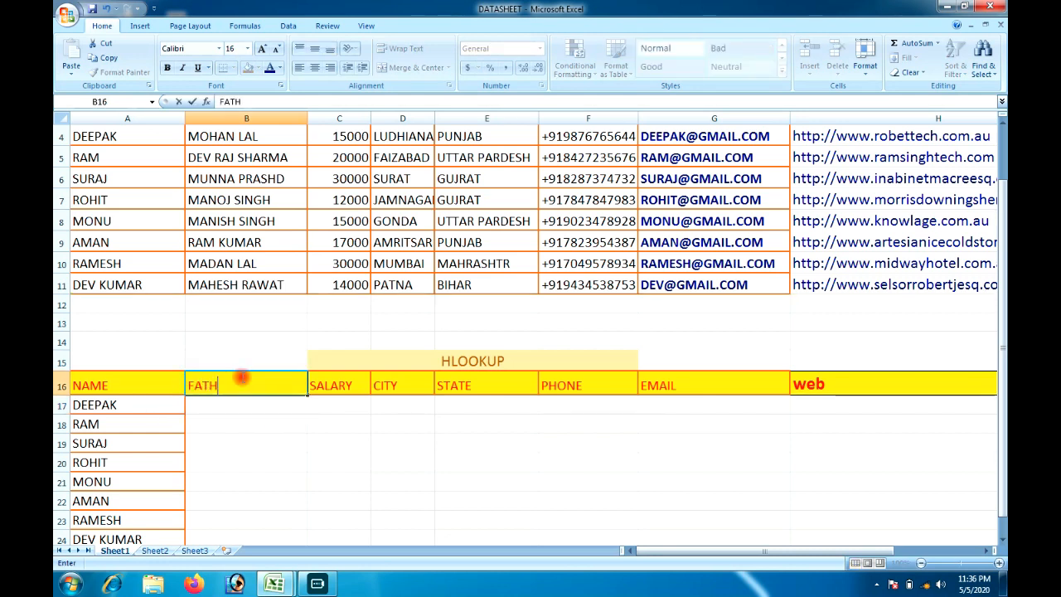
{"action": "type", "text": "ER NAME"}
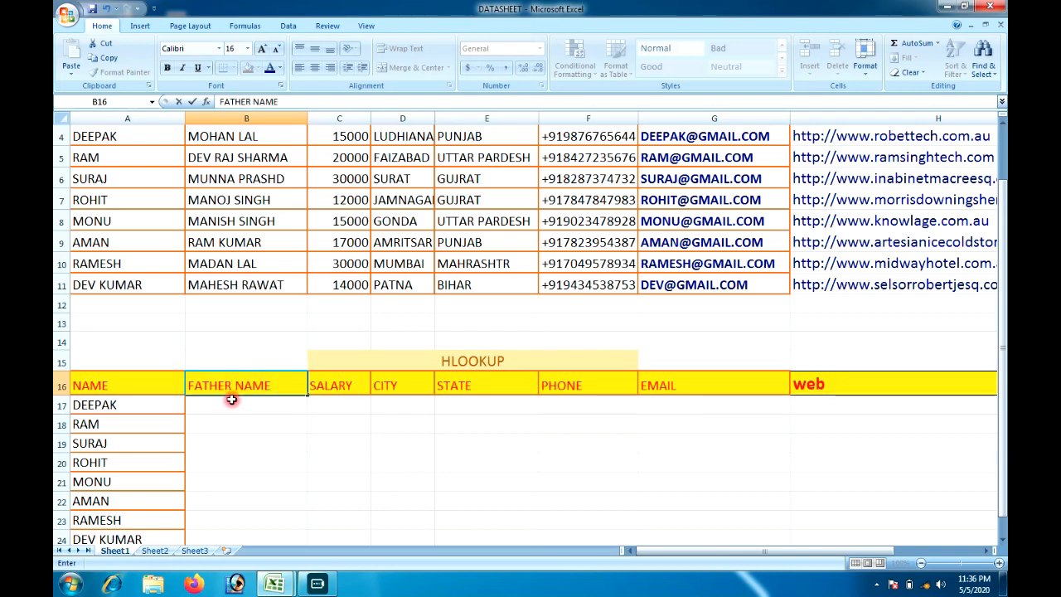
{"action": "left_click", "coordinate": [230, 403]}
{"action": "type", "text": "="}
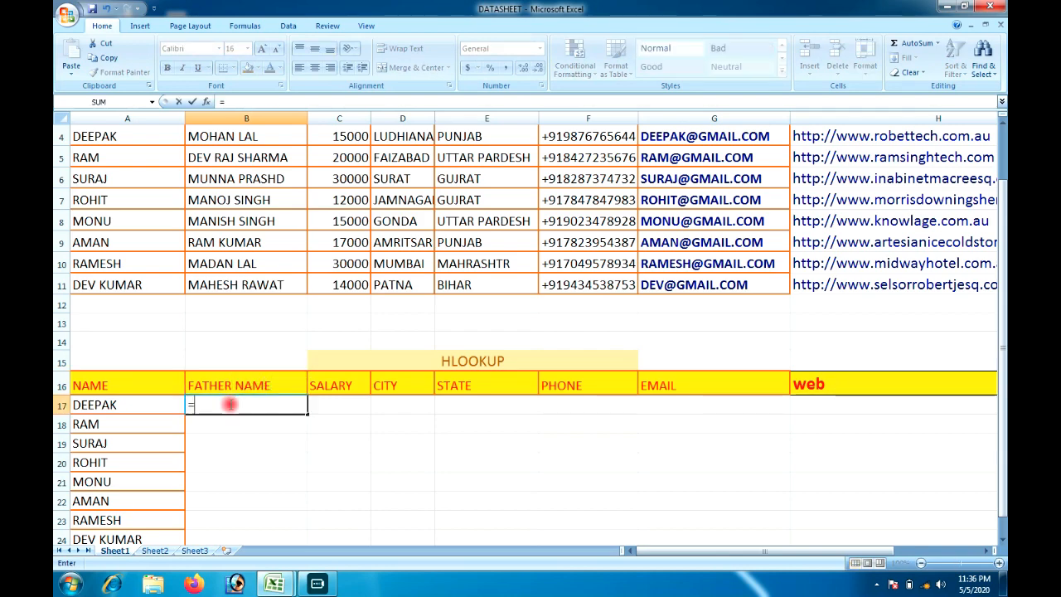
{"action": "type", "text": "HLOOK"}
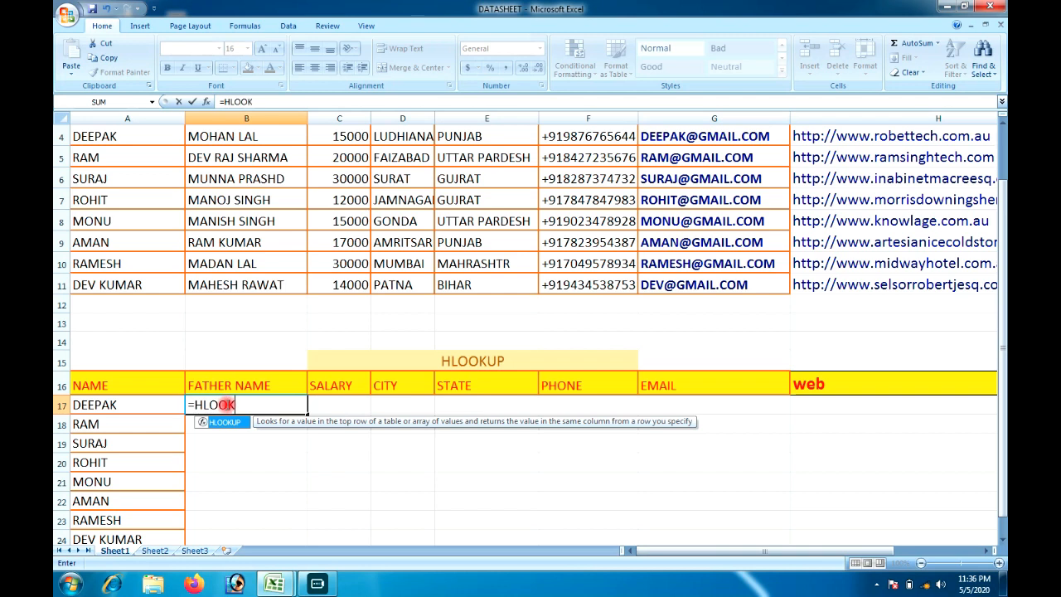
{"action": "type", "text": "("}
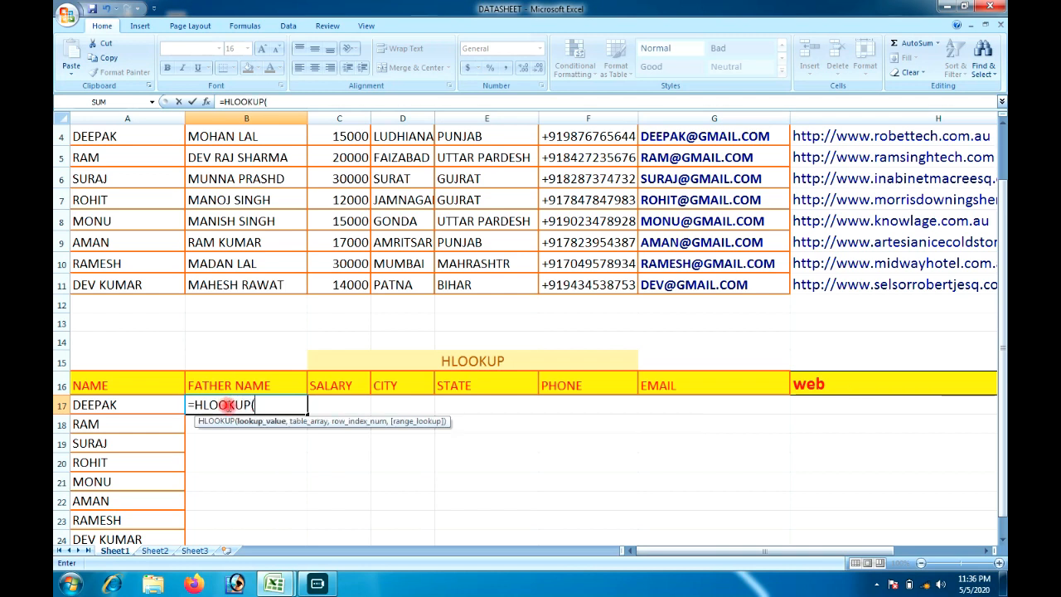
{"action": "left_click", "coordinate": [242, 382]}
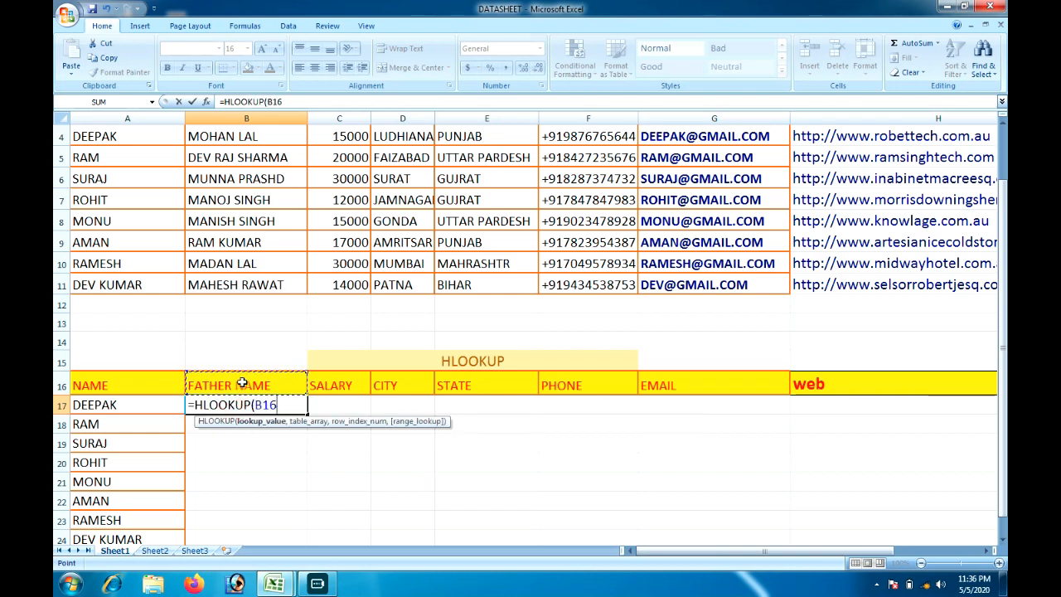
{"action": "type", "text": ","}
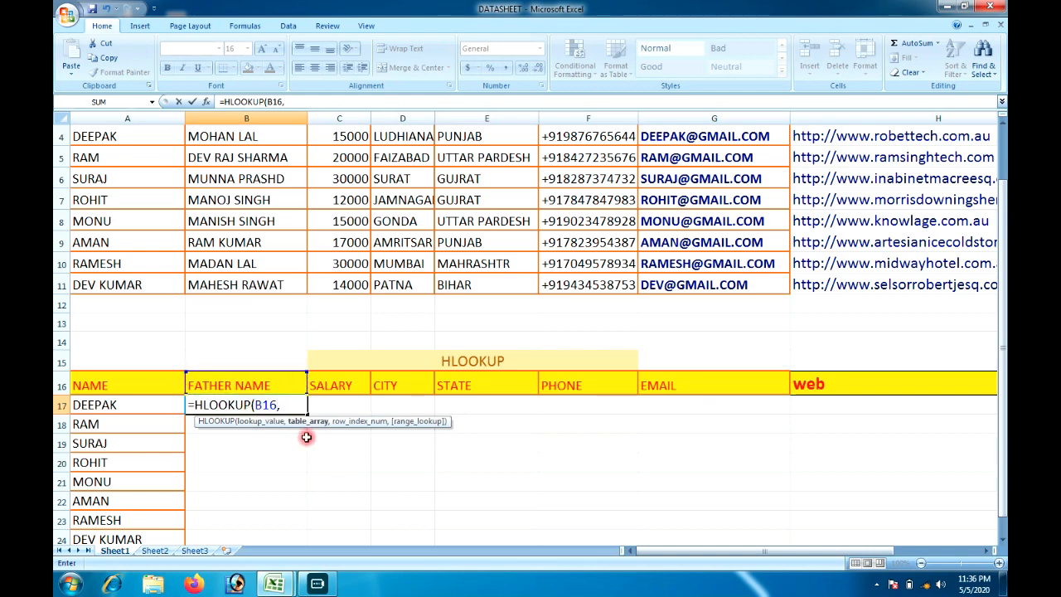
{"action": "scroll", "coordinate": [261, 203], "scroll_direction": "up", "scroll_amount": 1}
{"action": "left_click", "coordinate": [103, 165]}
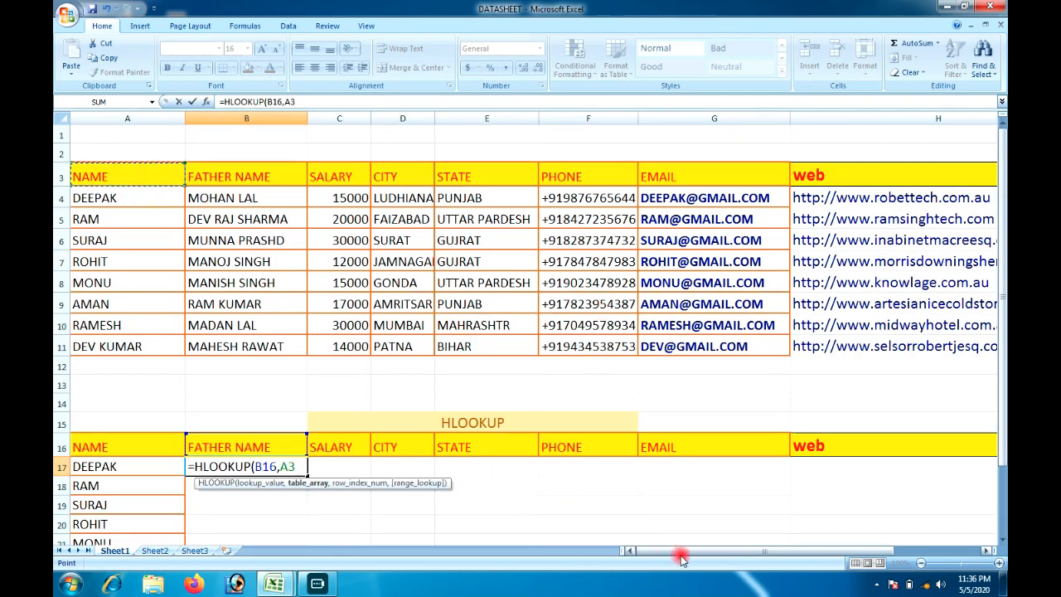
{"action": "left_click", "coordinate": [903, 346], "text": "shift"}
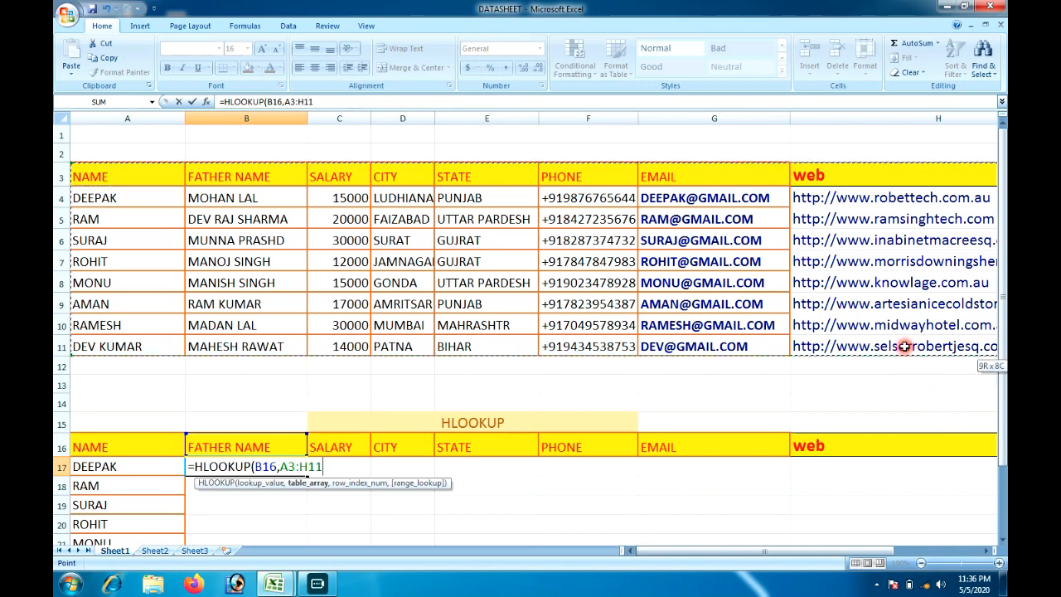
{"action": "type", "text": ","}
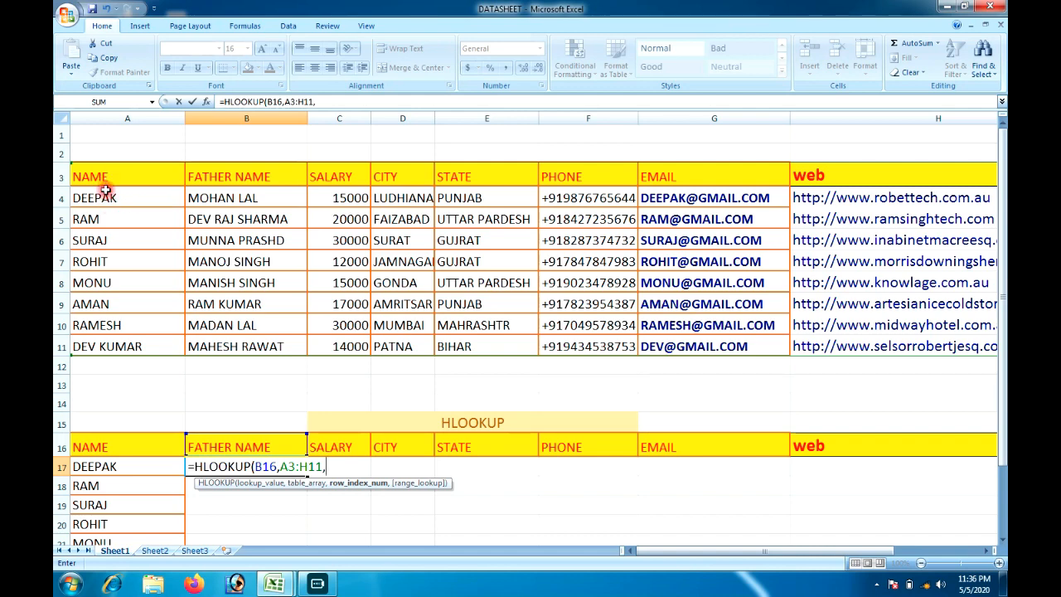
{"action": "key", "text": "BackSpace"}
{"action": "key", "text": "BackSpace"}
{"action": "key", "text": "BackSpace"}
{"action": "key", "text": "BackSpace"}
{"action": "key", "text": "BackSpace"}
{"action": "key", "text": "BackSpace"}
{"action": "key", "text": "BackSpace"}
{"action": "key", "text": "BackSpace"}
{"action": "key", "text": "BackSpace"}
{"action": "key", "text": "BackSpace"}
{"action": "key", "text": "BackSpace"}
{"action": "key", "text": "BackSpace"}
{"action": "key", "text": "BackSpace"}
{"action": "key", "text": "BackSpace"}
{"action": "key", "text": "BackSpace"}
{"action": "key", "text": "BackSpace"}
{"action": "key", "text": "BackSpace"}
{"action": "key", "text": "BackSpace"}
{"action": "key", "text": "BackSpace"}
{"action": "key", "text": "BackSpace"}
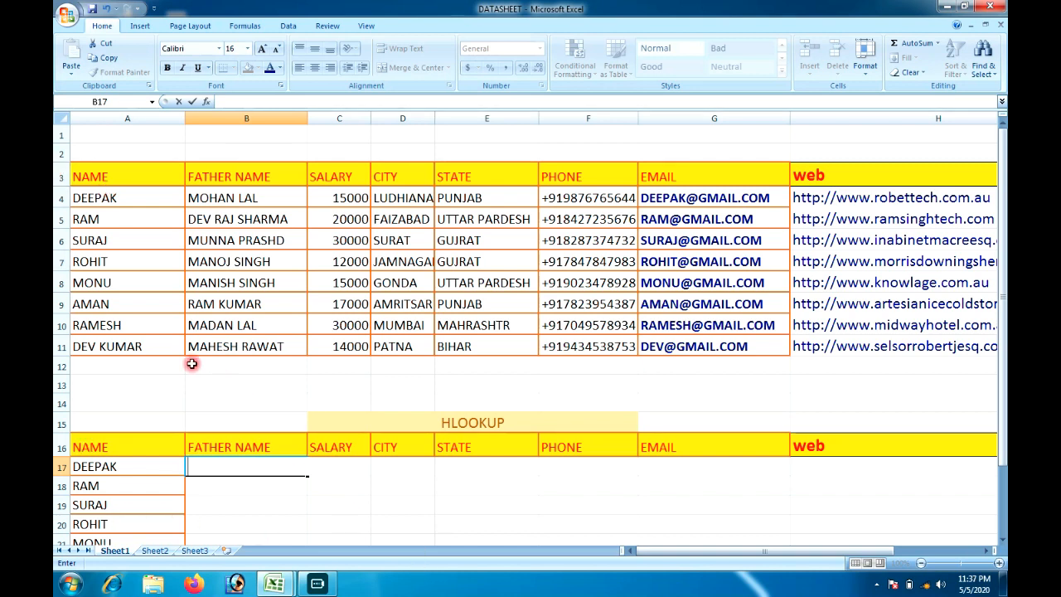
Step: Insert an entire new column before the NAME column, starting from cell A3
{"action": "left_click", "coordinate": [101, 175]}
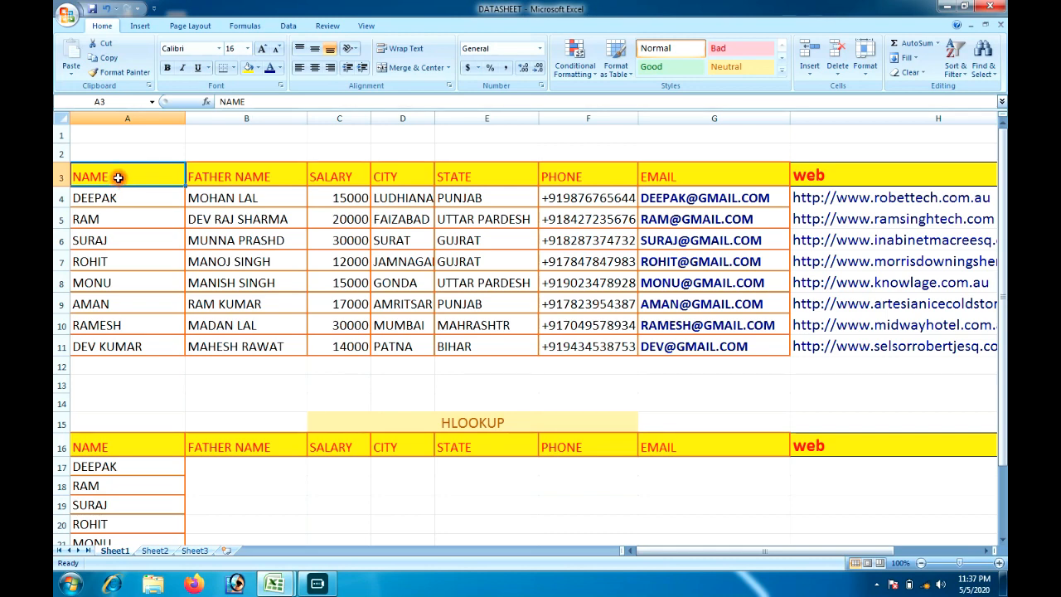
{"action": "right_click", "coordinate": [119, 177]}
{"action": "left_click", "coordinate": [150, 247]}
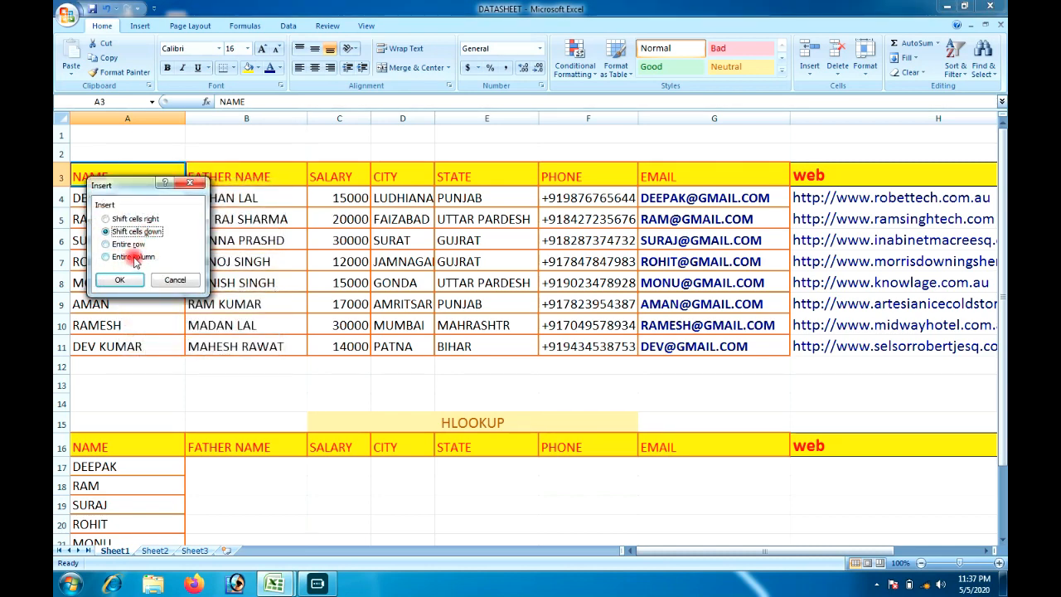
{"action": "left_click_drag", "start_coordinate": [134, 190], "coordinate": [199, 186]}
{"action": "left_click", "coordinate": [197, 253]}
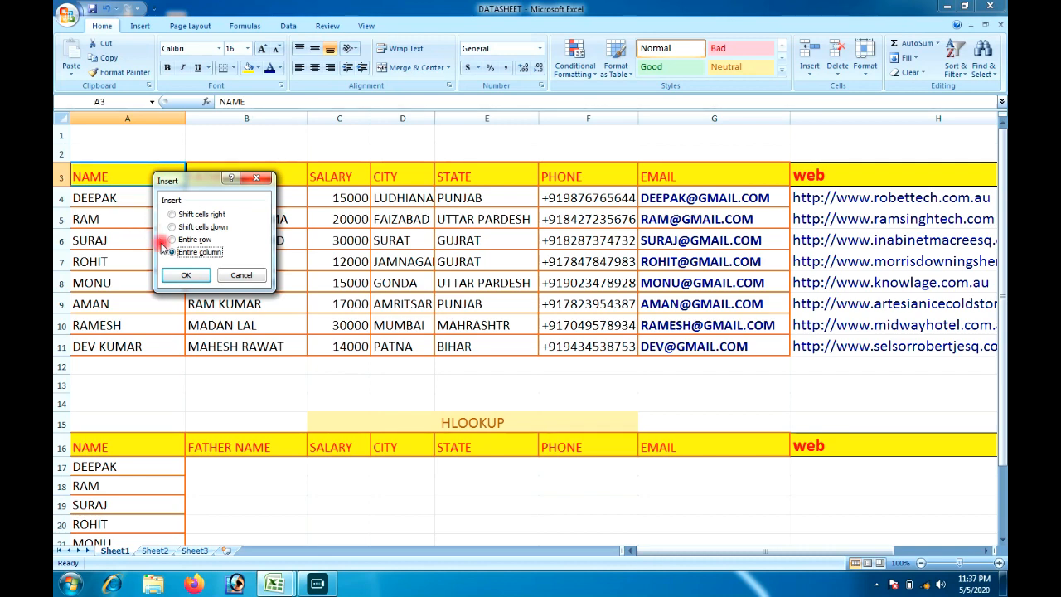
{"action": "left_click", "coordinate": [185, 275]}
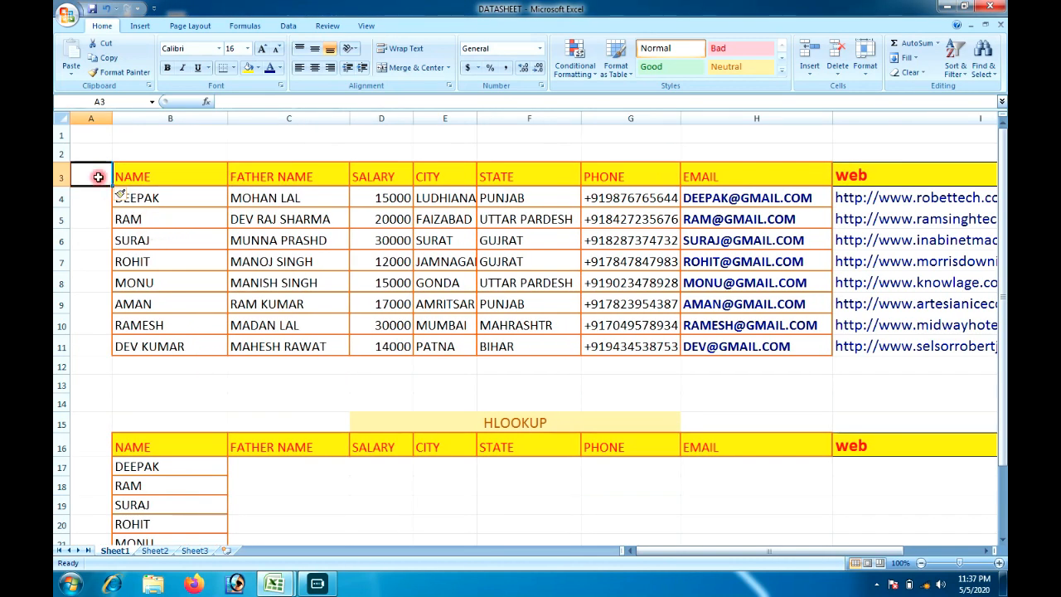
Step: Enter the header ID in A3 and number the source rows 1 to 8 in A4:A11
{"action": "type", "text": "ID"}
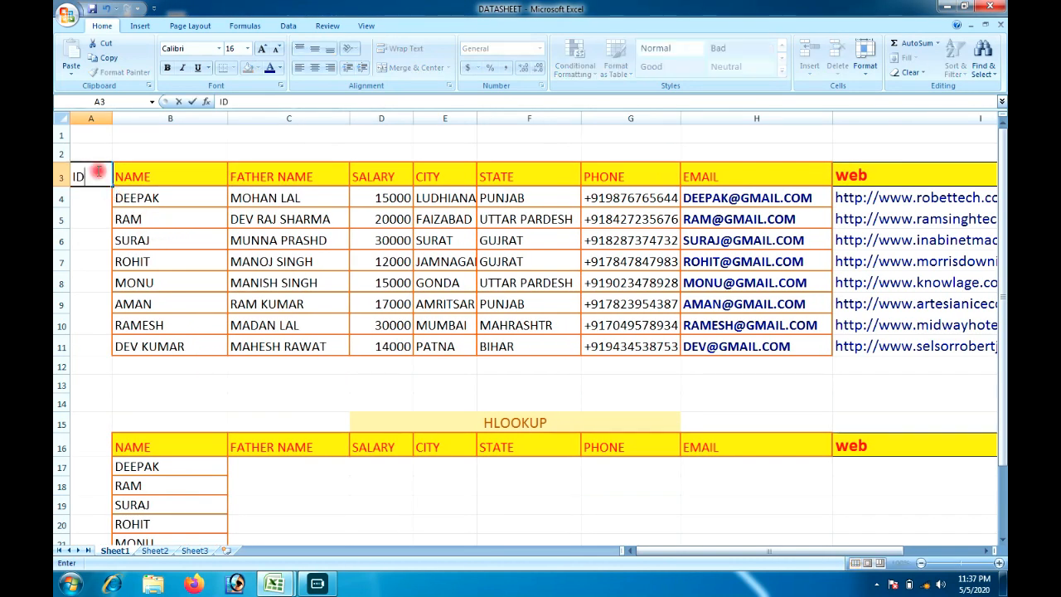
{"action": "key", "text": "Return"}
{"action": "type", "text": "1"}
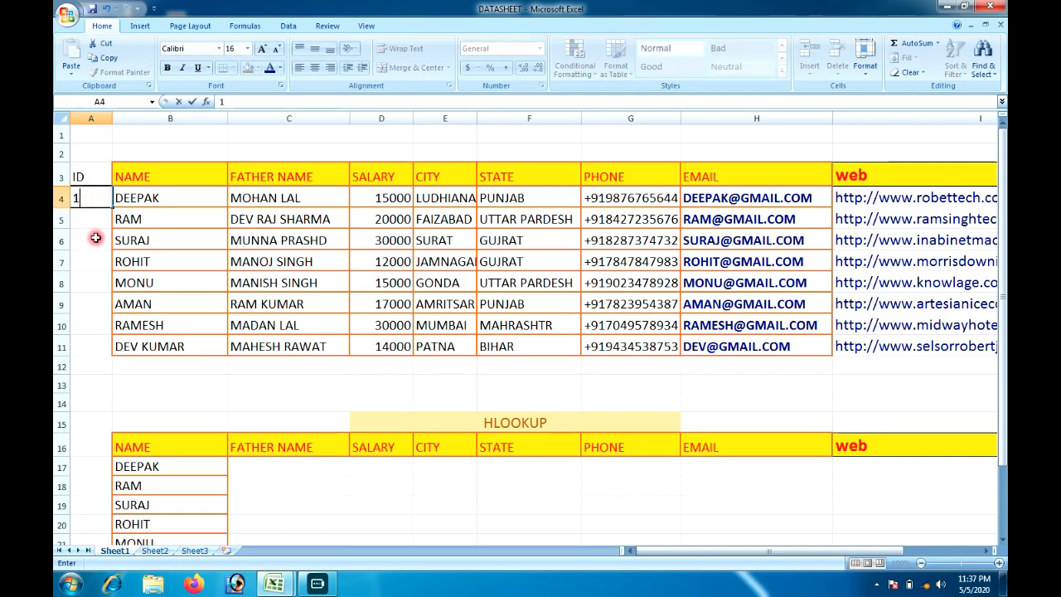
{"action": "left_click", "coordinate": [86, 217]}
{"action": "type", "text": "2"}
{"action": "left_click", "coordinate": [89, 192]}
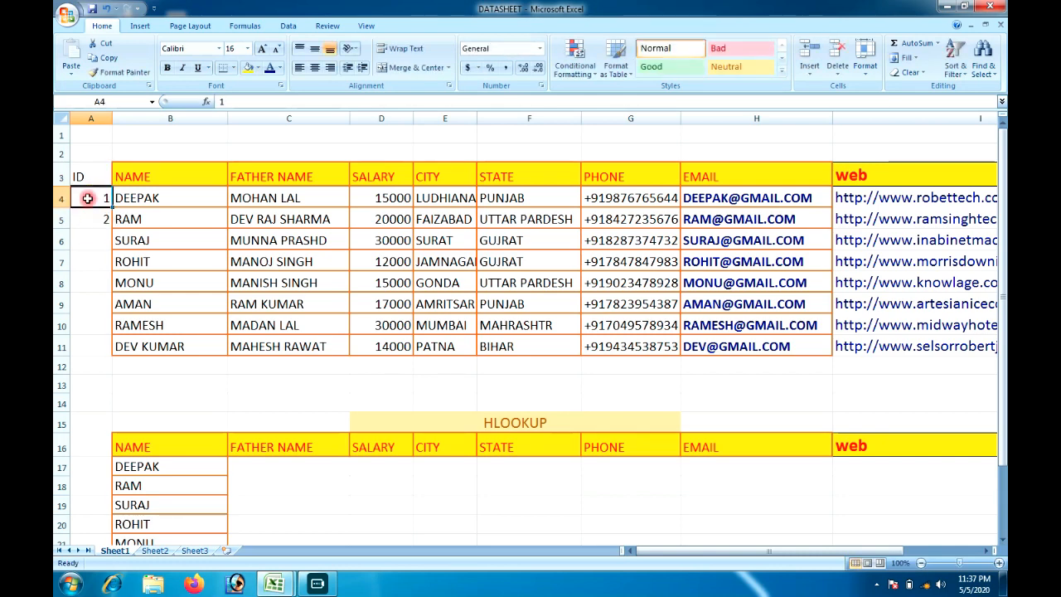
{"action": "left_click_drag", "start_coordinate": [90, 201], "coordinate": [122, 348]}
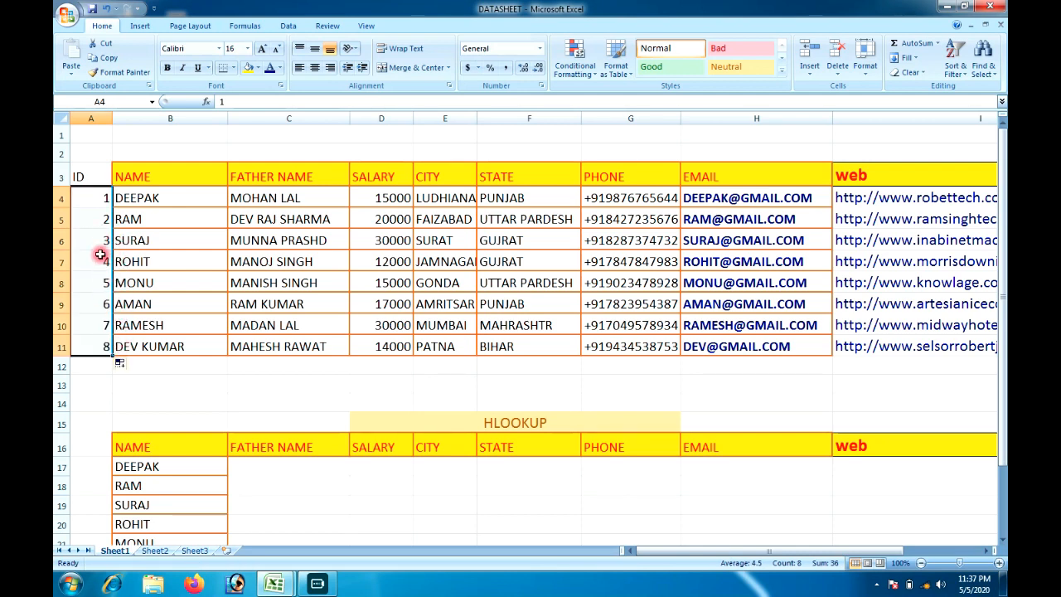
{"action": "left_click", "coordinate": [101, 368]}
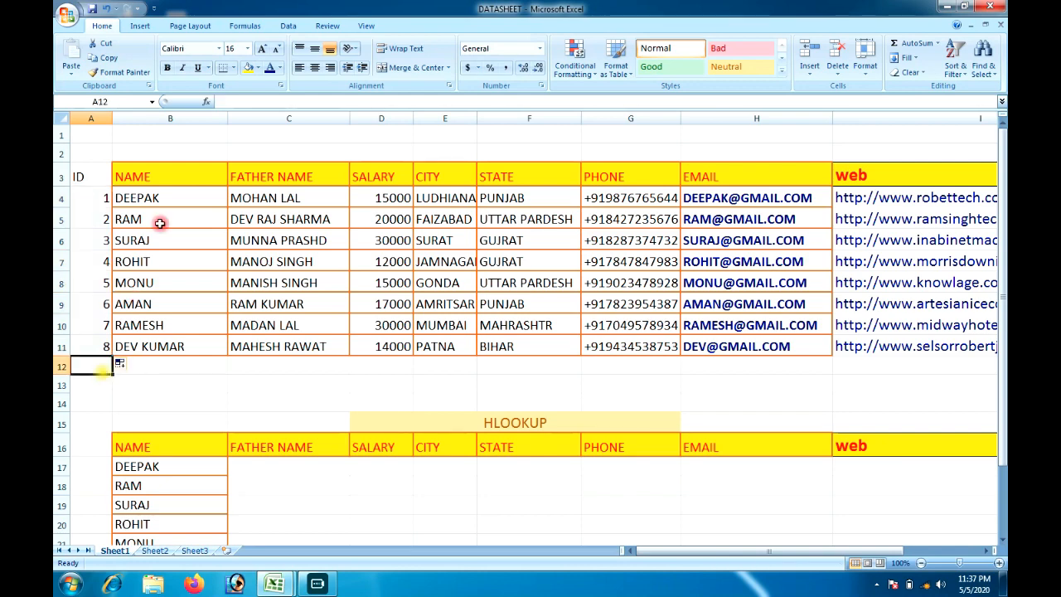
Step: Enter the formula =HLOOKUP(C16,I11,1,) in C17 under the second table's FATHER NAME header
{"action": "left_click_drag", "start_coordinate": [83, 177], "coordinate": [671, 324]}
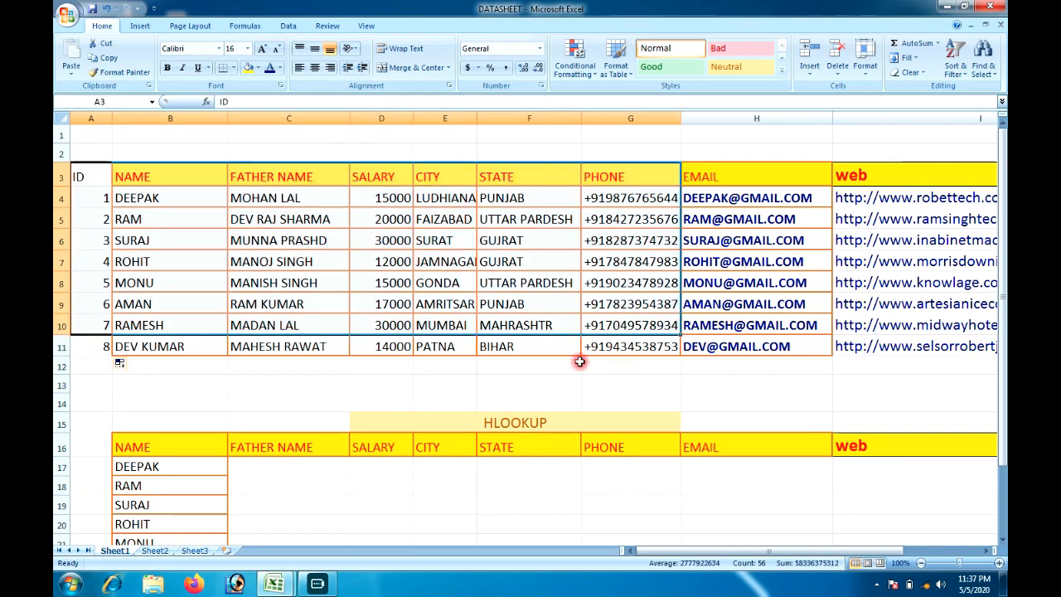
{"action": "left_click", "coordinate": [282, 460]}
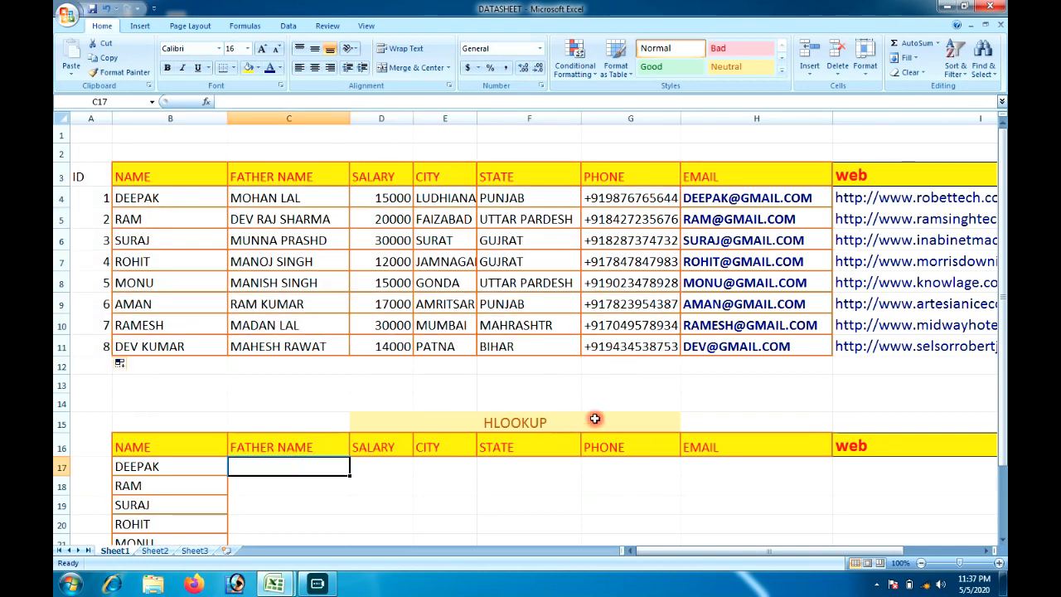
{"action": "type", "text": "=HL"}
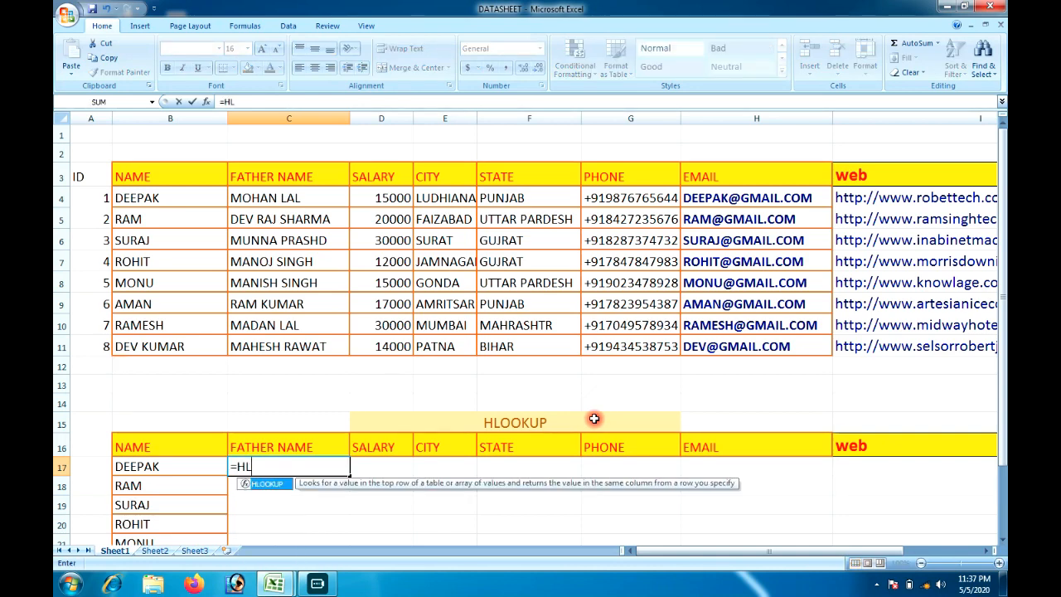
{"action": "type", "text": "OOKUP("}
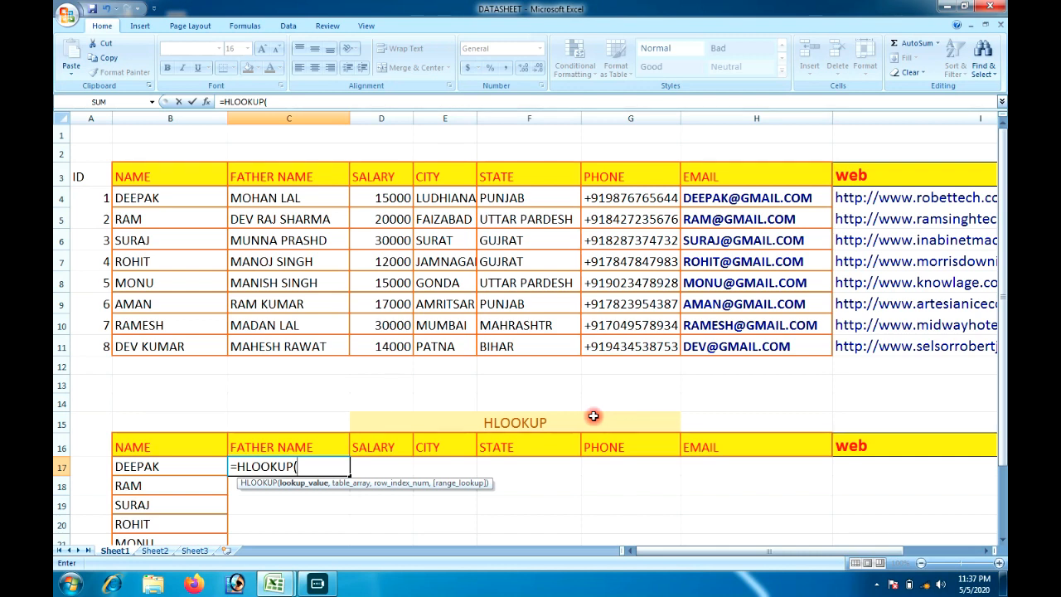
{"action": "left_click", "coordinate": [262, 444]}
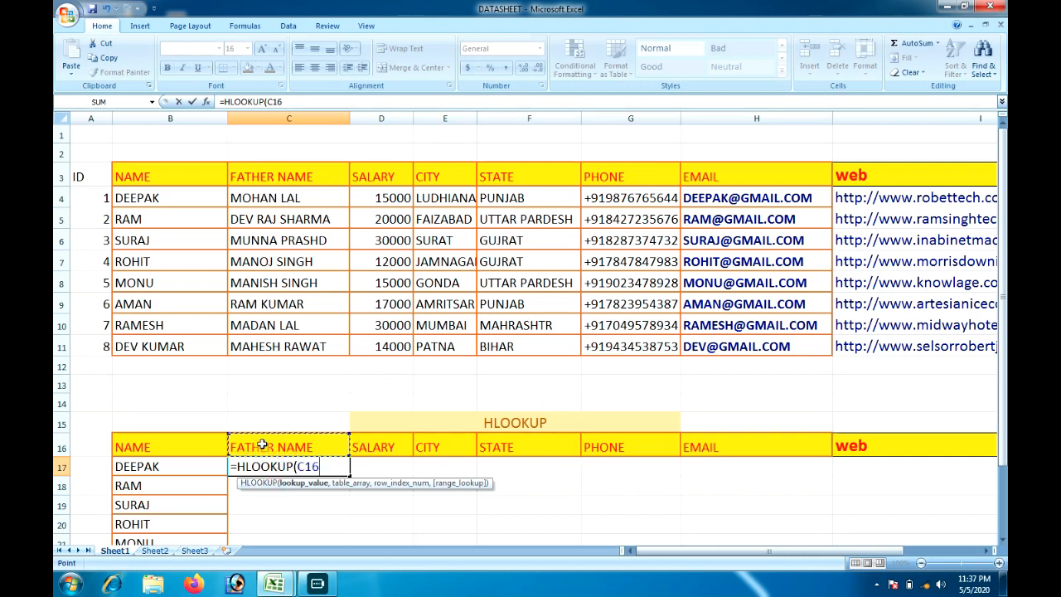
{"action": "type", "text": ","}
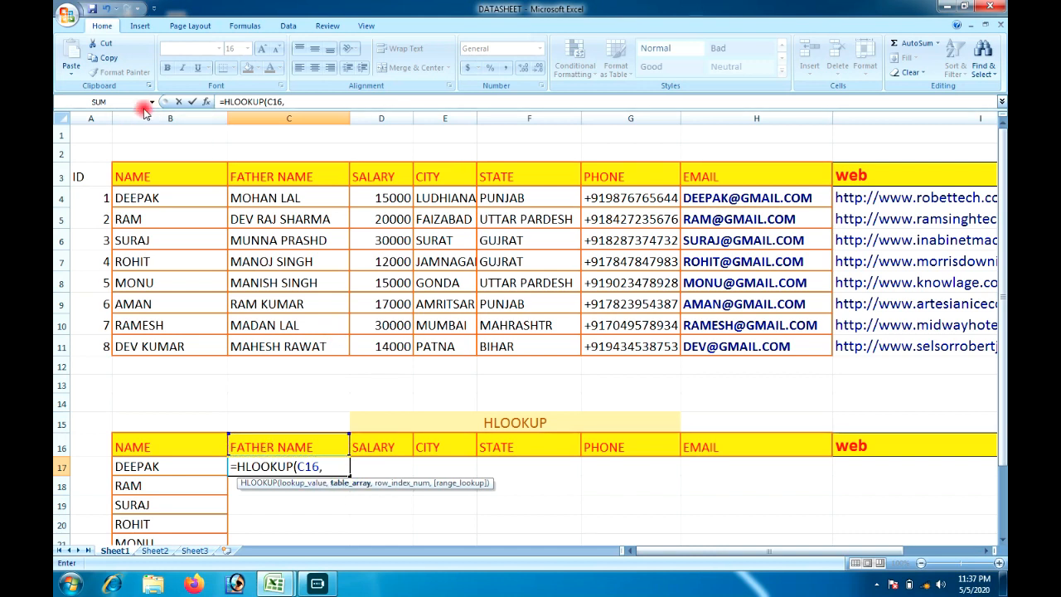
{"action": "left_click", "coordinate": [84, 170]}
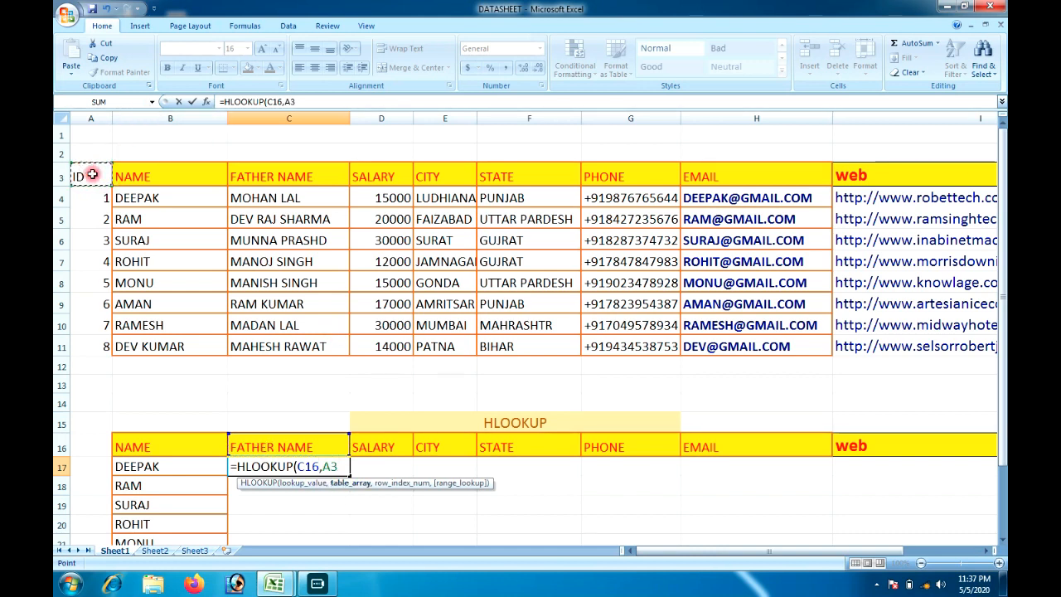
{"action": "left_click", "coordinate": [864, 353]}
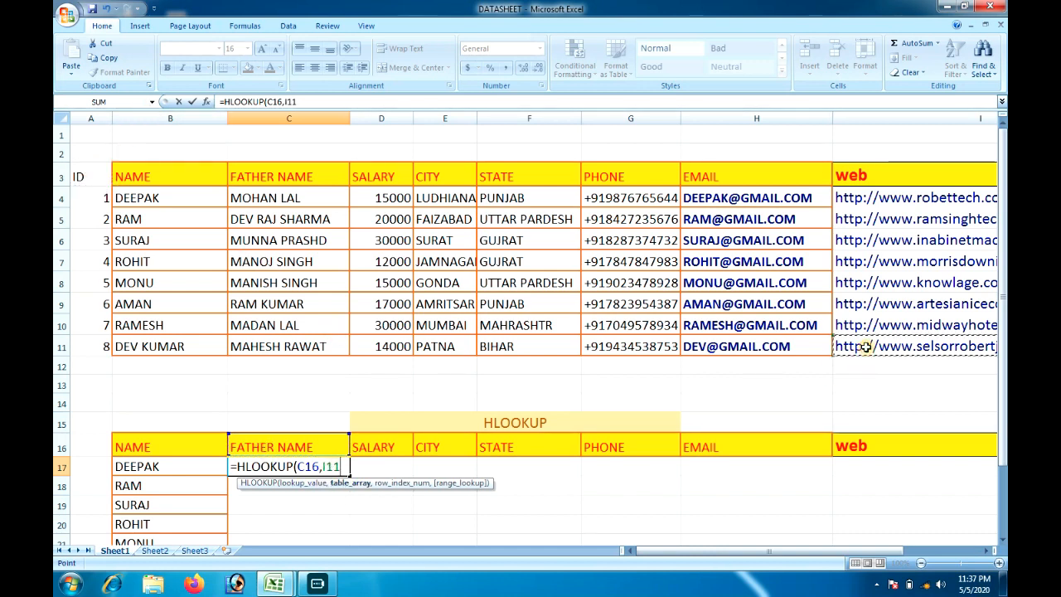
{"action": "type", "text": ",1"}
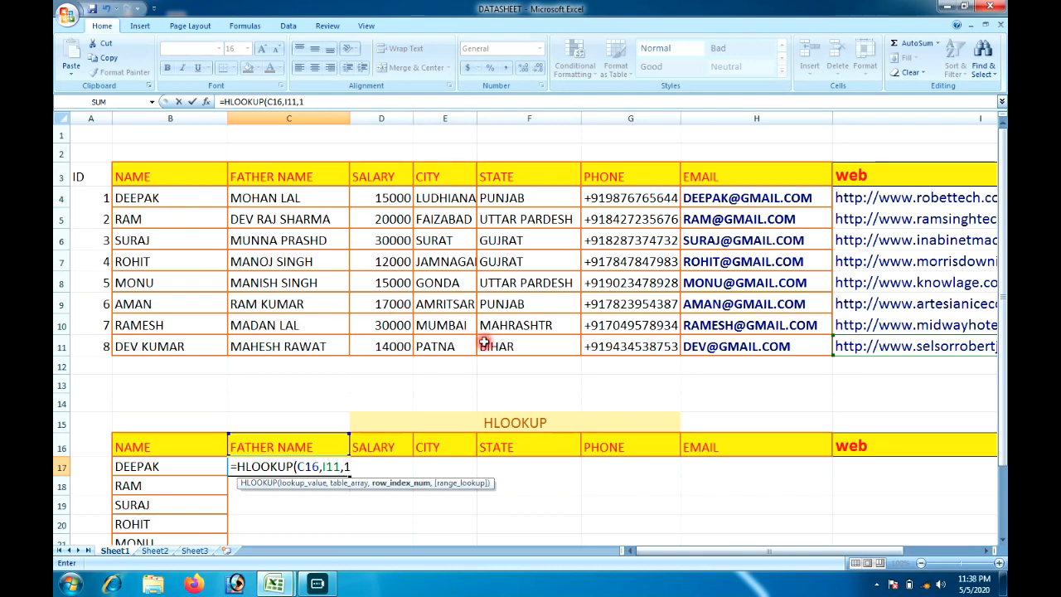
{"action": "type", "text": ","}
{"action": "left_click", "coordinate": [396, 508]}
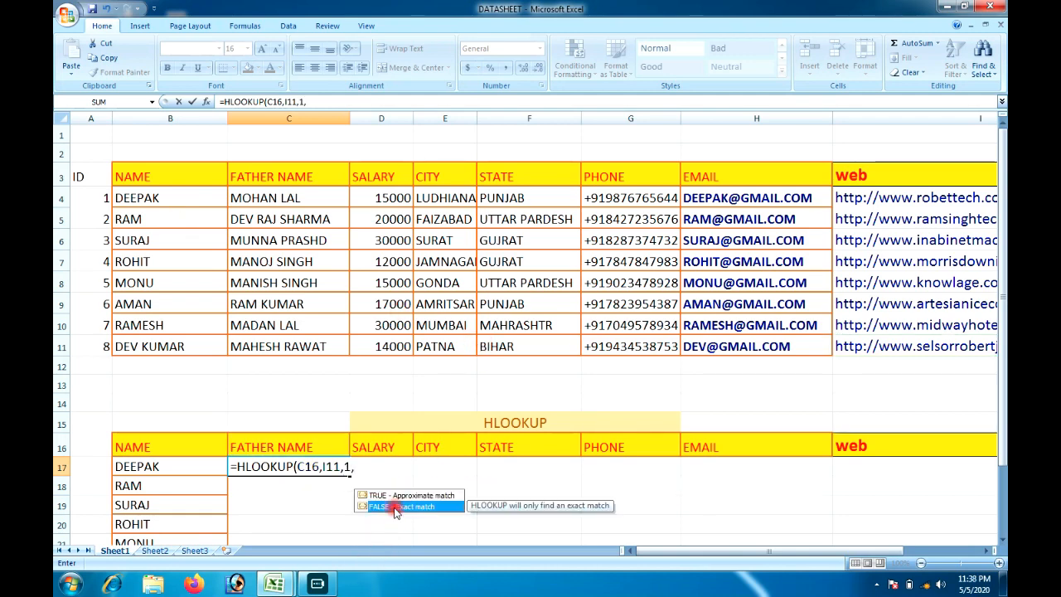
{"action": "key", "text": "Return"}
Step: Erase the existing HLOOKUP formula from C17 under the second table's FATHER NAME header
{"action": "left_click", "coordinate": [282, 466]}
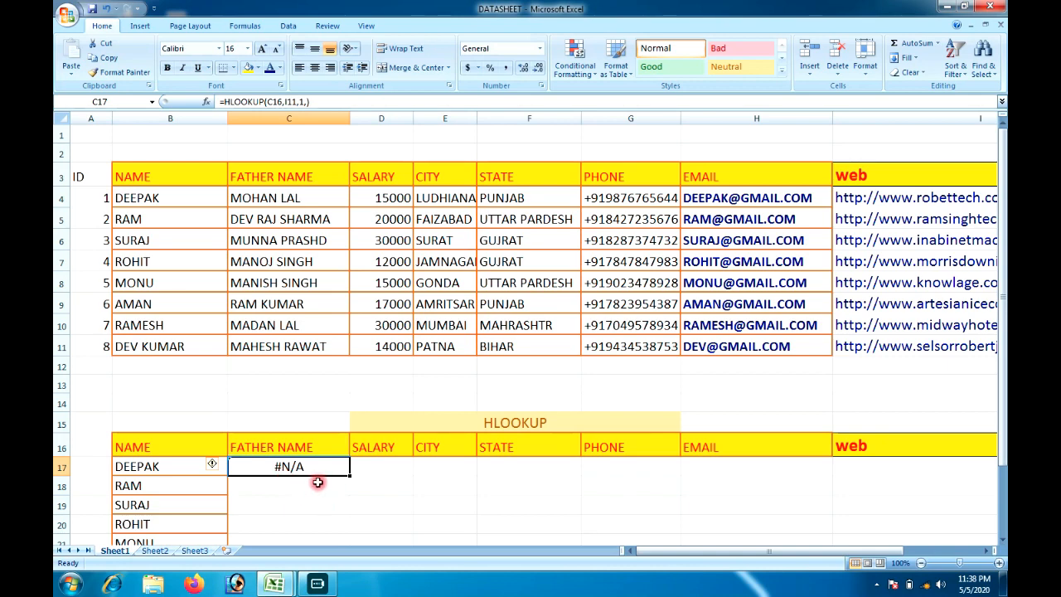
{"action": "key", "text": "F2"}
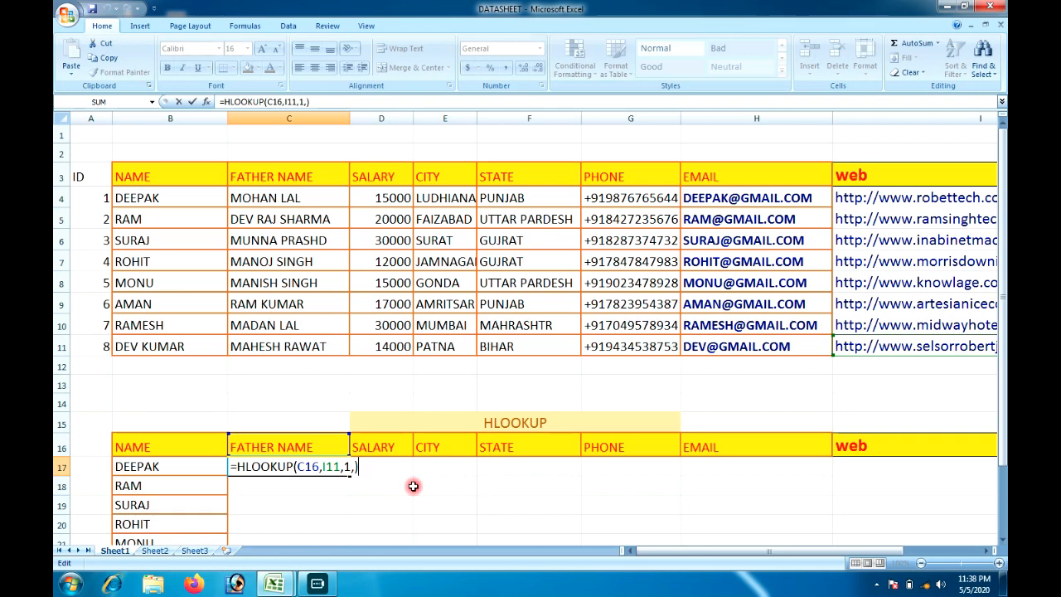
{"action": "key", "text": "Left"}
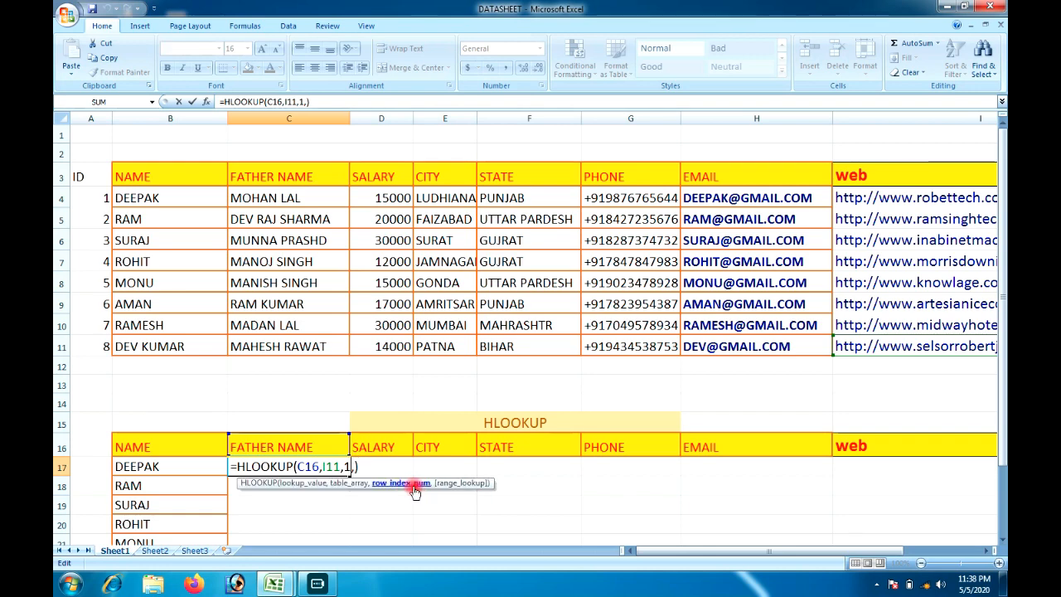
{"action": "key", "text": "BackSpace"}
{"action": "key", "text": "BackSpace"}
{"action": "key", "text": "BackSpace"}
{"action": "key", "text": "BackSpace"}
{"action": "key", "text": "BackSpace"}
{"action": "key", "text": "BackSpace"}
{"action": "key", "text": "BackSpace"}
{"action": "key", "text": "BackSpace"}
{"action": "key", "text": "BackSpace"}
{"action": "key", "text": "BackSpace"}
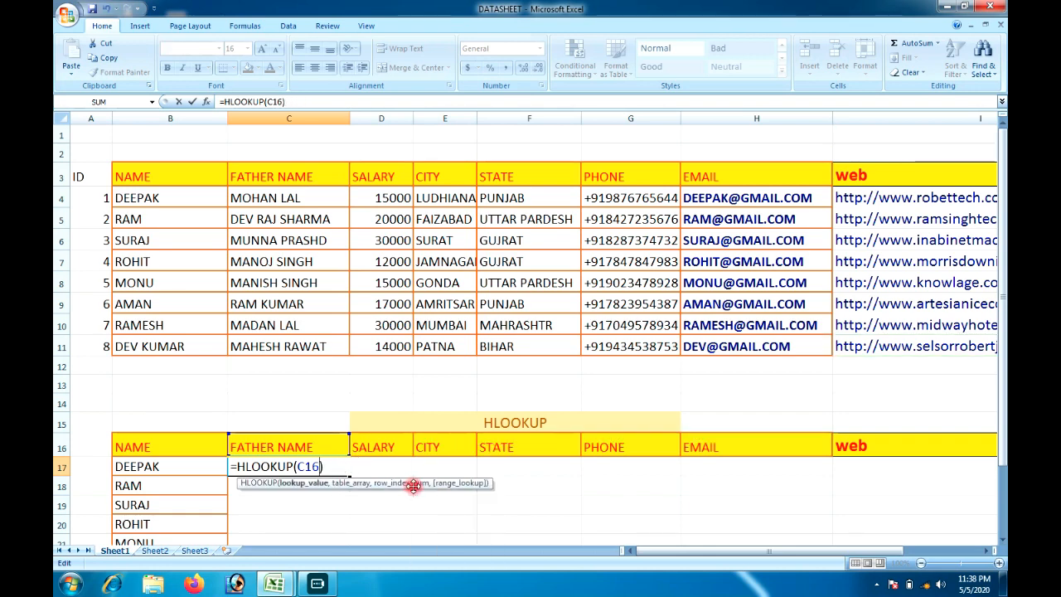
{"action": "key", "text": "Delete"}
{"action": "key", "text": "BackSpace"}
{"action": "key", "text": "BackSpace"}
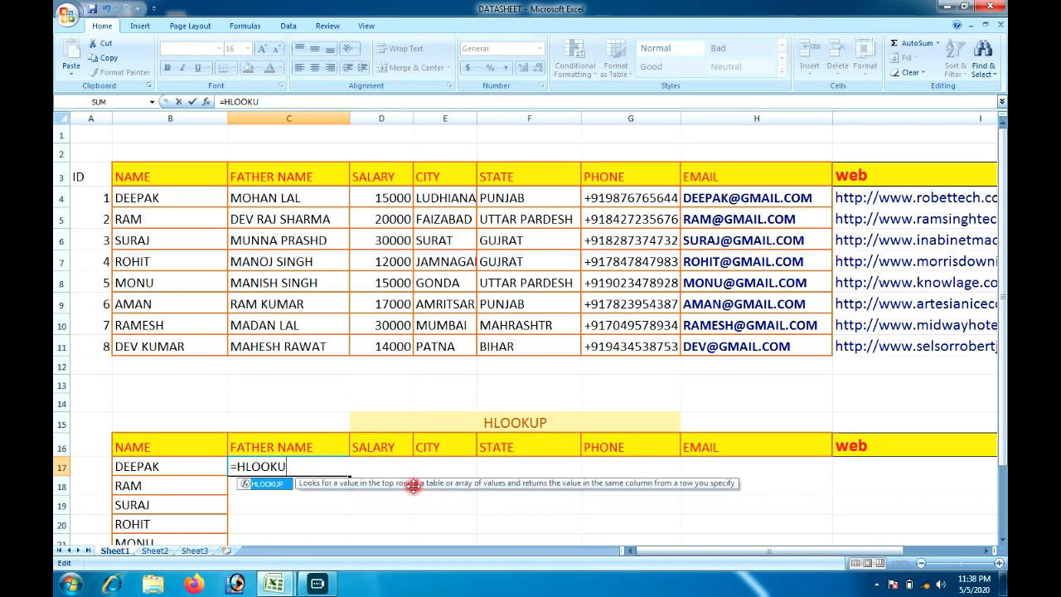
{"action": "key", "text": "BackSpace"}
{"action": "key", "text": "BackSpace"}
{"action": "key", "text": "BackSpace"}
{"action": "key", "text": "BackSpace"}
{"action": "type", "text": "="}
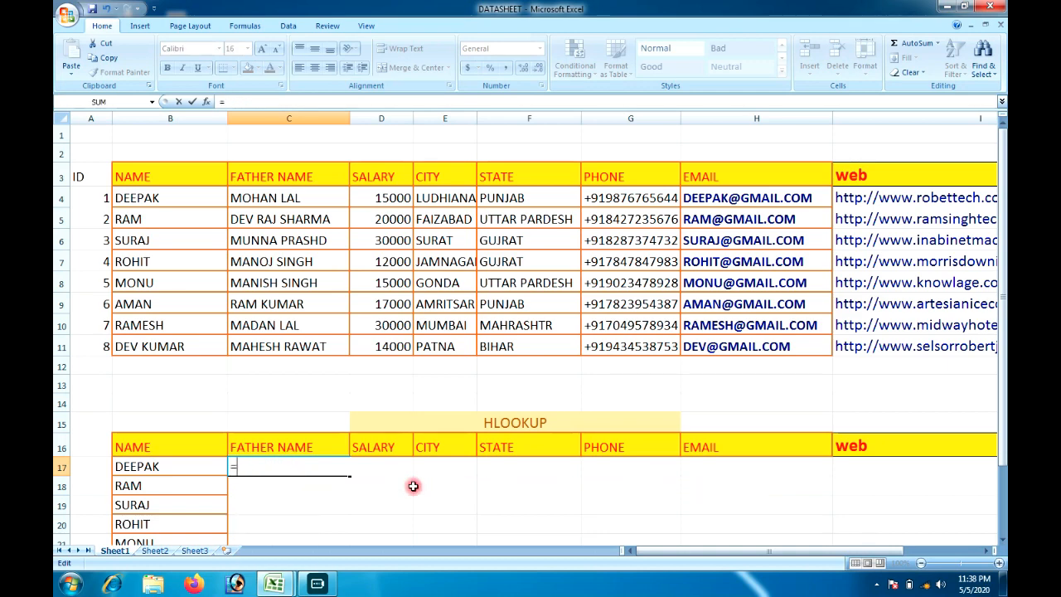
{"action": "type", "text": "hlookup"}
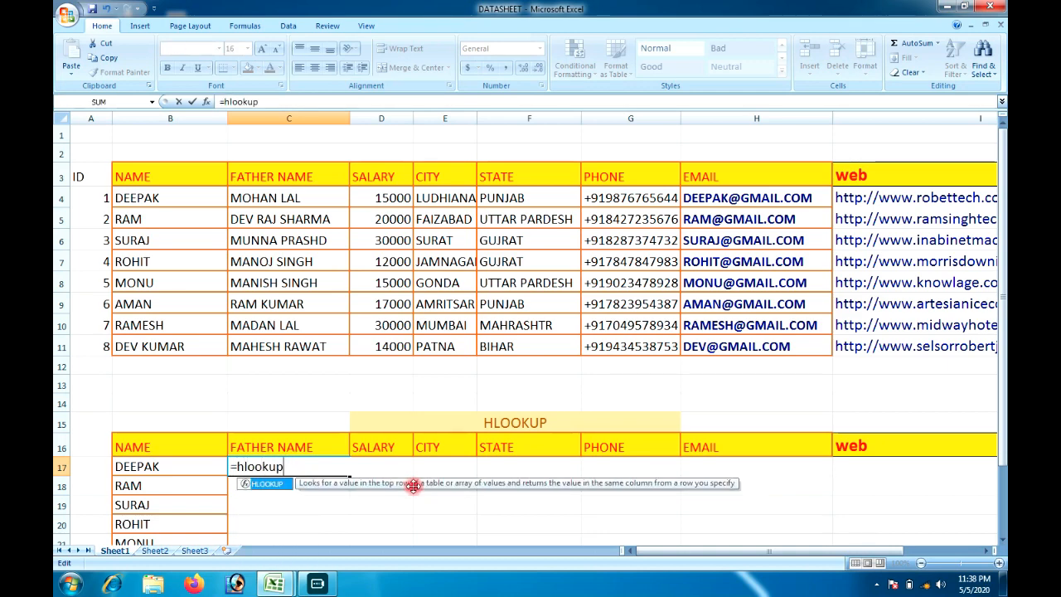
{"action": "type", "text": "("}
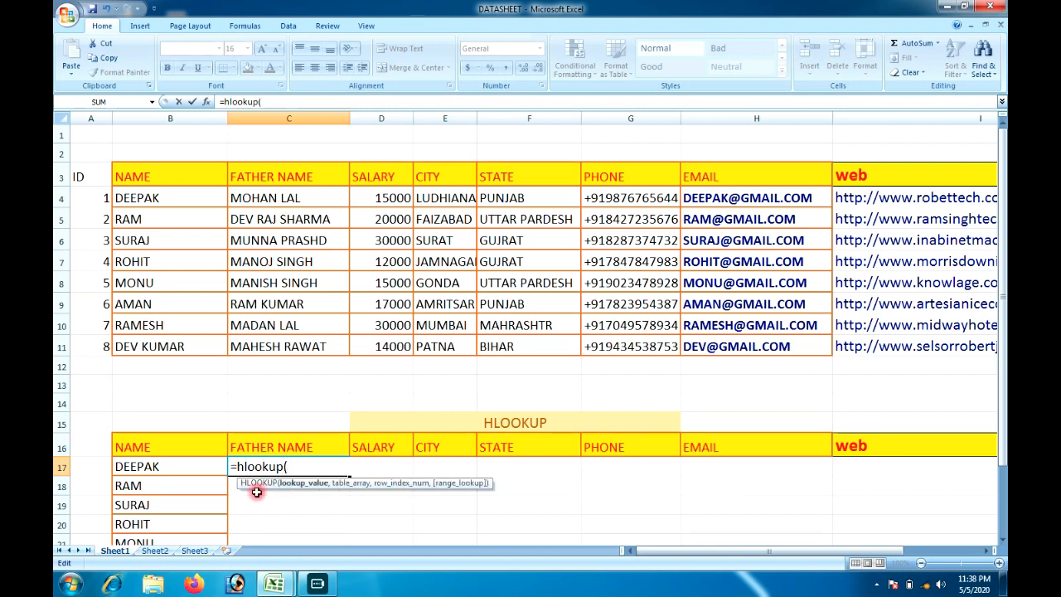
{"action": "left_click", "coordinate": [285, 445]}
{"action": "type", "text": ","}
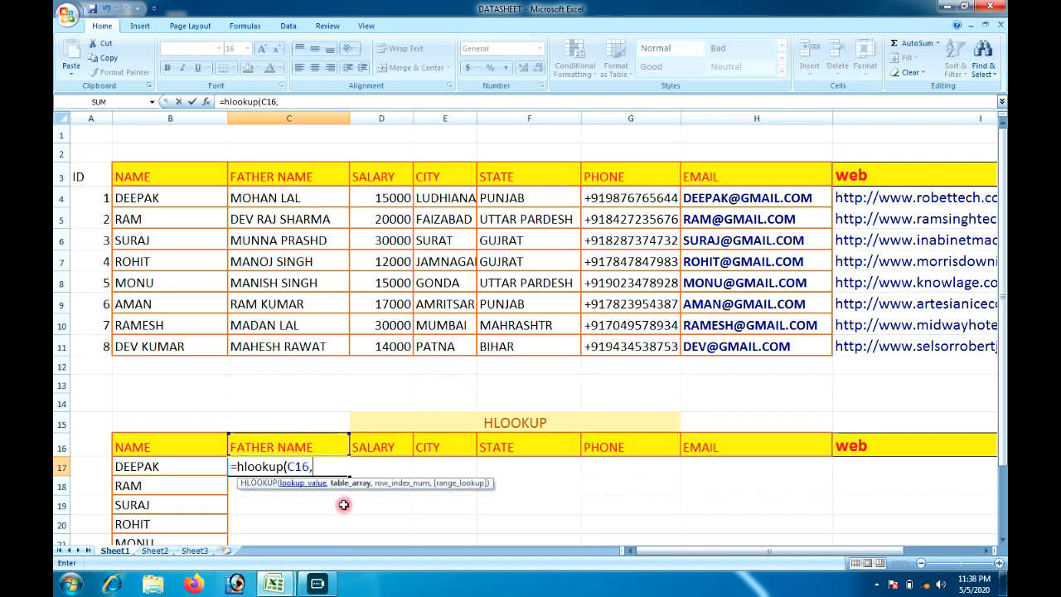
{"action": "left_click_drag", "start_coordinate": [97, 171], "coordinate": [936, 326]}
{"action": "type", "text": ","}
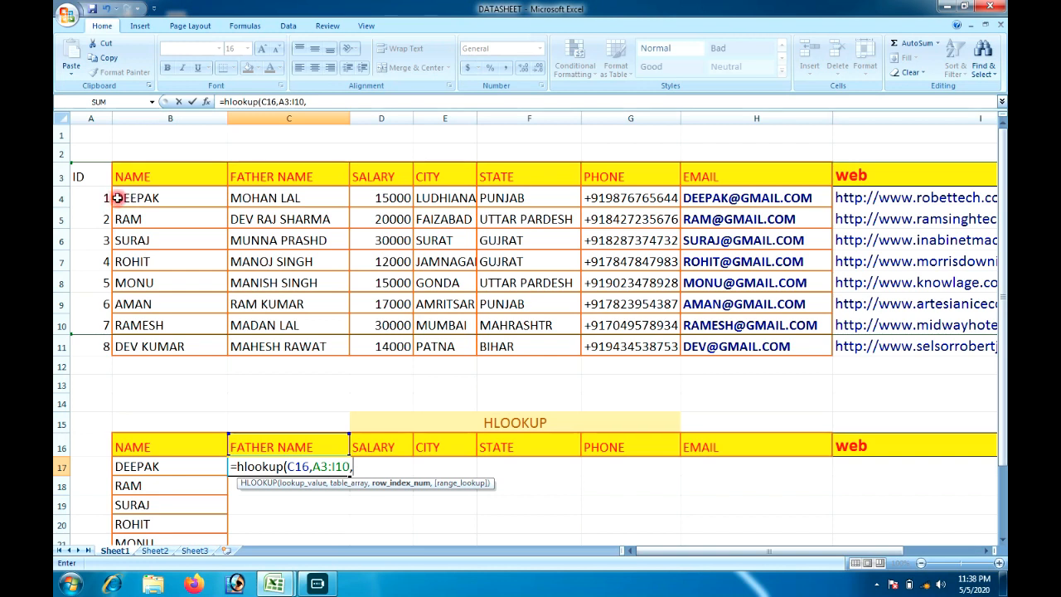
{"action": "left_click", "coordinate": [83, 176]}
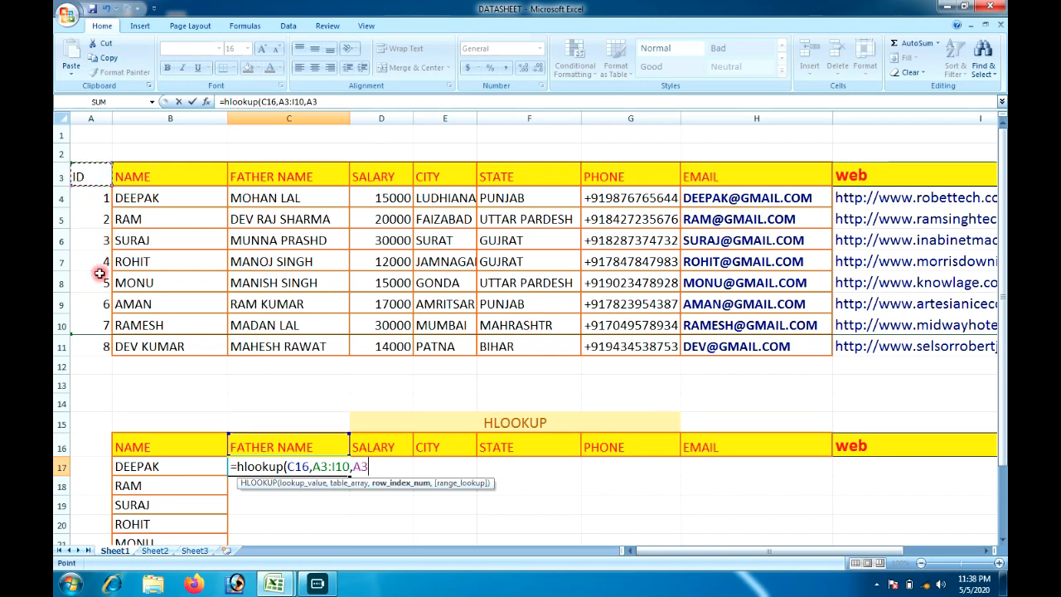
{"action": "key", "text": "BackSpace"}
{"action": "key", "text": "BackSpace"}
{"action": "key", "text": "BackSpace"}
{"action": "key", "text": "BackSpace"}
{"action": "key", "text": "BackSpace"}
{"action": "key", "text": "BackSpace"}
{"action": "key", "text": "BackSpace"}
{"action": "key", "text": "BackSpace"}
{"action": "key", "text": "BackSpace"}
{"action": "key", "text": "BackSpace"}
{"action": "key", "text": "BackSpace"}
{"action": "key", "text": "BackSpace"}
{"action": "key", "text": "BackSpace"}
{"action": "key", "text": "BackSpace"}
{"action": "key", "text": "BackSpace"}
{"action": "key", "text": "BackSpace"}
{"action": "key", "text": "BackSpace"}
{"action": "key", "text": "BackSpace"}
{"action": "key", "text": "BackSpace"}
{"action": "key", "text": "BackSpace"}
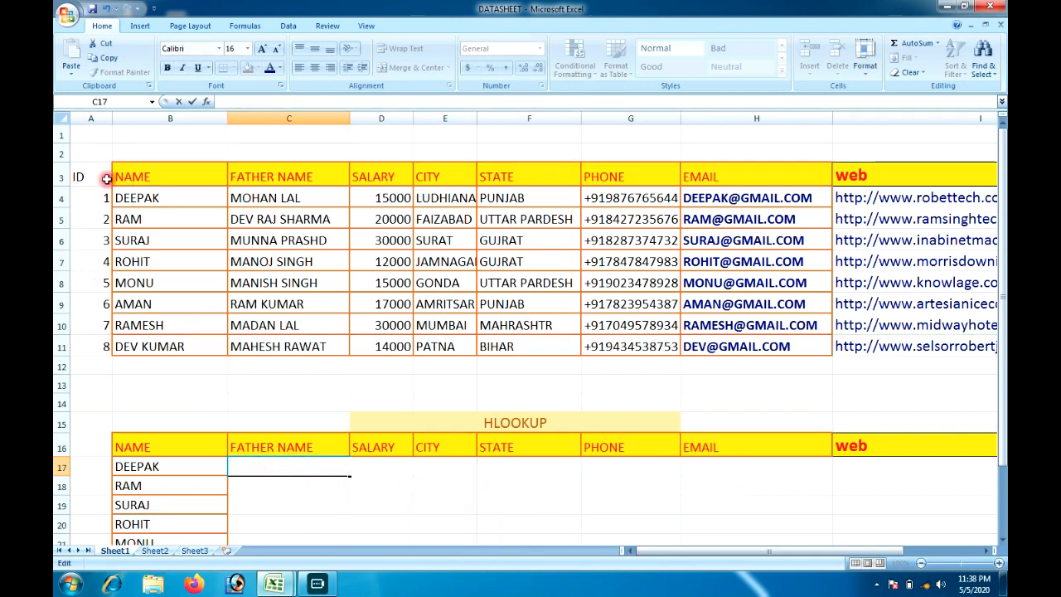
Step: Replace the ID header in A3 with the number 1
{"action": "left_click", "coordinate": [101, 177]}
{"action": "left_click", "coordinate": [100, 196]}
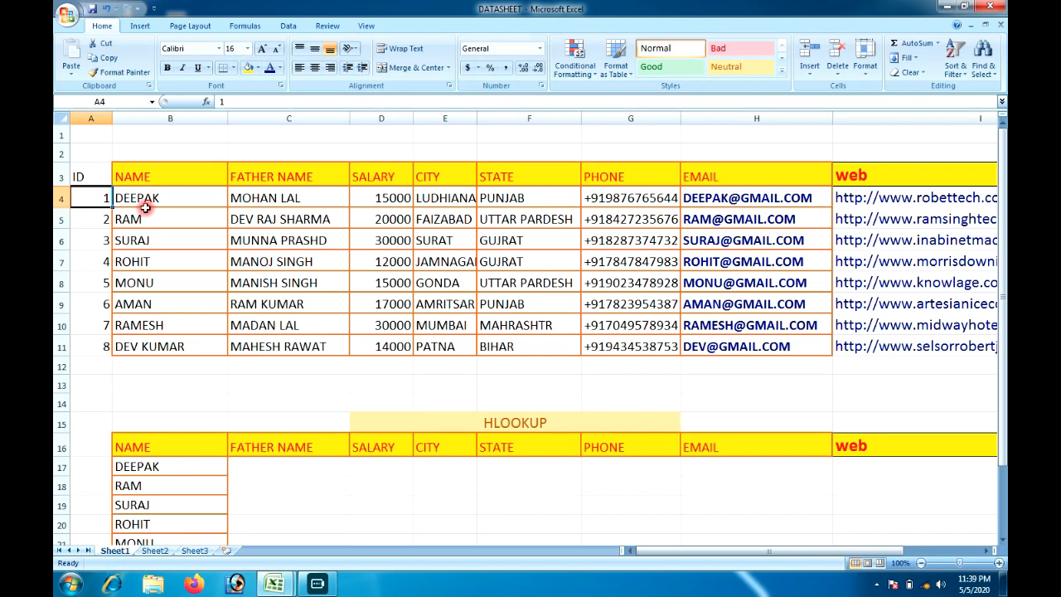
{"action": "left_click", "coordinate": [169, 386]}
{"action": "left_click", "coordinate": [86, 177]}
{"action": "key", "text": "BackSpace"}
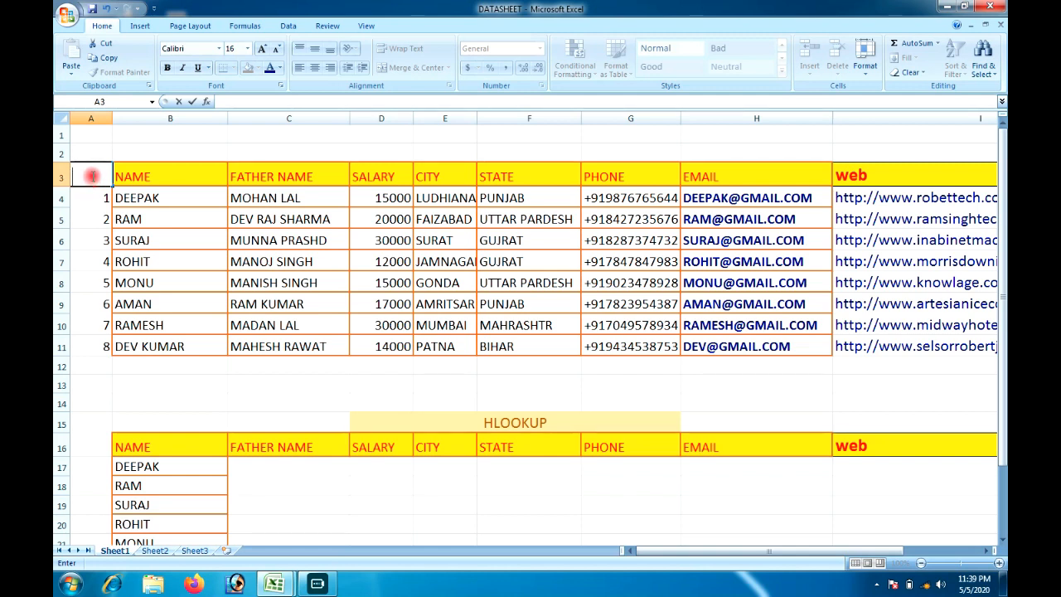
{"action": "type", "text": "1"}
{"action": "left_click", "coordinate": [207, 380]}
Step: Clear the old row numbers from A4:A11 below the 1 in A3
{"action": "left_click_drag", "start_coordinate": [104, 198], "coordinate": [106, 346]}
{"action": "key", "text": "BackSpace"}
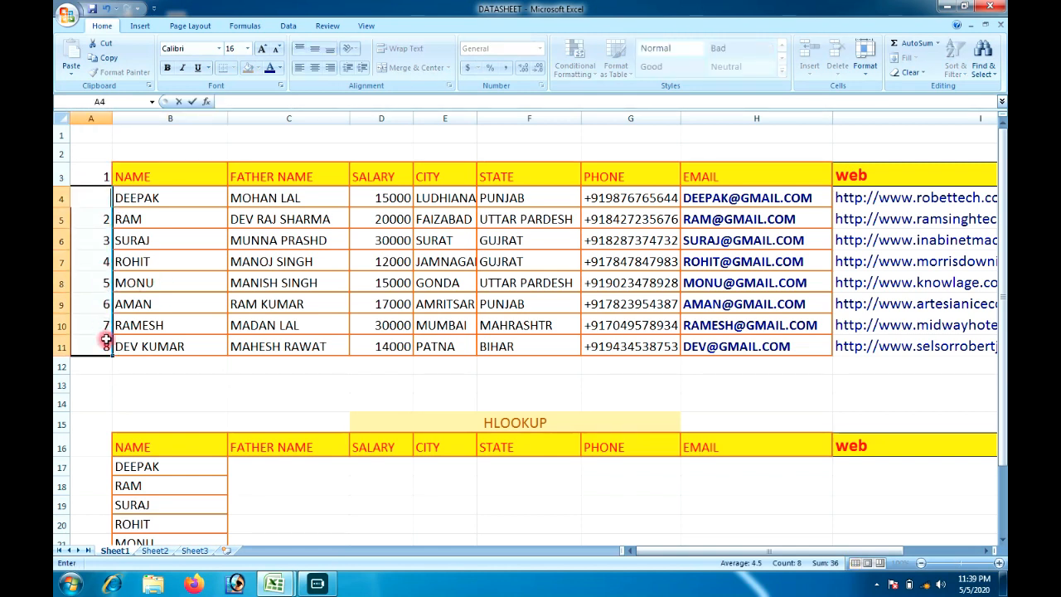
{"action": "left_click", "coordinate": [142, 380]}
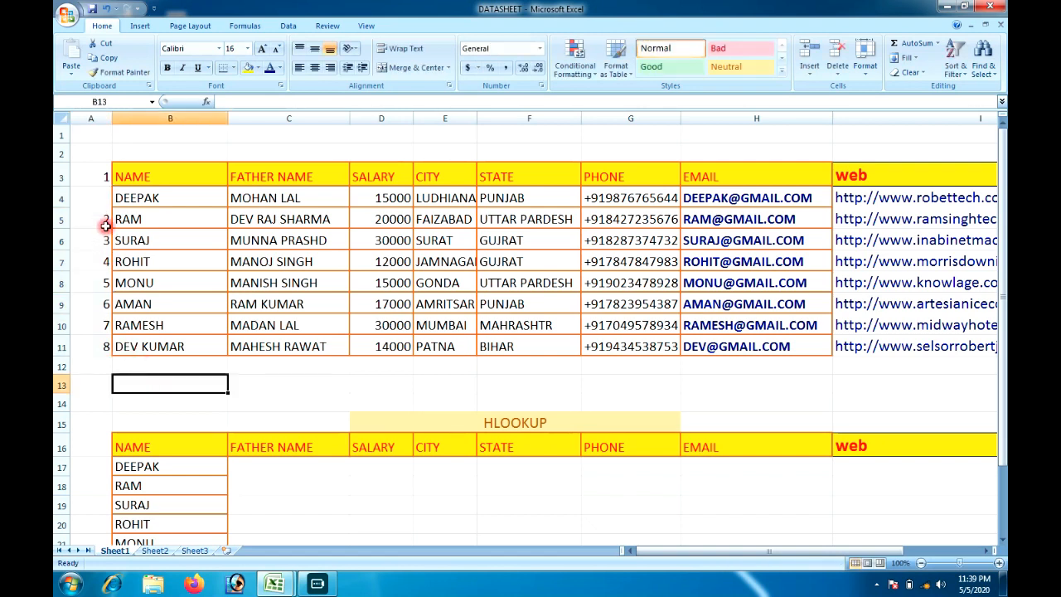
{"action": "left_click_drag", "start_coordinate": [104, 219], "coordinate": [106, 346]}
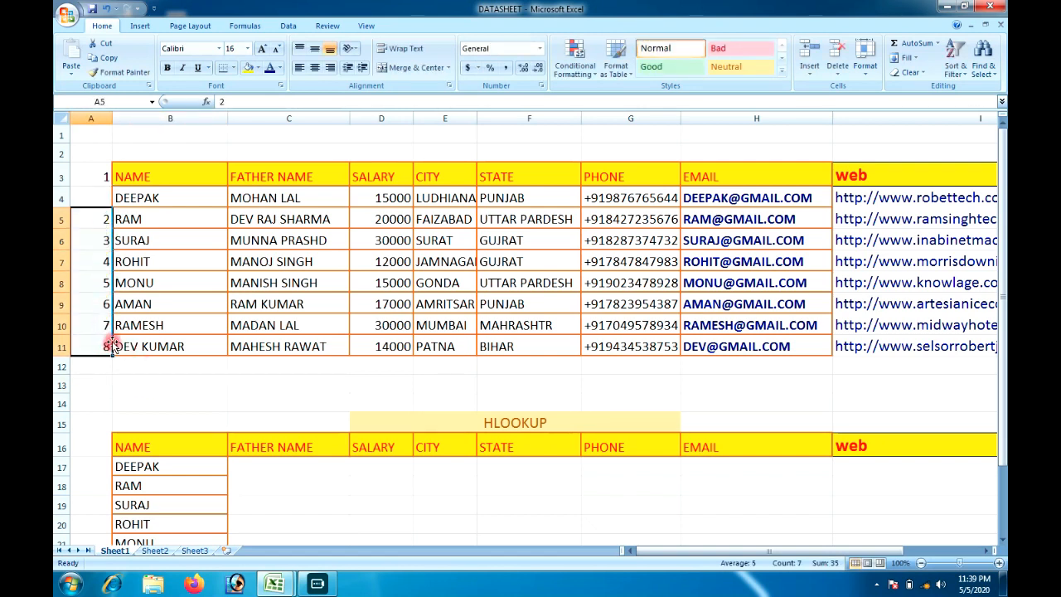
{"action": "key", "text": "Delete"}
{"action": "left_click", "coordinate": [149, 367]}
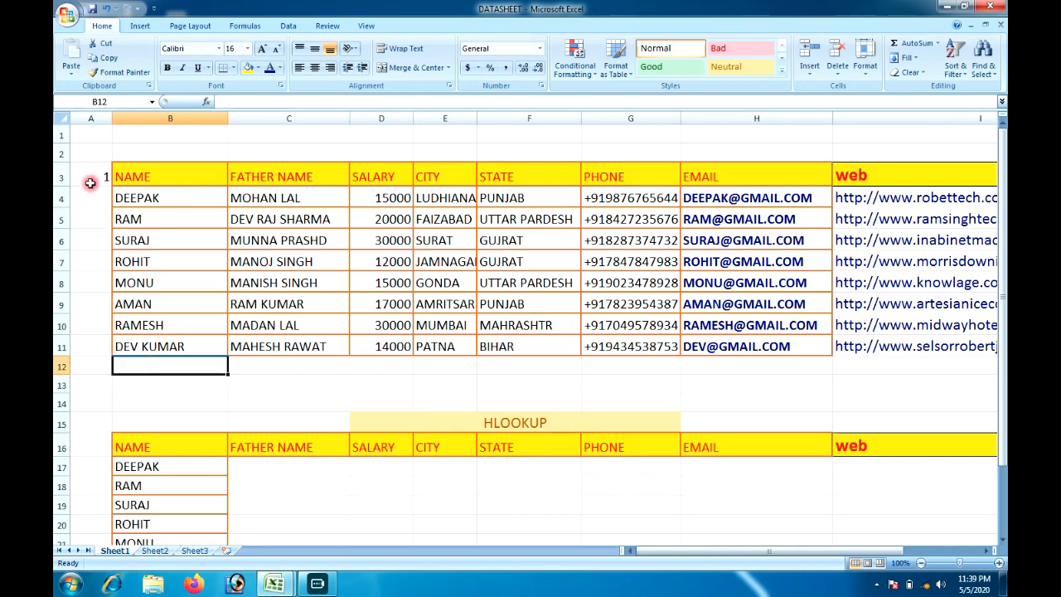
Step: Enter 2 in A4 and extend the number series from A3 down to 9 in A11
{"action": "left_click", "coordinate": [97, 199]}
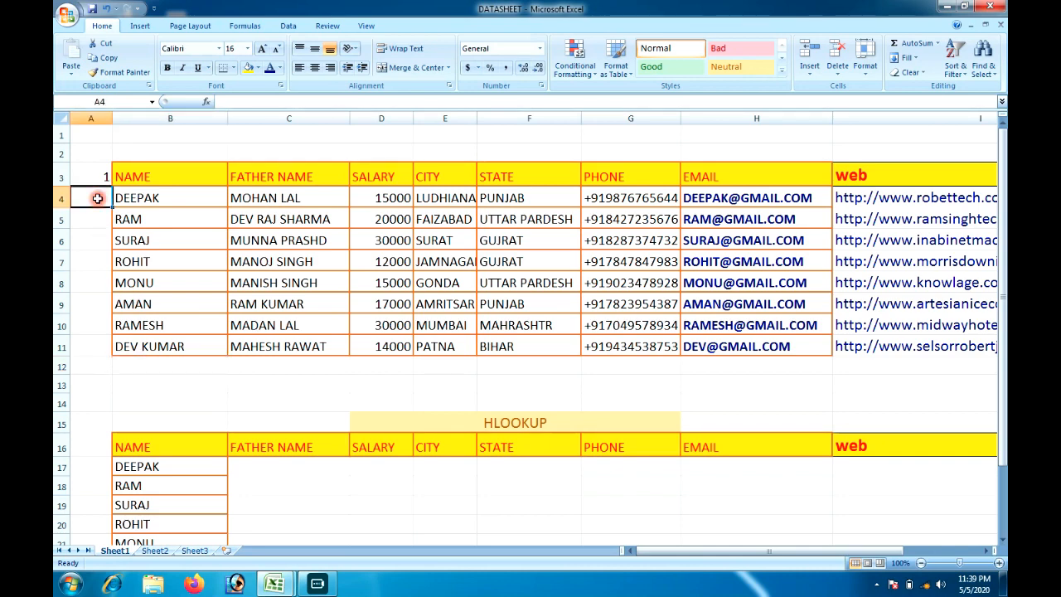
{"action": "type", "text": "2"}
{"action": "key", "text": "Return"}
{"action": "left_click_drag", "start_coordinate": [98, 178], "coordinate": [96, 346]}
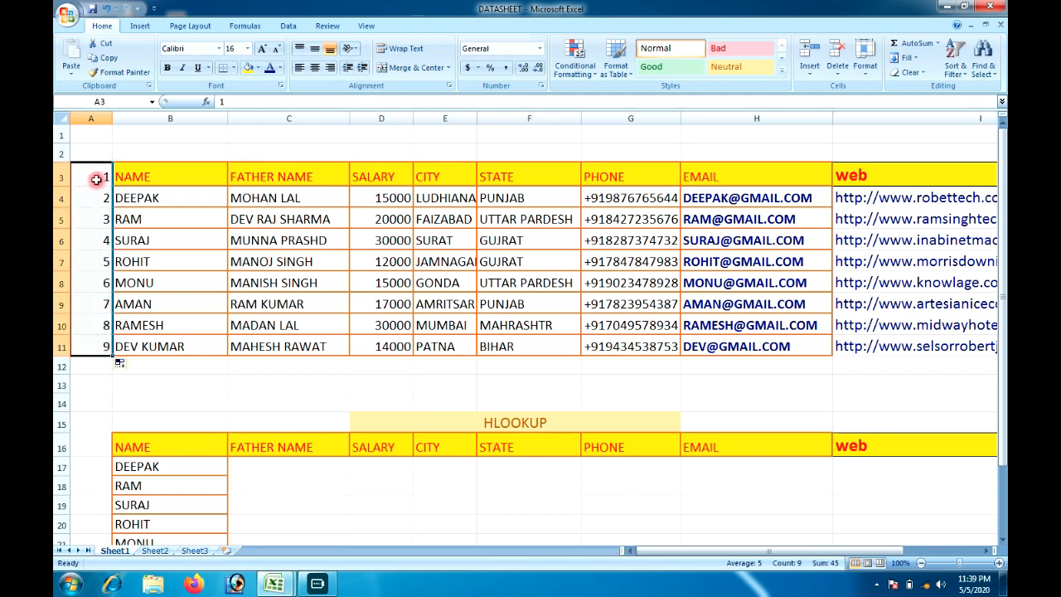
{"action": "left_click", "coordinate": [307, 377]}
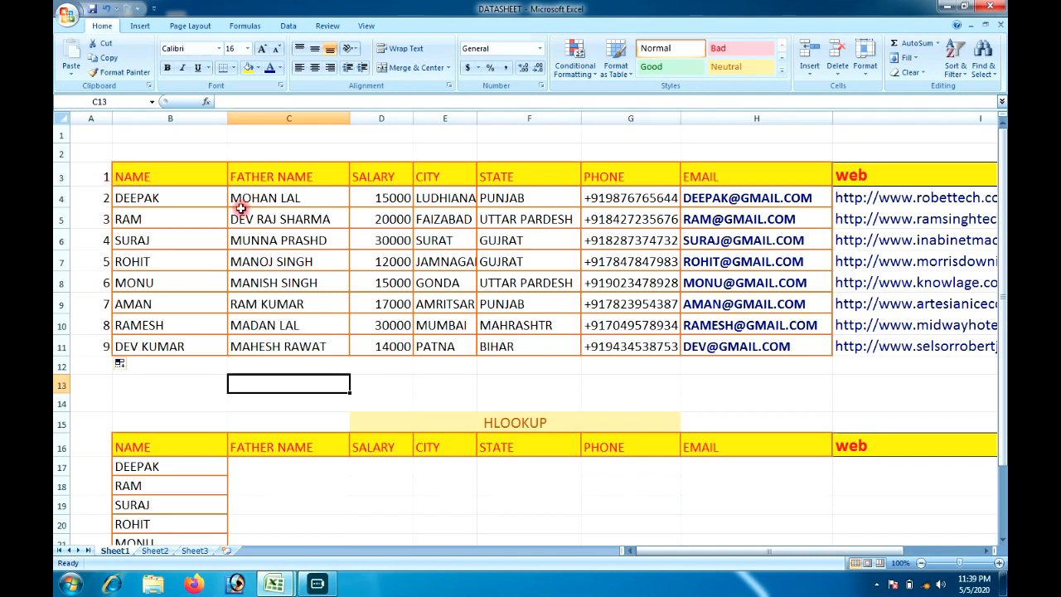
Step: Start an HLOOKUP formula in C17 with the FATHER NAME header in C16 as its lookup value
{"action": "left_click", "coordinate": [252, 453]}
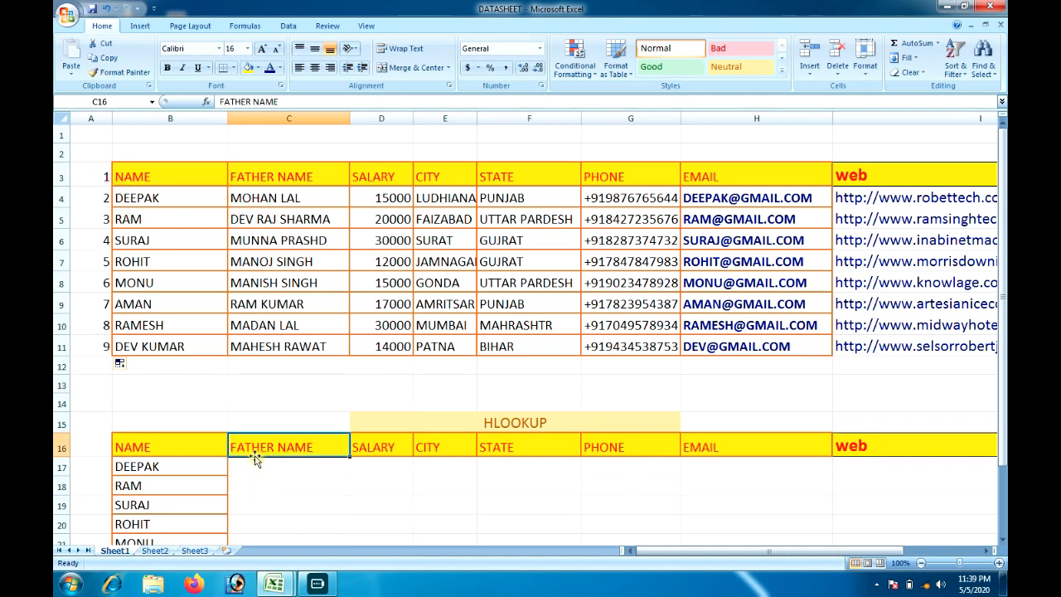
{"action": "left_click", "coordinate": [256, 464]}
{"action": "type", "text": "="}
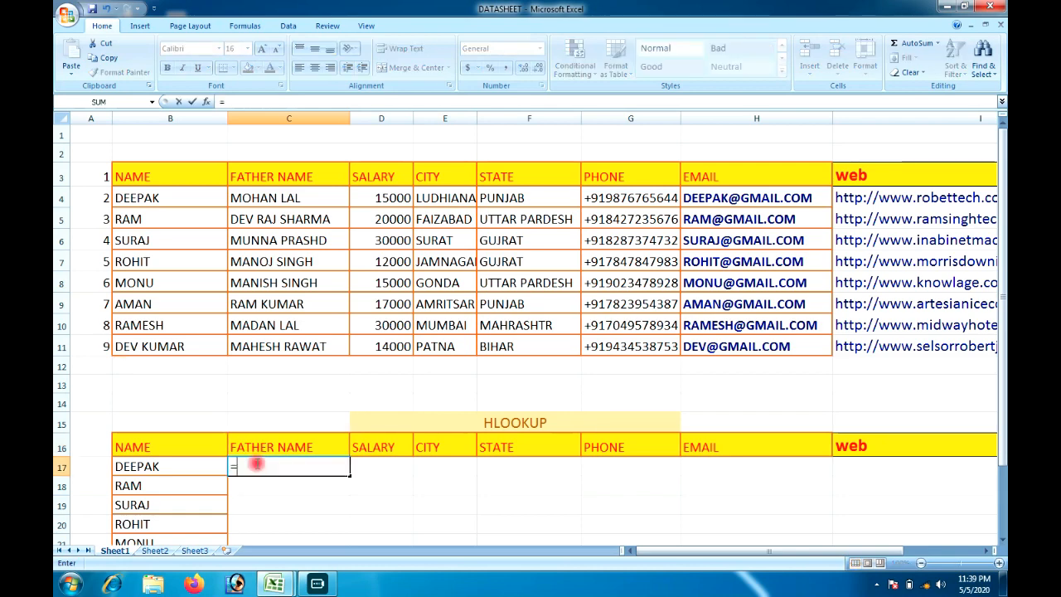
{"action": "type", "text": "hlook"}
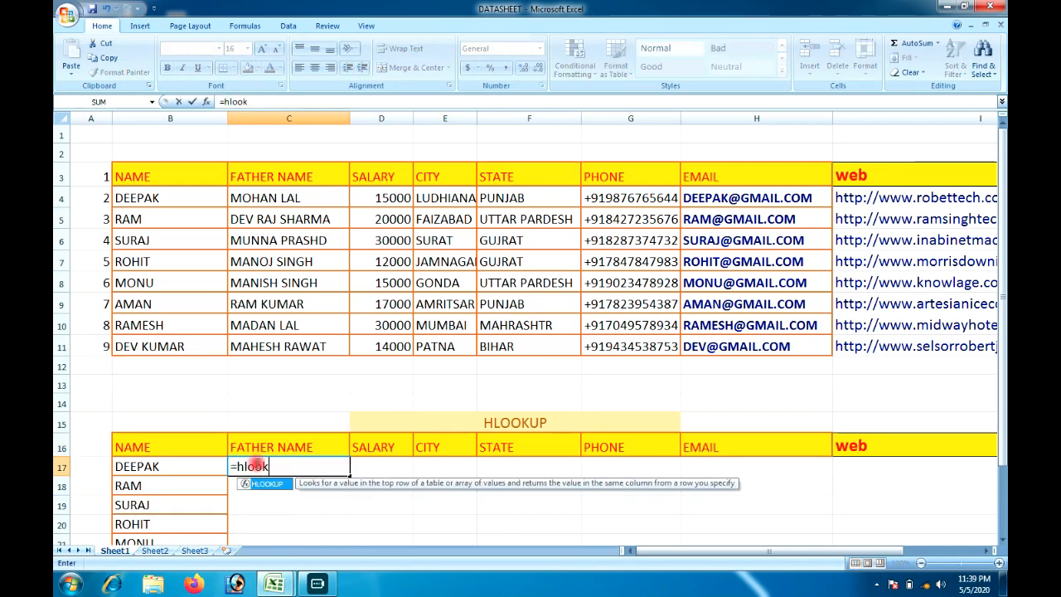
{"action": "type", "text": "up("}
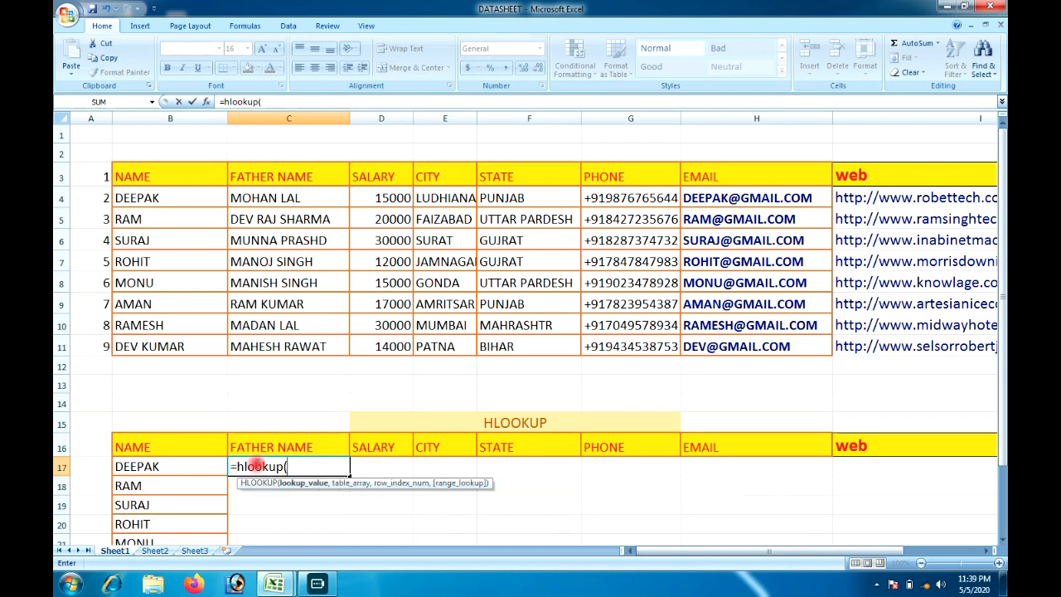
{"action": "left_click", "coordinate": [120, 170]}
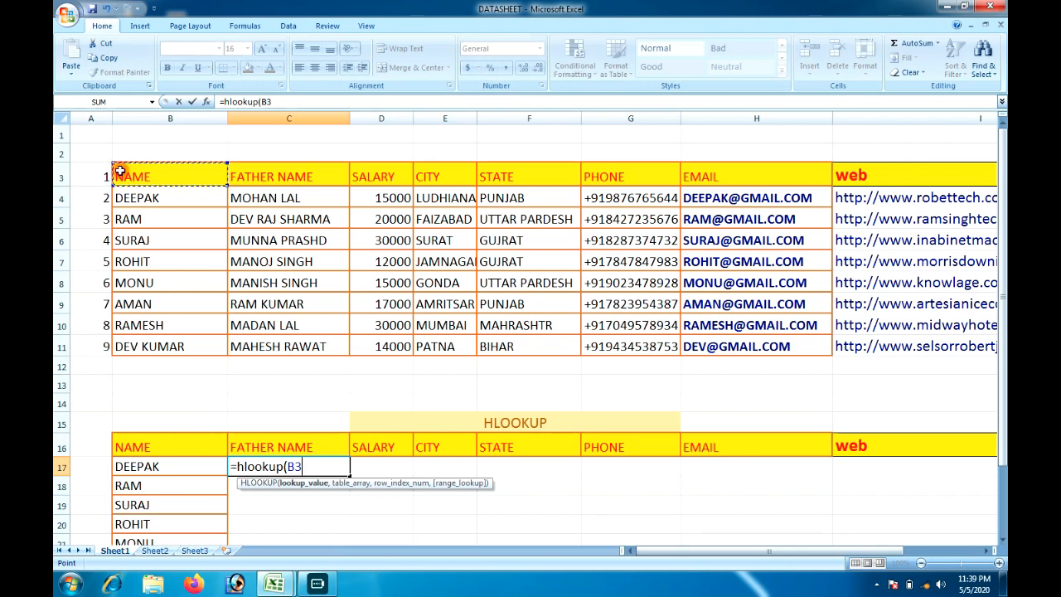
{"action": "key", "text": "BackSpace"}
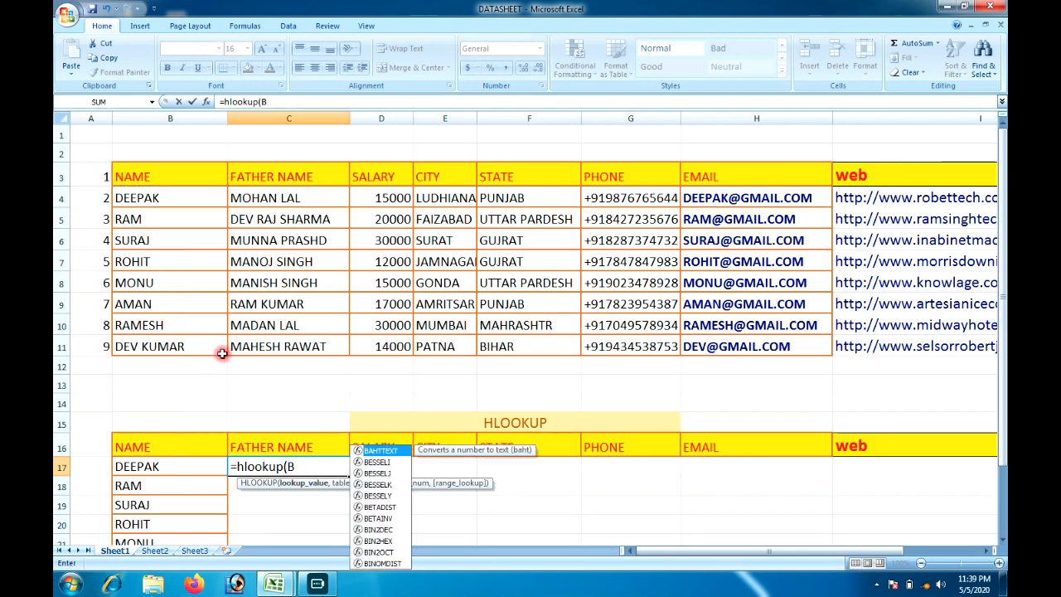
{"action": "key", "text": "BackSpace"}
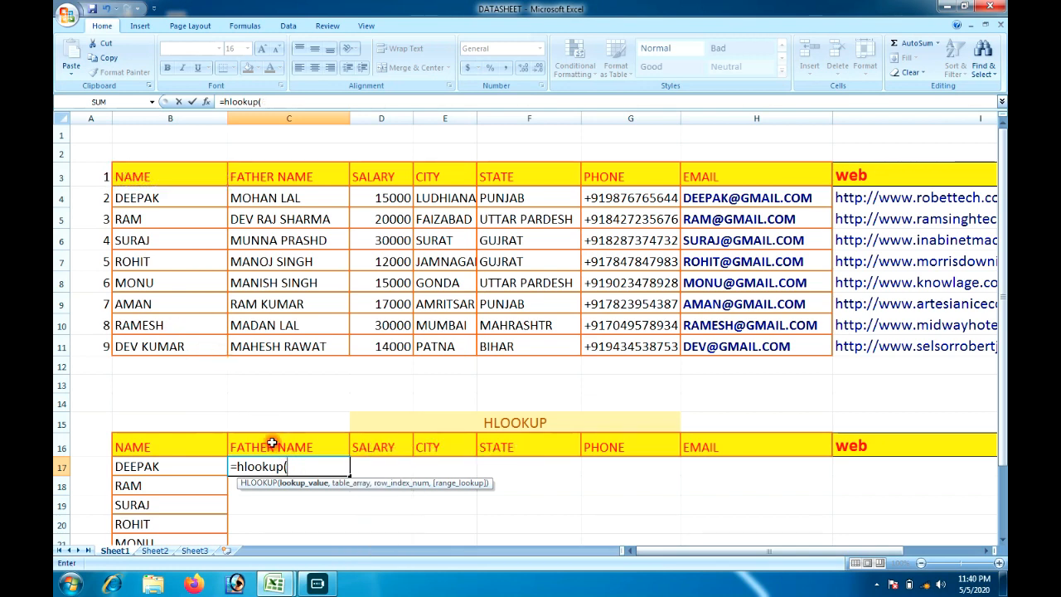
{"action": "left_click", "coordinate": [270, 446]}
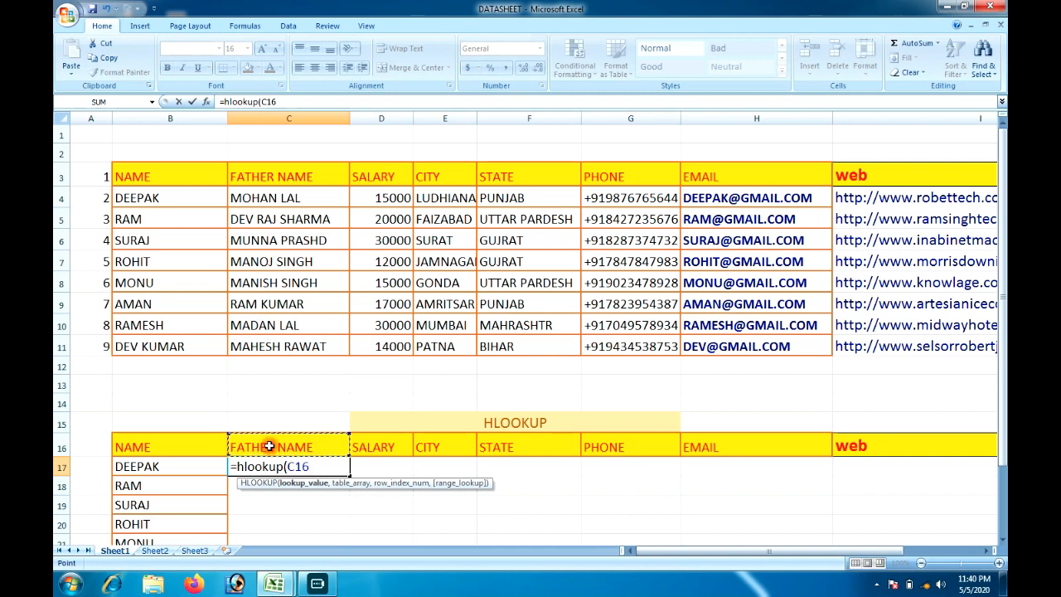
{"action": "type", "text": ","}
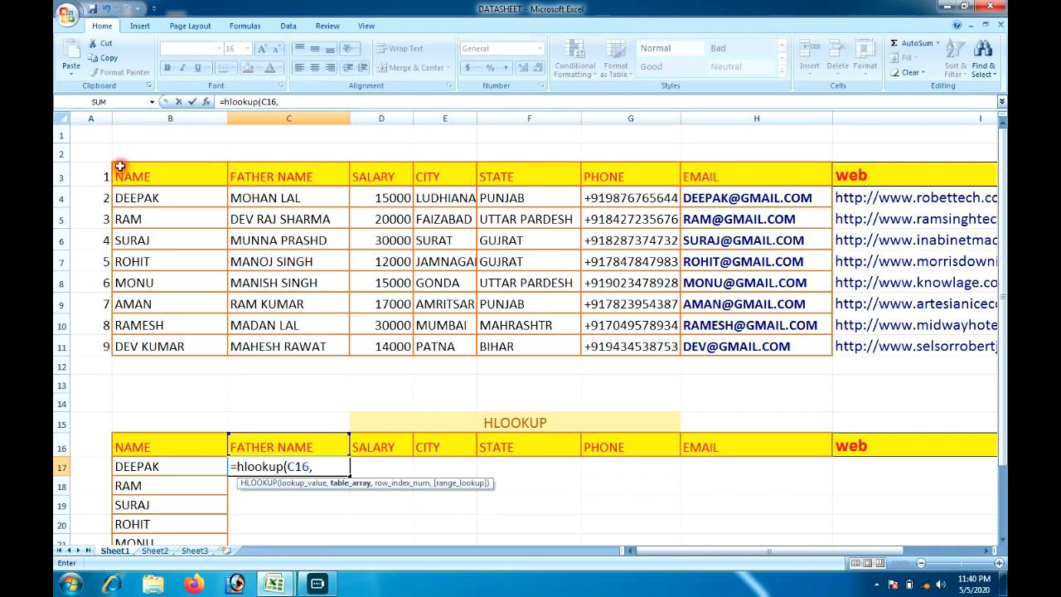
Step: Complete the HLOOKUP formula in C17 with table array B3:I11, row index 2 and FALSE for an exact match
{"action": "left_click_drag", "start_coordinate": [120, 166], "coordinate": [732, 332]}
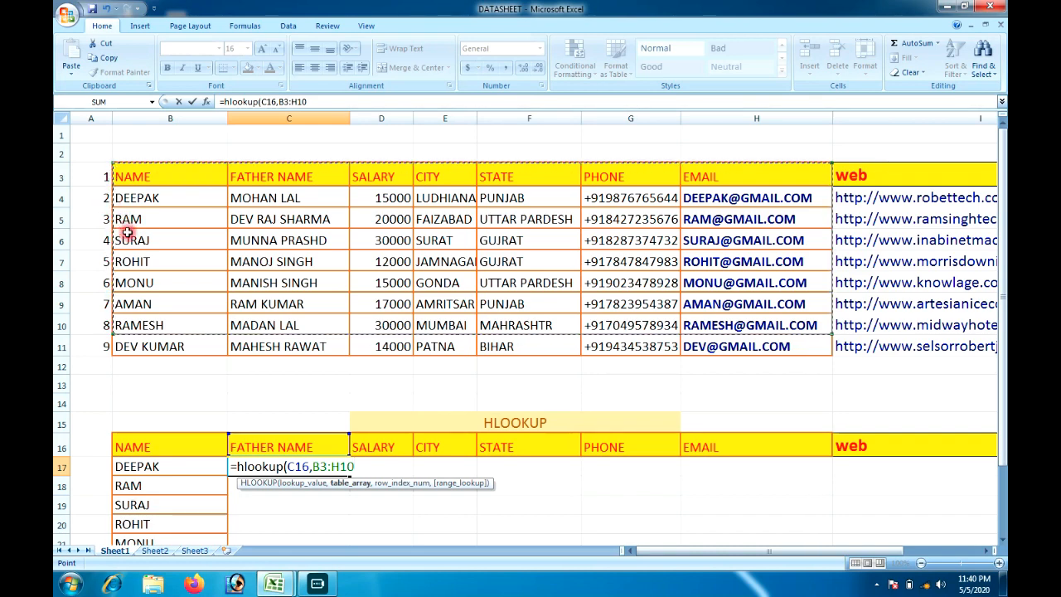
{"action": "left_click", "coordinate": [143, 177]}
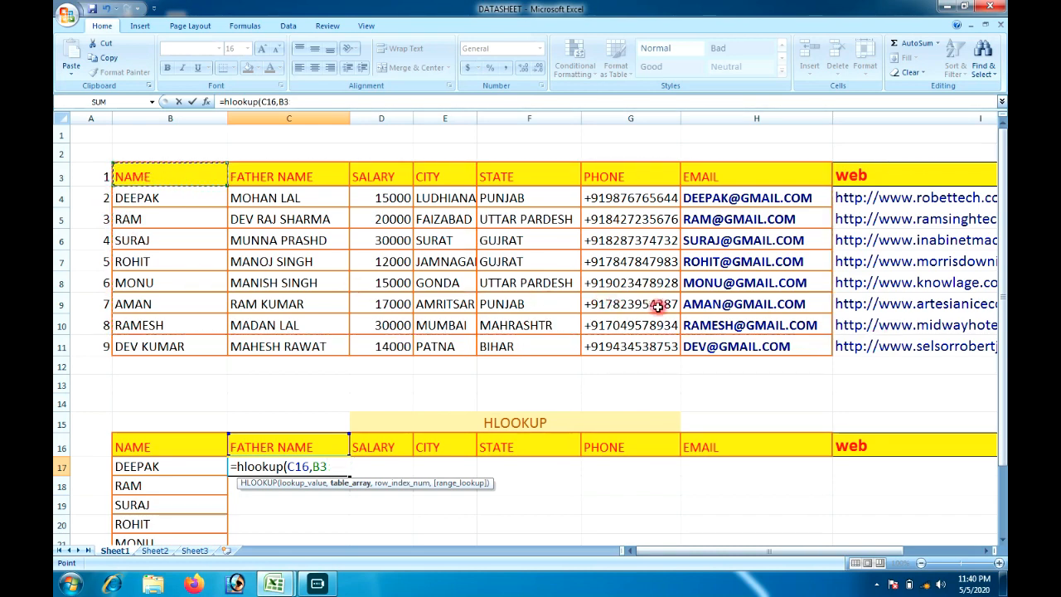
{"action": "left_click", "coordinate": [895, 345], "text": "shift"}
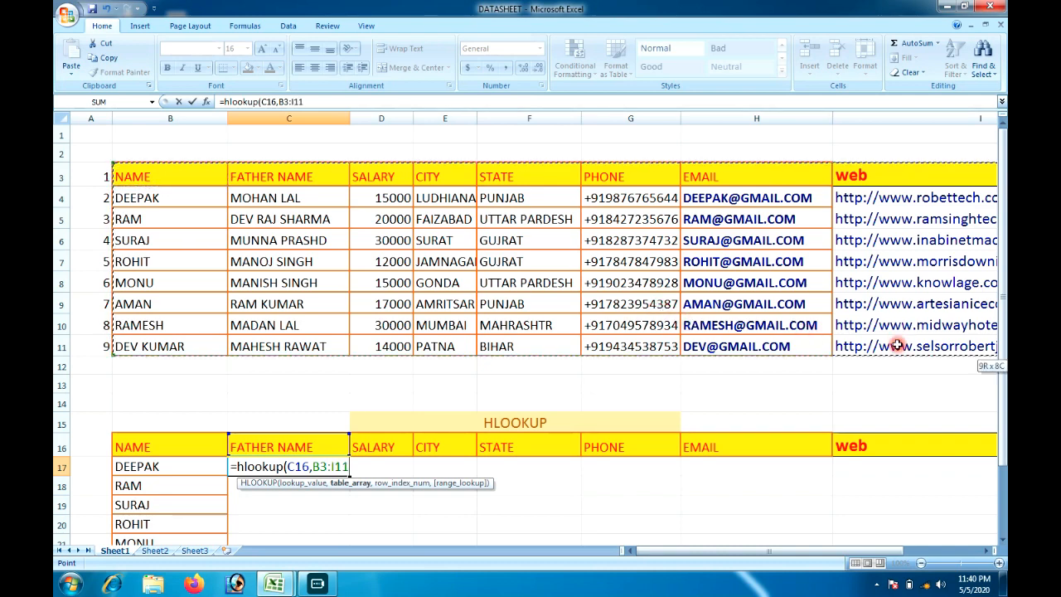
{"action": "type", "text": ",2"}
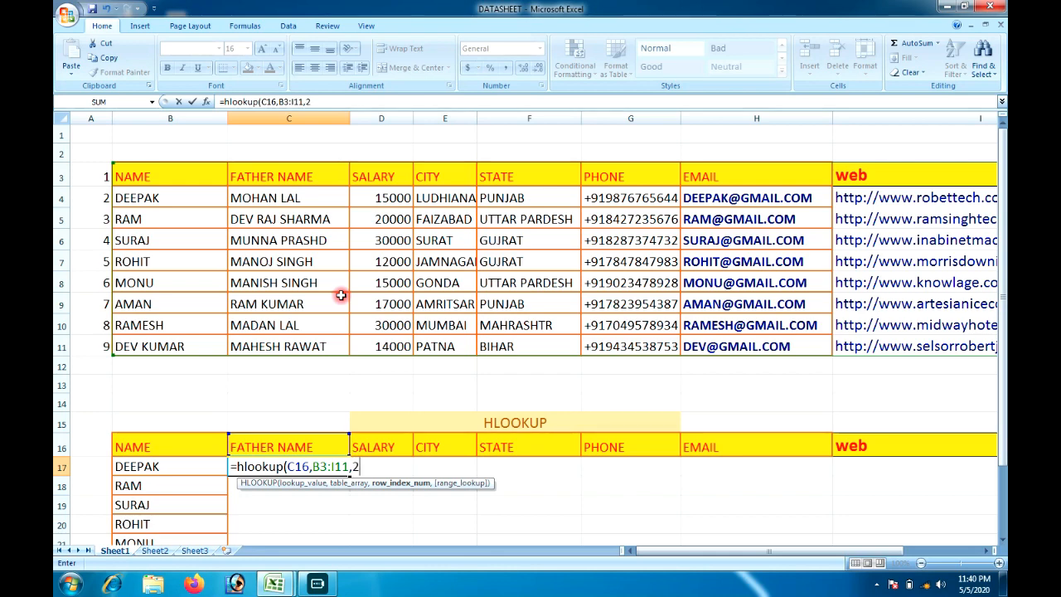
{"action": "type", "text": ","}
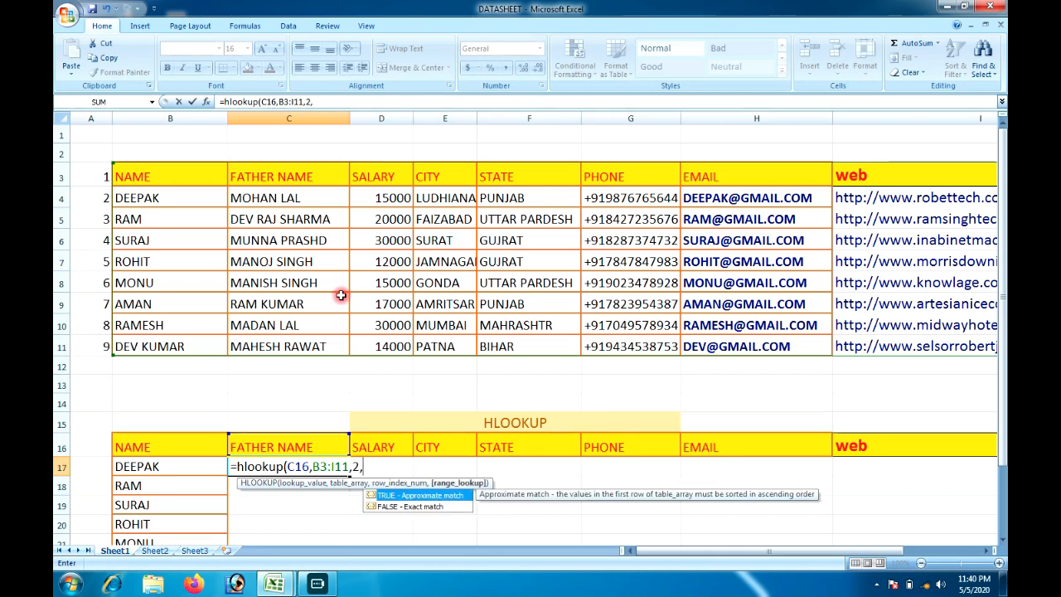
{"action": "left_click", "coordinate": [410, 507]}
{"action": "key", "text": "Return"}
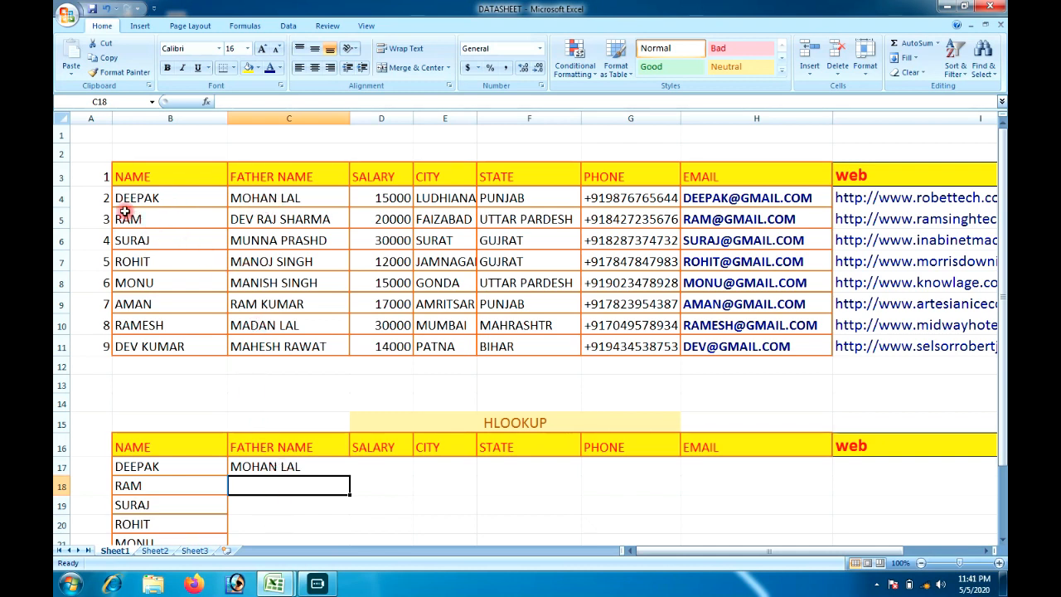
Step: Examine the row index numbers in column A alongside the source table's records
{"action": "left_click", "coordinate": [79, 198]}
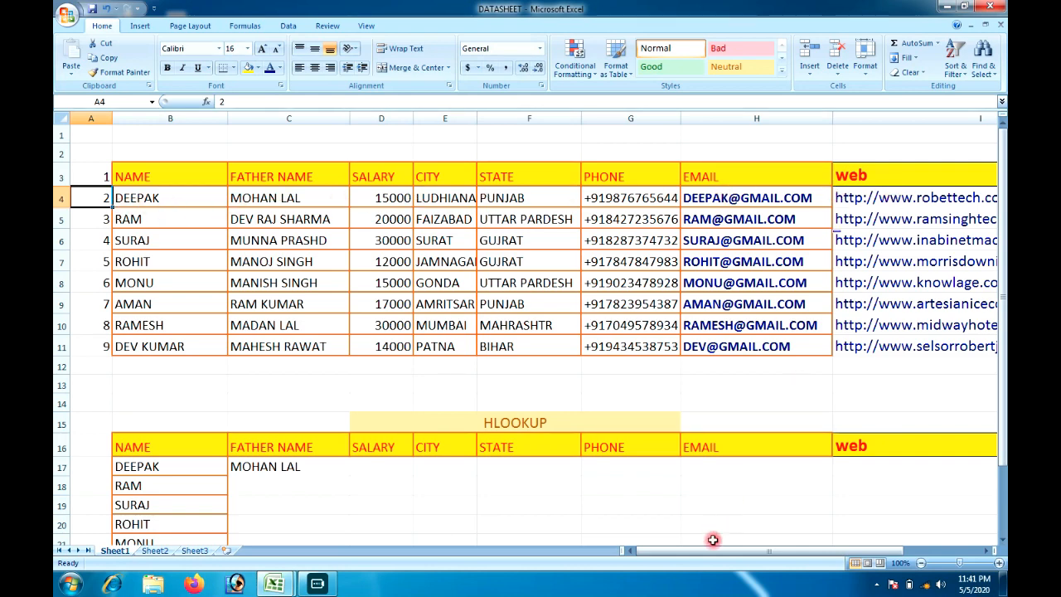
{"action": "left_click_drag", "start_coordinate": [712, 540], "coordinate": [797, 540]}
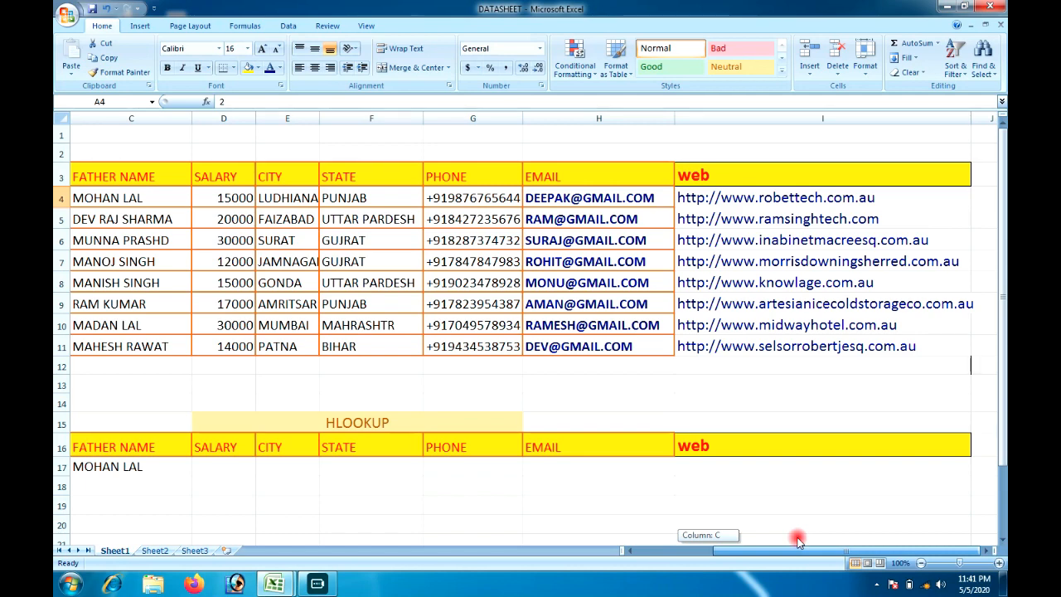
{"action": "left_click_drag", "start_coordinate": [797, 539], "coordinate": [709, 552]}
{"action": "left_click", "coordinate": [89, 137]}
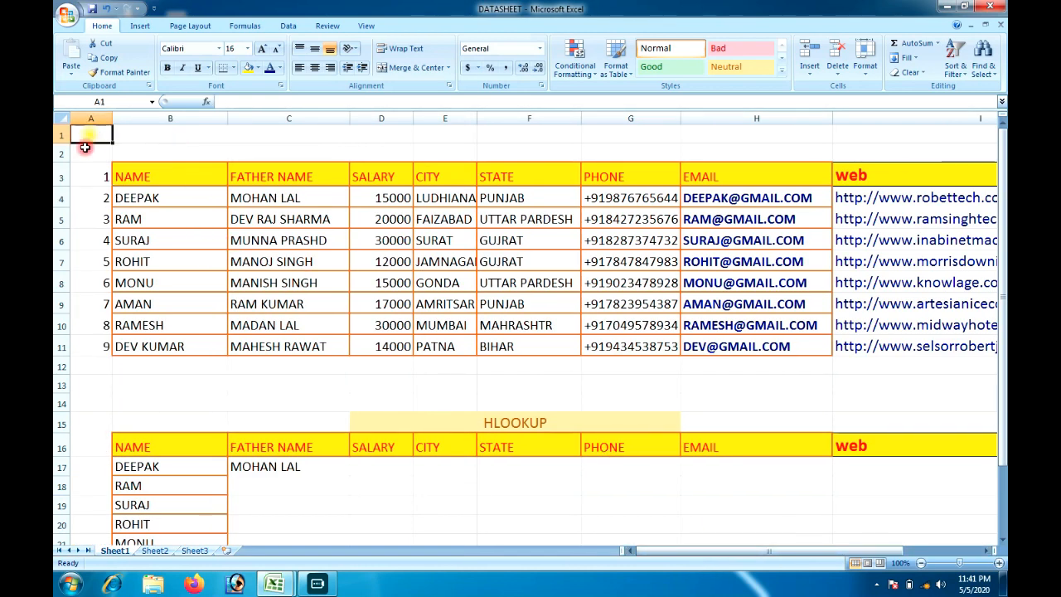
{"action": "left_click", "coordinate": [78, 180]}
{"action": "left_click", "coordinate": [83, 227]}
{"action": "left_click", "coordinate": [82, 265]}
{"action": "left_click", "coordinate": [85, 300]}
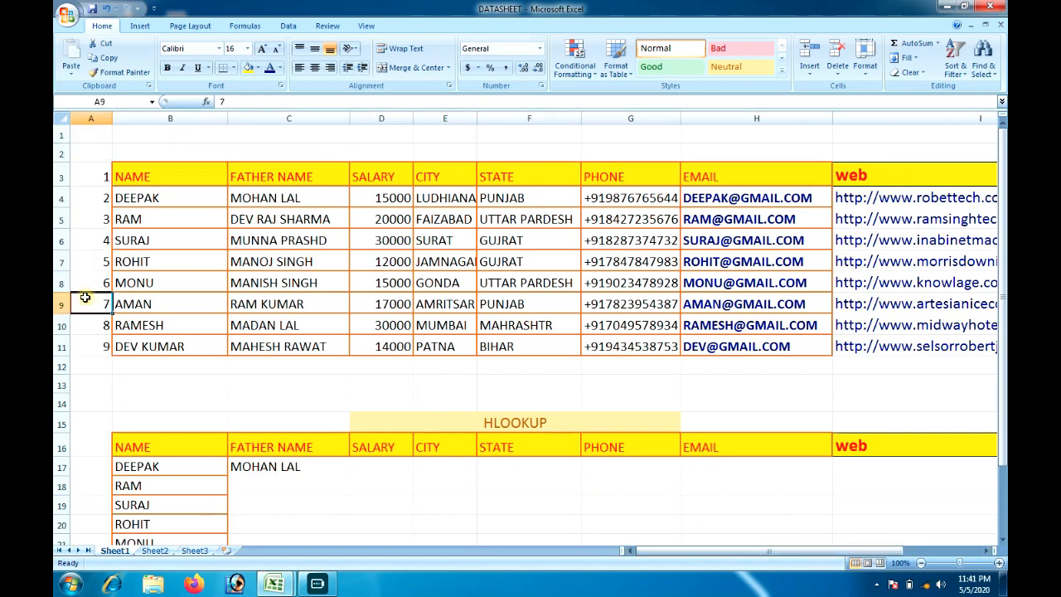
Step: Examine the source table's header row and its columns across to web, relating them to the row numbers in column A
{"action": "left_click_drag", "start_coordinate": [77, 152], "coordinate": [550, 208]}
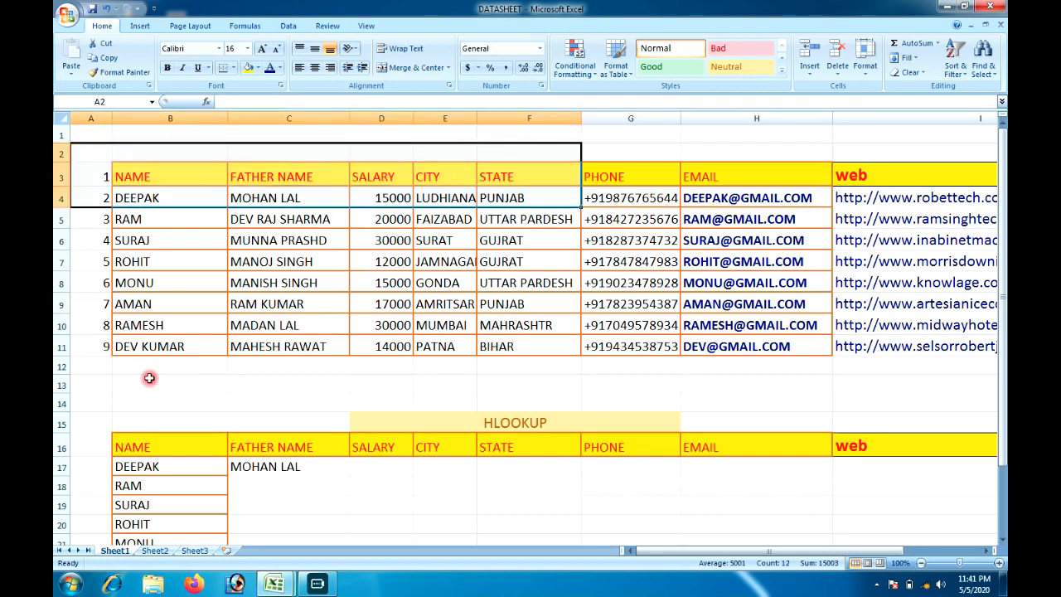
{"action": "left_click_drag", "start_coordinate": [152, 381], "coordinate": [467, 381]}
{"action": "left_click_drag", "start_coordinate": [485, 134], "coordinate": [485, 357]}
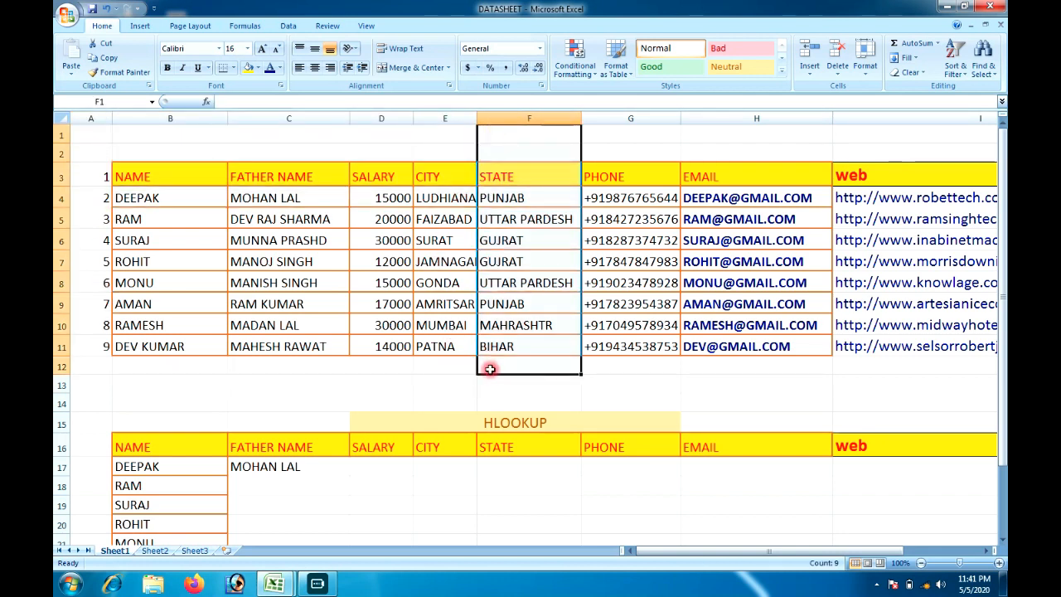
{"action": "left_click_drag", "start_coordinate": [630, 133], "coordinate": [629, 156]}
{"action": "left_click_drag", "start_coordinate": [634, 224], "coordinate": [634, 242]}
{"action": "left_click_drag", "start_coordinate": [733, 133], "coordinate": [760, 240]}
{"action": "left_click_drag", "start_coordinate": [704, 561], "coordinate": [718, 561]}
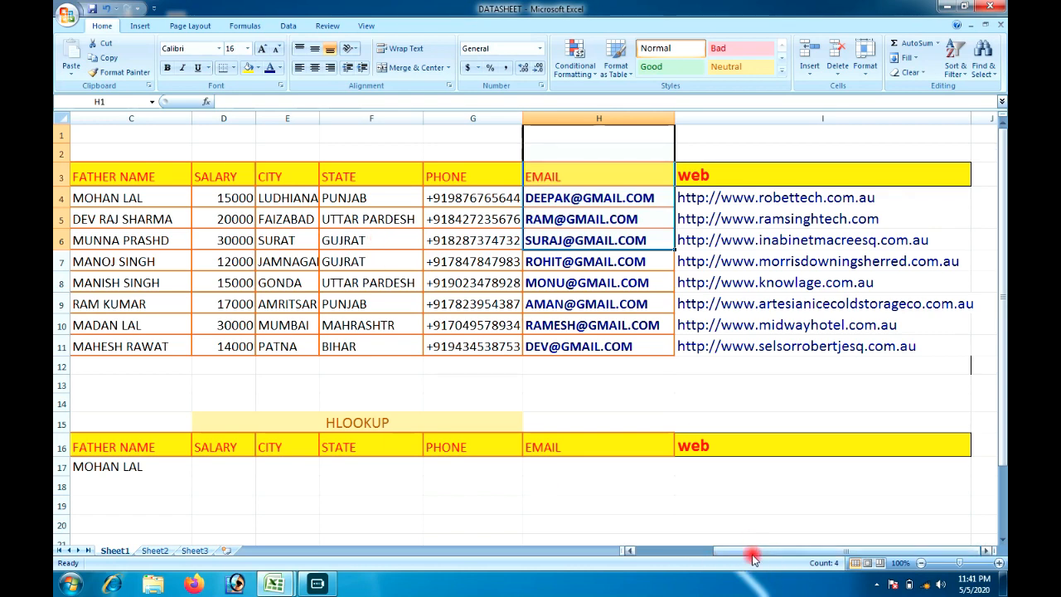
{"action": "left_click_drag", "start_coordinate": [753, 560], "coordinate": [505, 516]}
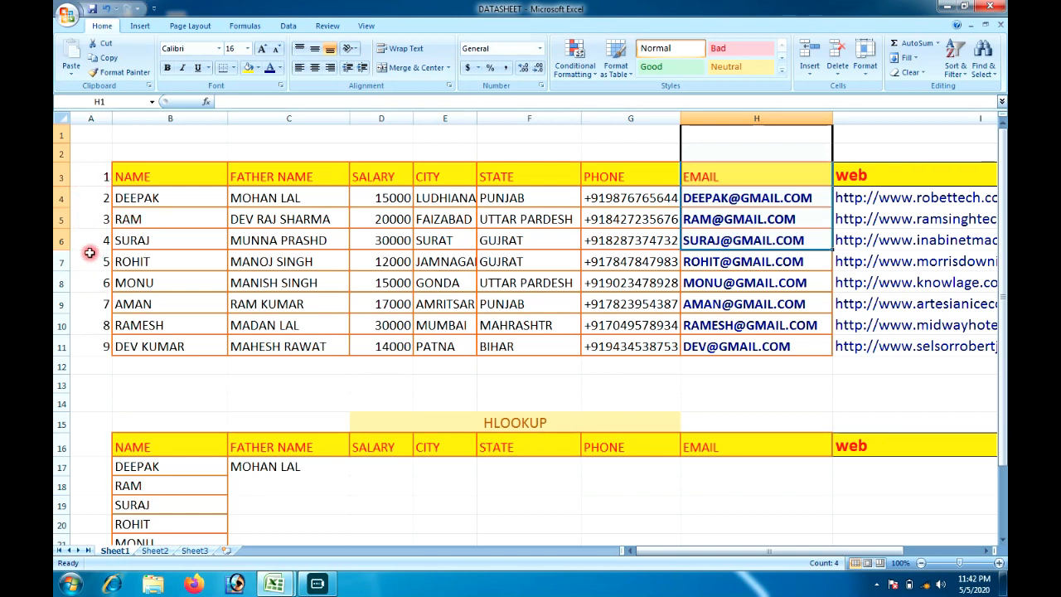
{"action": "left_click", "coordinate": [85, 198]}
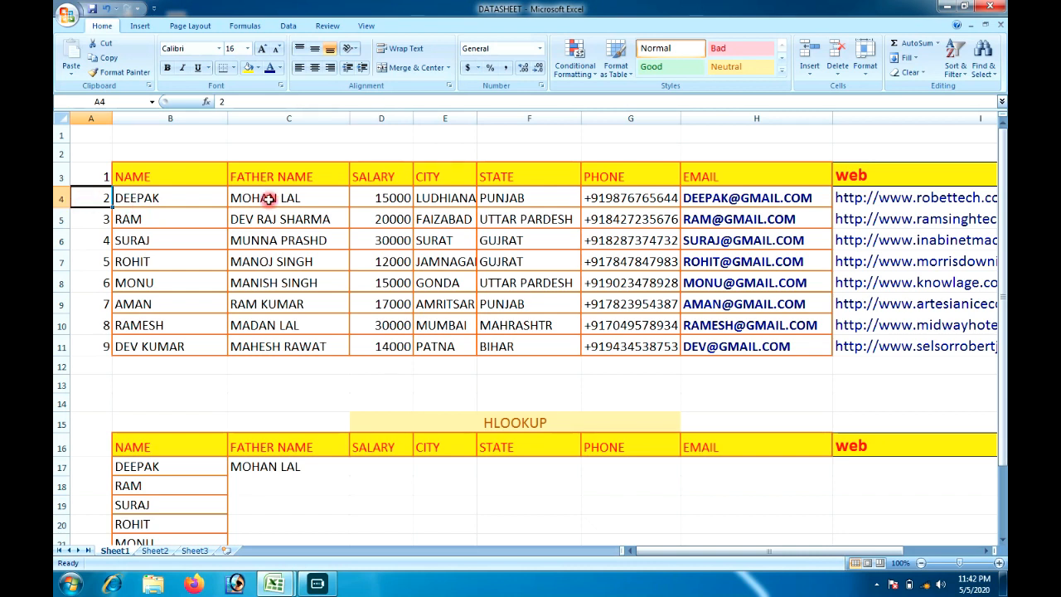